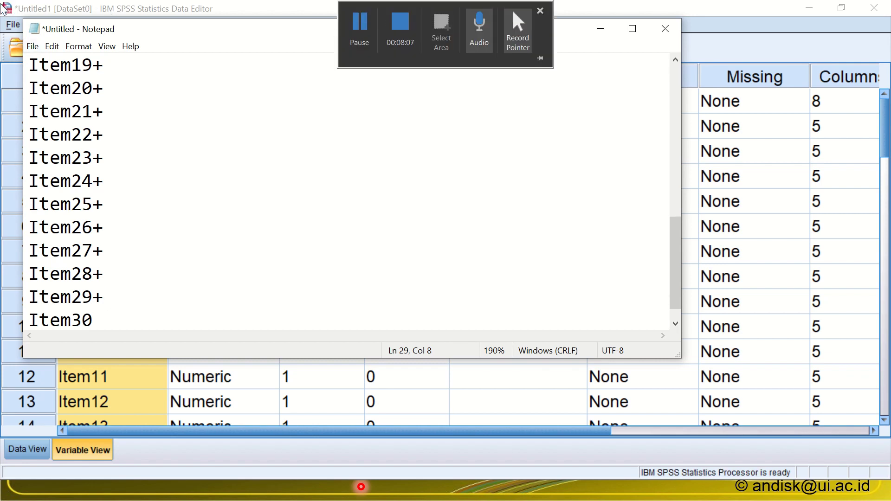
- Copy the full sum expression ending in Item30 from the Notepad text and switch back to the SPSS Data Editor
click(129, 323)
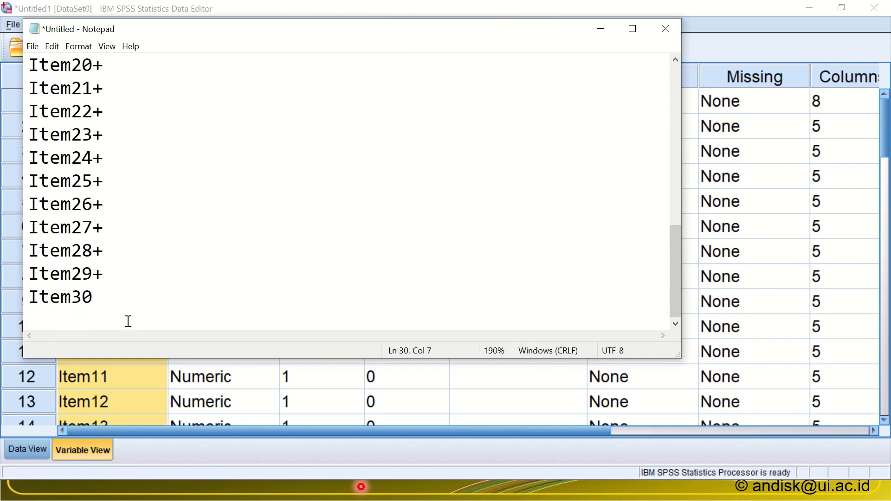
key(ctrl+a)
key(ctrl+c)
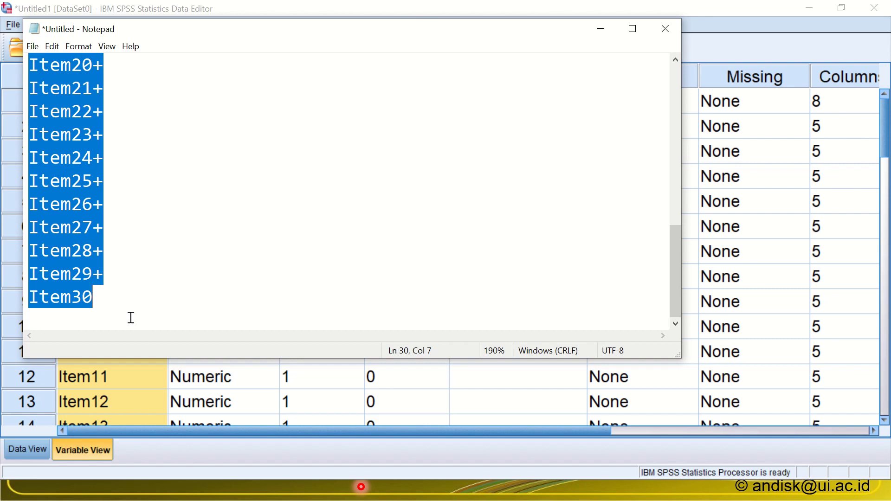
key(alt+Tab)
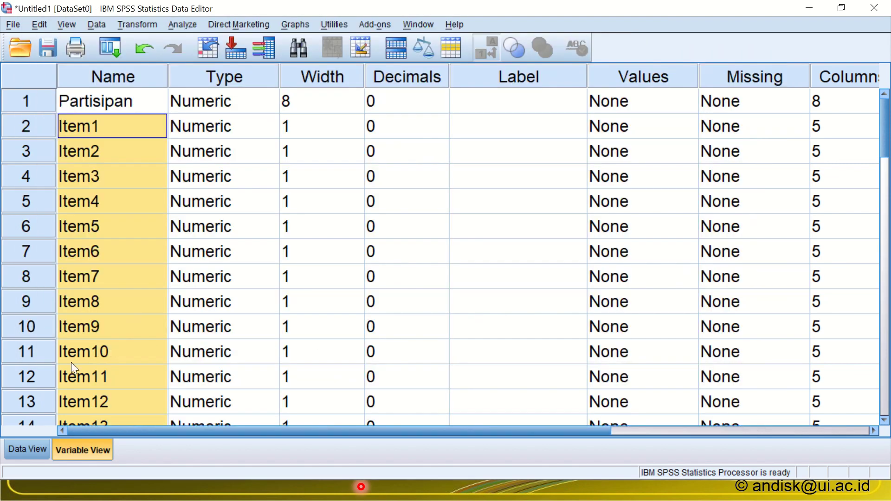
- From the data view, start Compute Variable and set the target variable to Total
scroll(78, 330, down, 11)
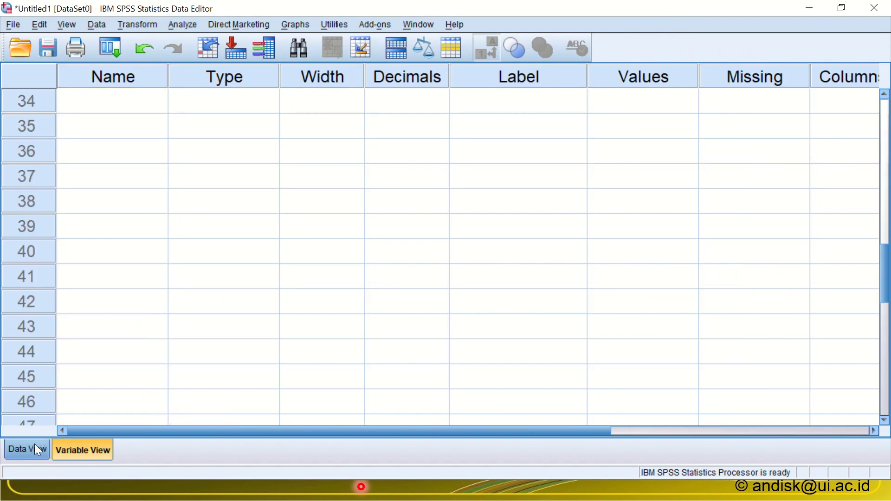
click(34, 446)
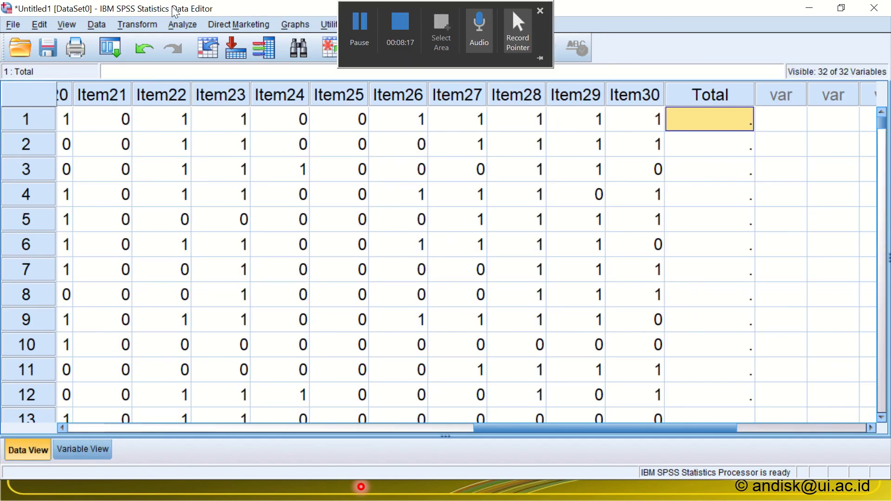
click(136, 24)
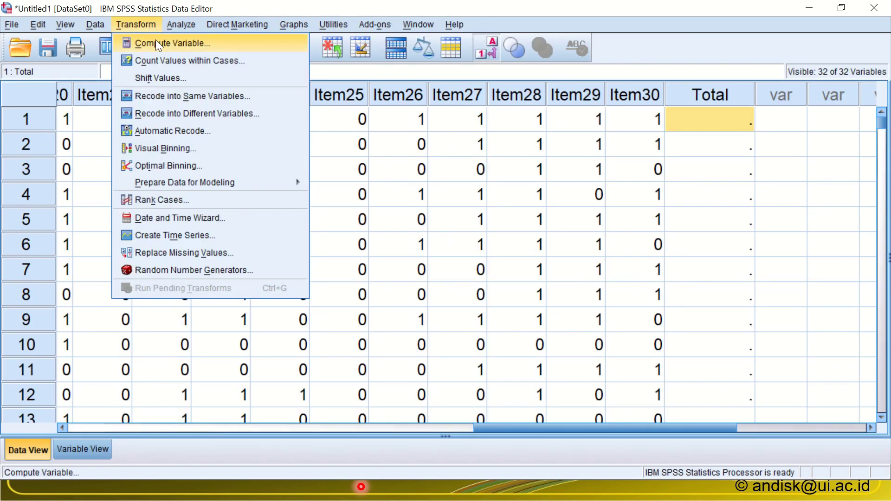
click(157, 44)
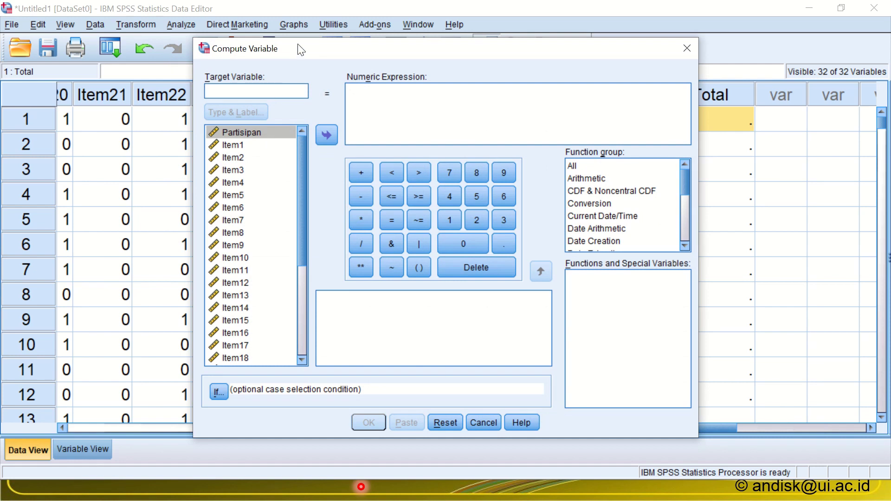
drag(301, 49, 274, 94)
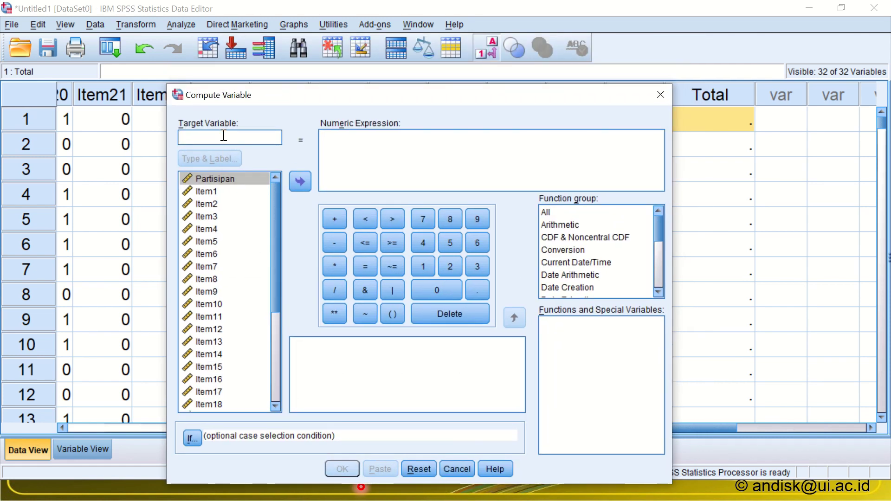
text(GT)
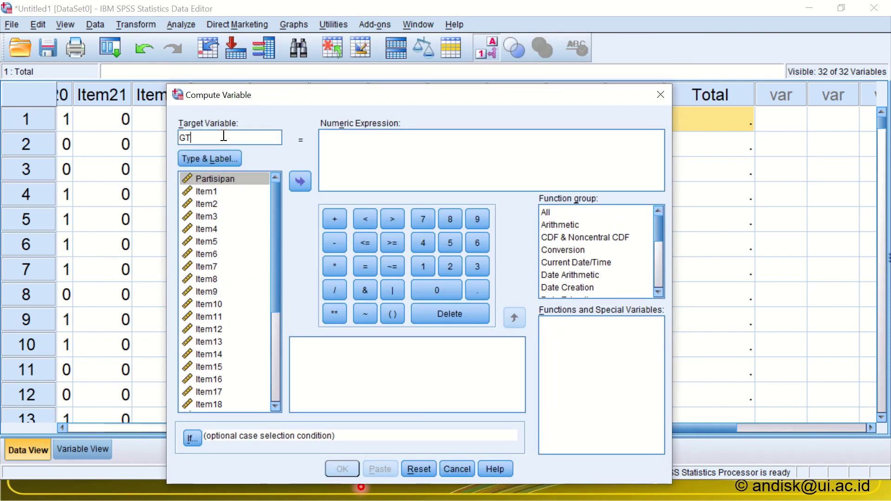
key(BackSpace)
key(BackSpace)
text(Y)
key(BackSpace)
text(T)
- Paste the copied item sum as the numeric expression and run the computation, overwriting the existing Total variable
click(363, 148)
key(ctrl+v)
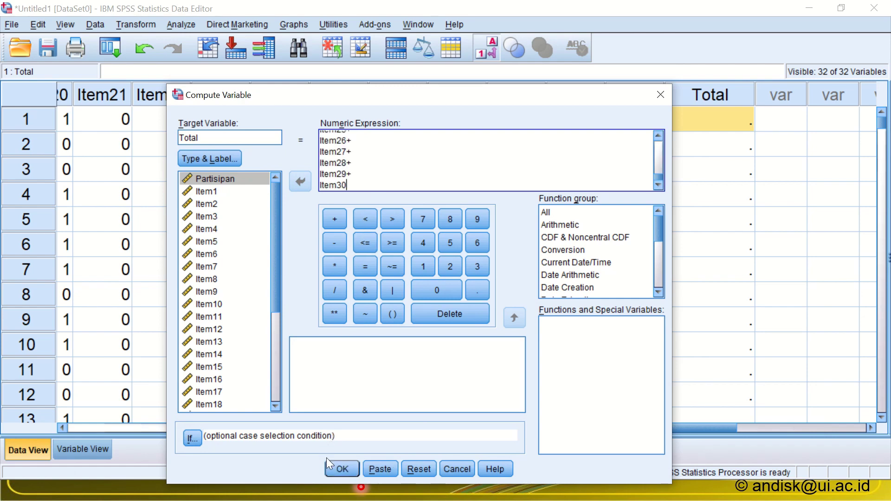
click(335, 469)
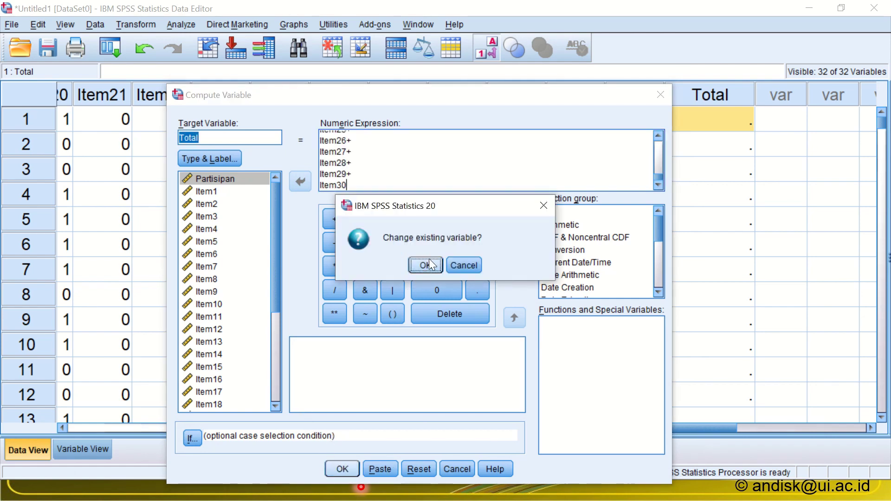
click(429, 260)
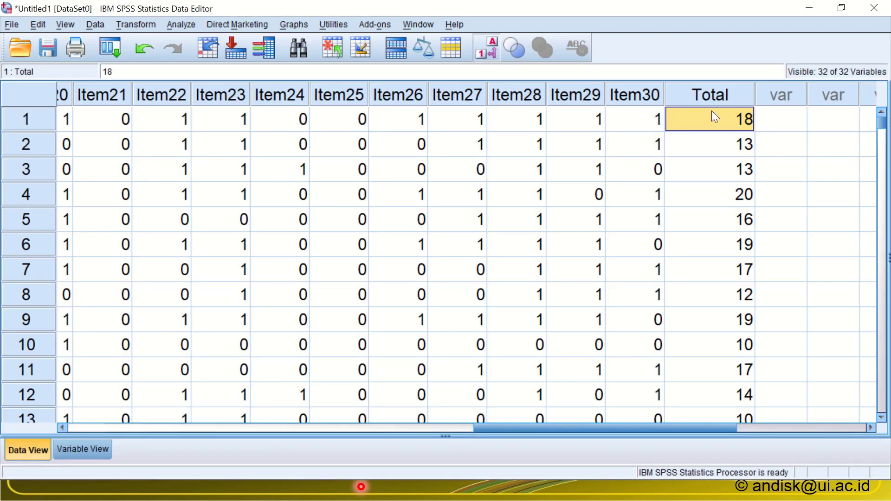
- Select the Total column, review the "Menggunakan Kriteria" slide in the PowerPoint slide show, and return to the SPSS Data Editor
click(715, 94)
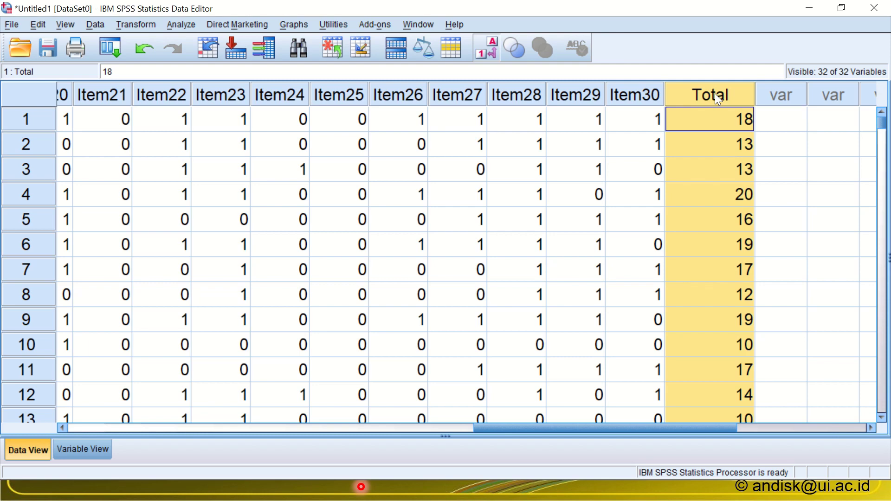
key(alt+Tab)
key(alt+Tab)
key(alt+Tab)
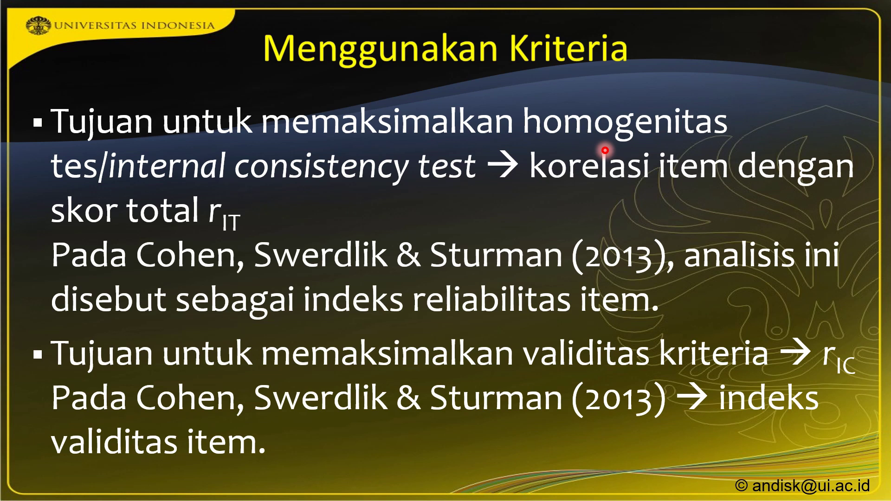
key(alt+Tab)
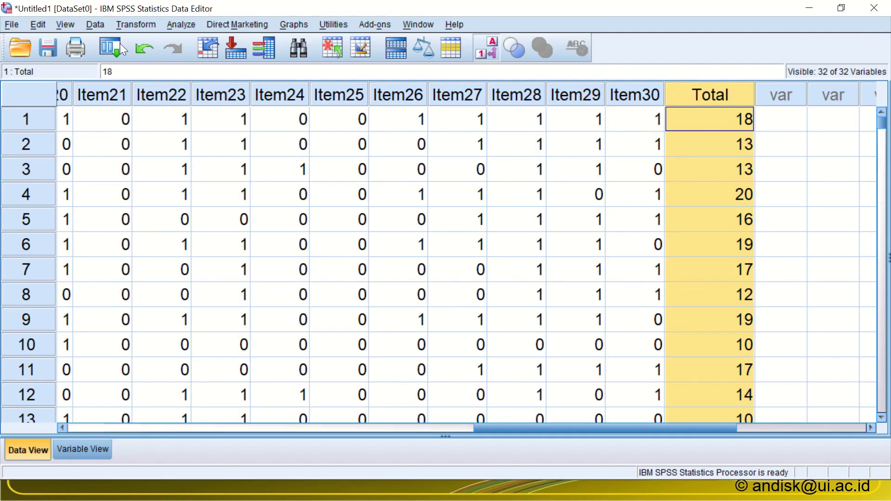
- Start a bivariate correlation analysis and add Total as the first variable
click(181, 25)
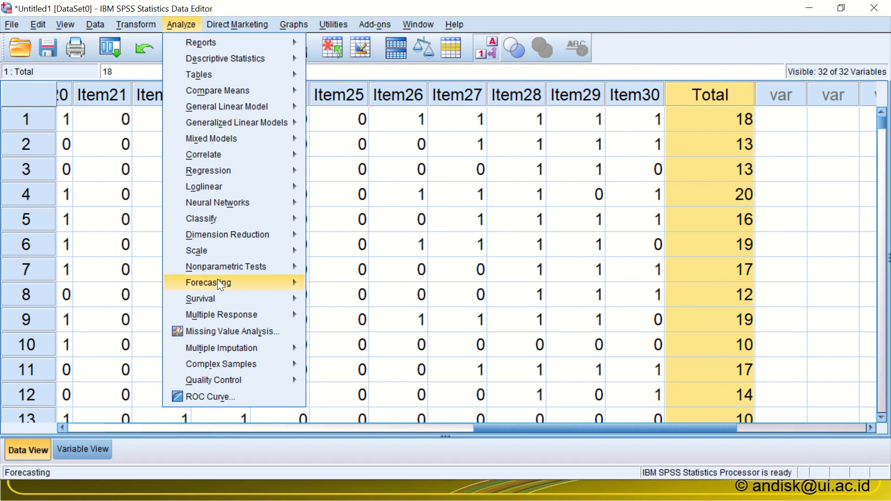
mouse_move(245, 185)
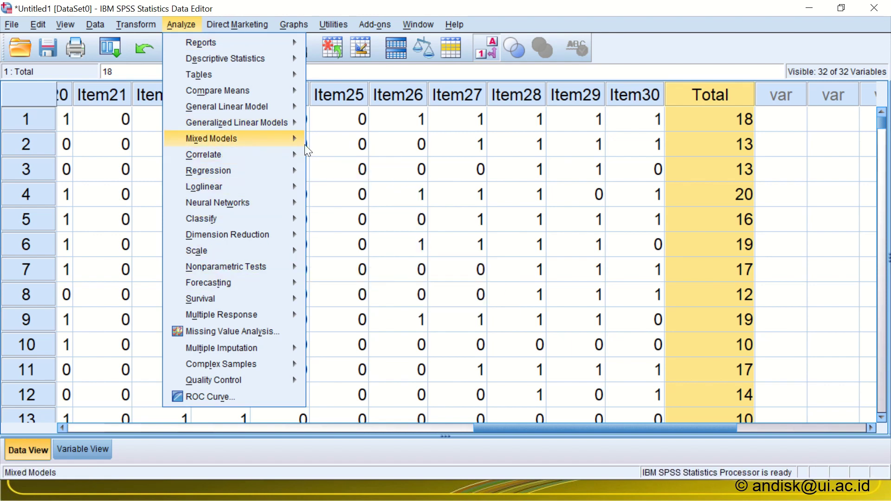
mouse_move(285, 148)
click(357, 158)
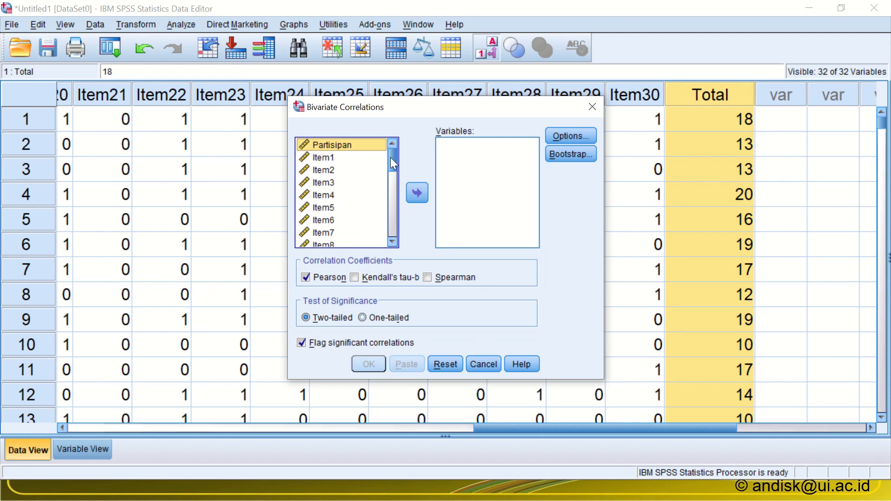
drag(391, 157, 393, 228)
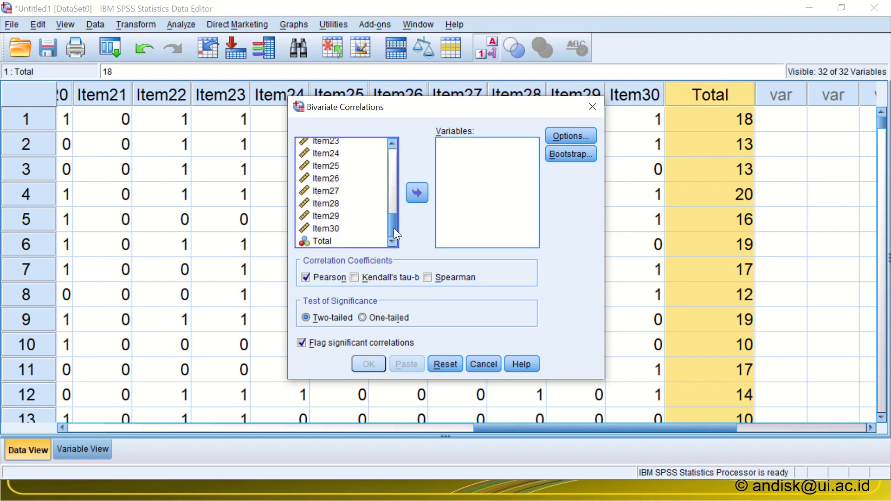
click(323, 240)
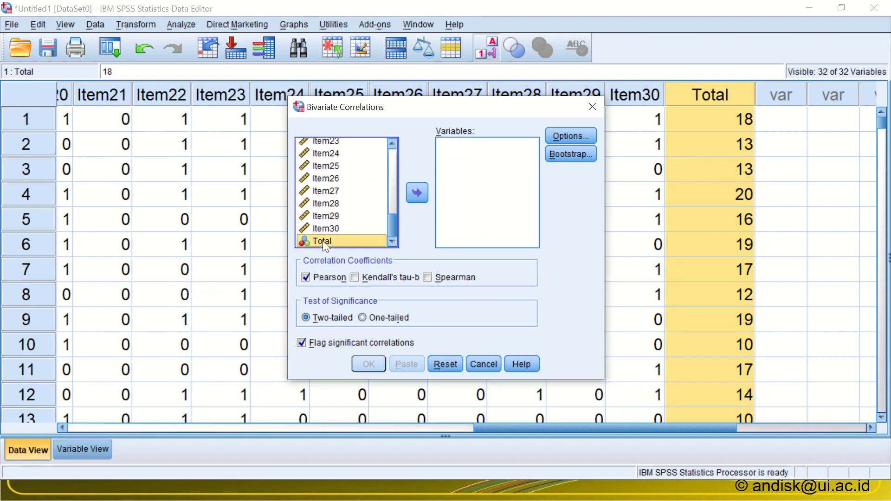
click(420, 189)
- Add Item1 through Item30 after Total, leave Partisipan out, and run the two-tailed Pearson correlations
click(355, 228)
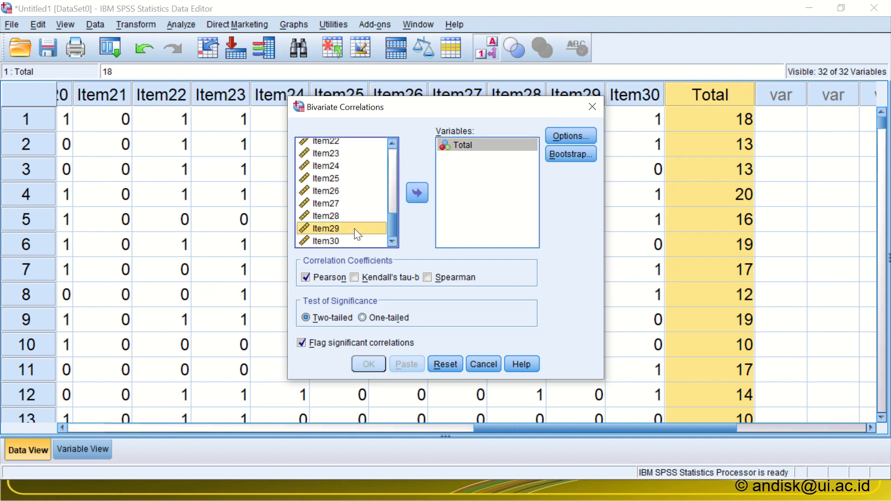
key(ctrl+a)
click(416, 193)
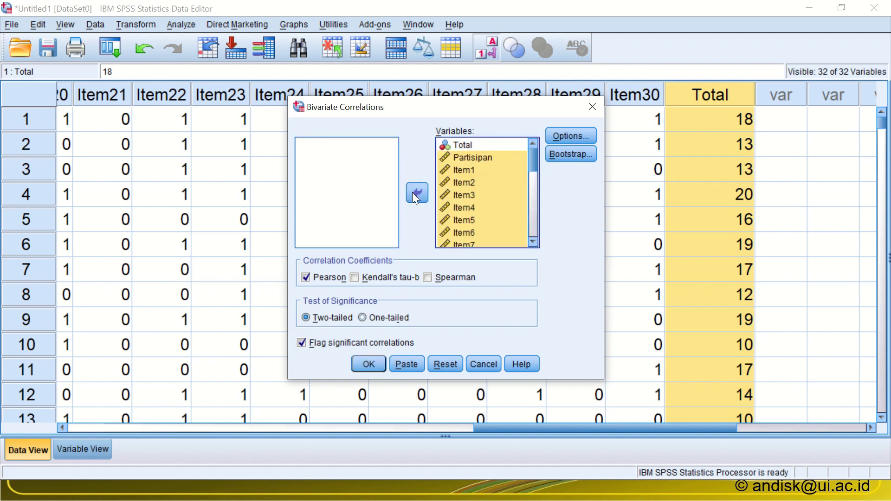
click(455, 159)
click(417, 198)
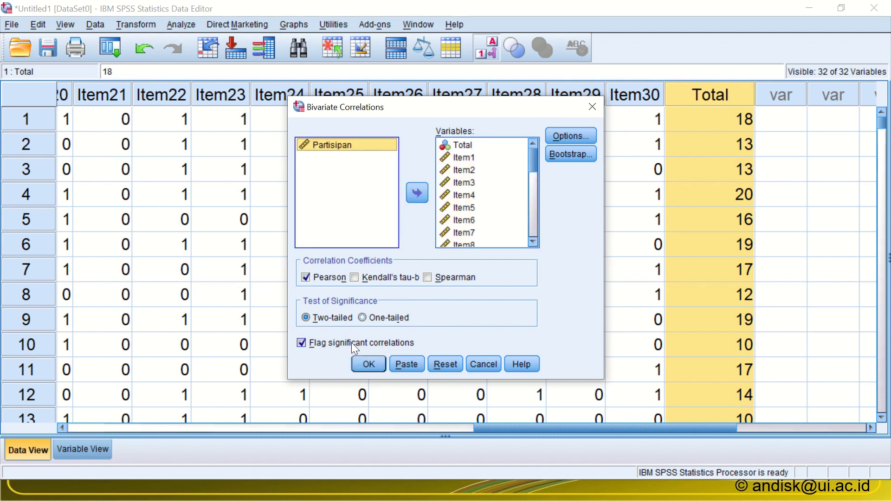
click(367, 363)
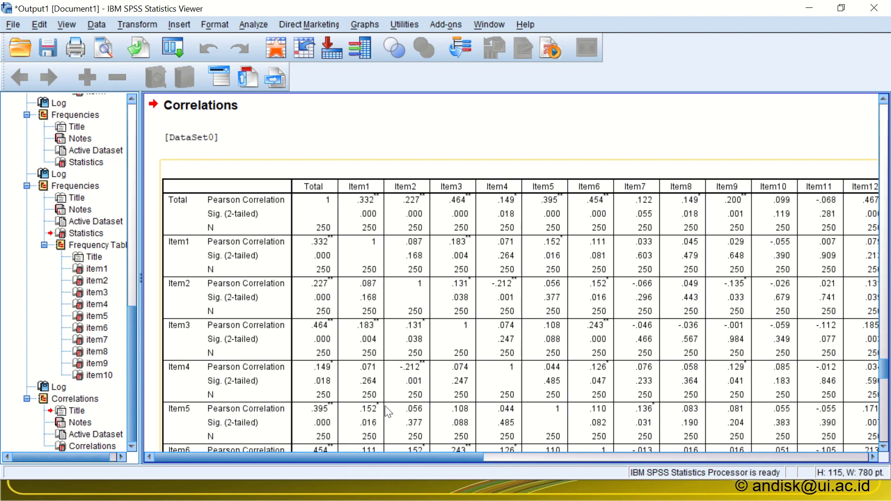
- Copy the Correlations output table in Excel Worksheet (BIFF) format only, without the image format
drag(363, 455, 268, 416)
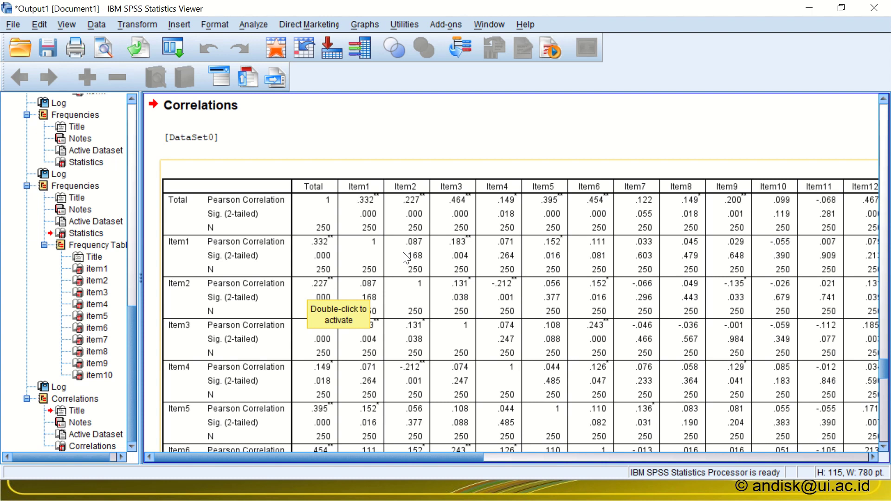
click(240, 253)
right_click(241, 253)
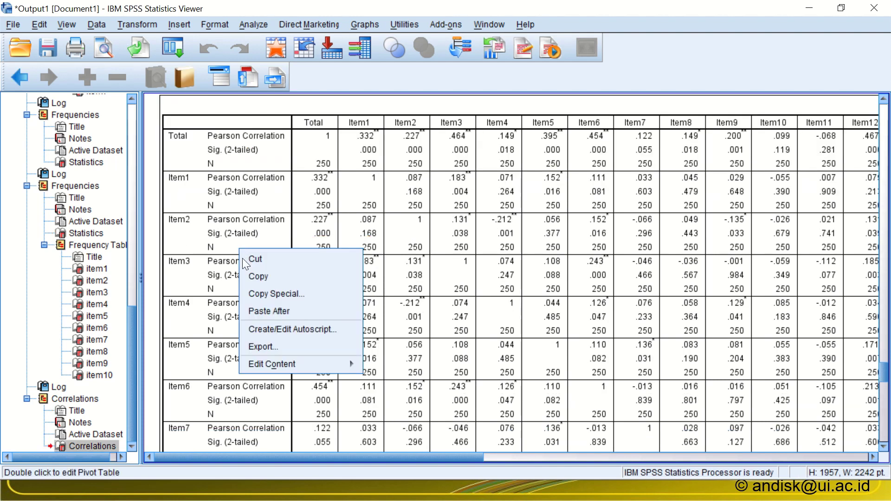
click(264, 295)
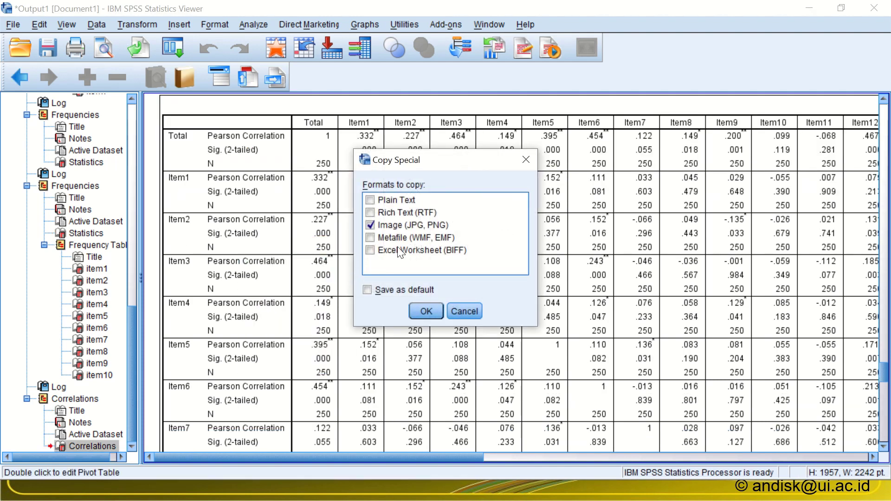
click(370, 251)
click(369, 226)
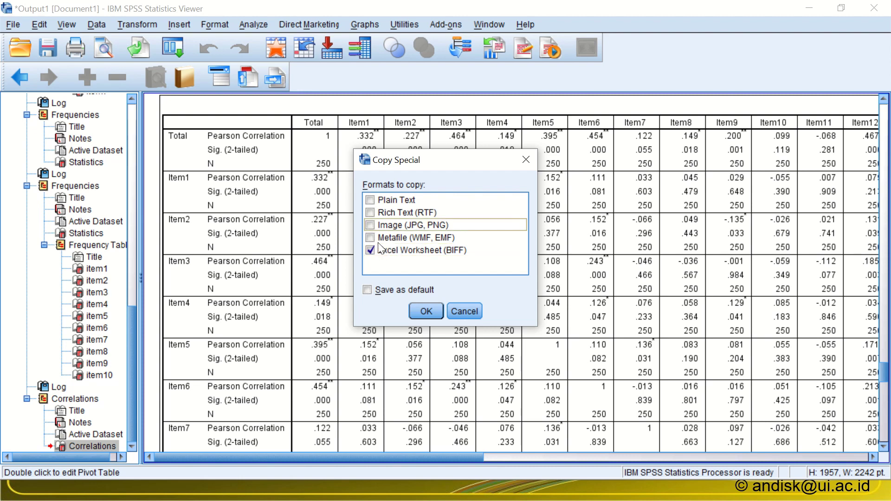
click(426, 311)
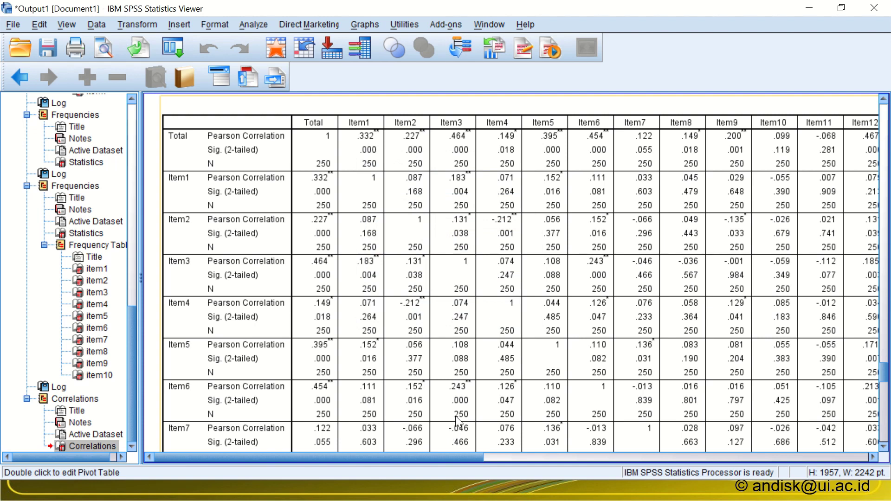
- Switch to the Data Latihan workbook in Excel and open the Bengkel Kerja sheet
key(alt+Tab)
key(Tab)
key(Tab)
key(Tab)
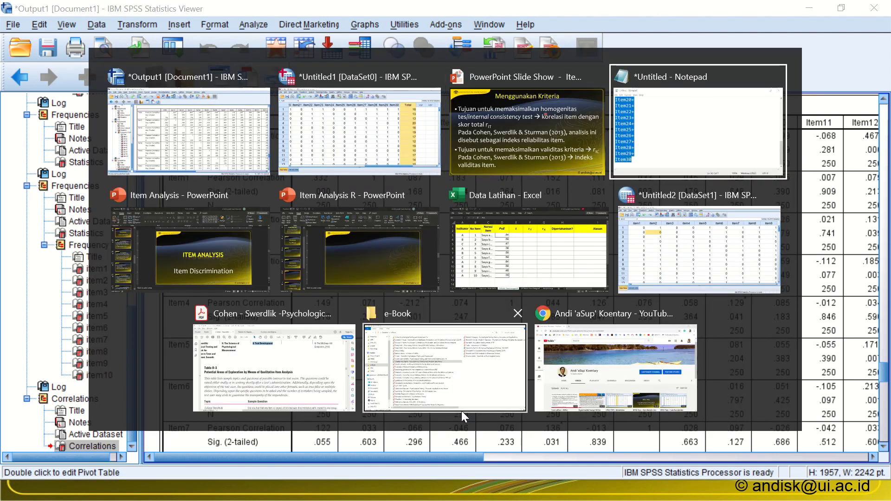
key(Tab)
key(Tab)
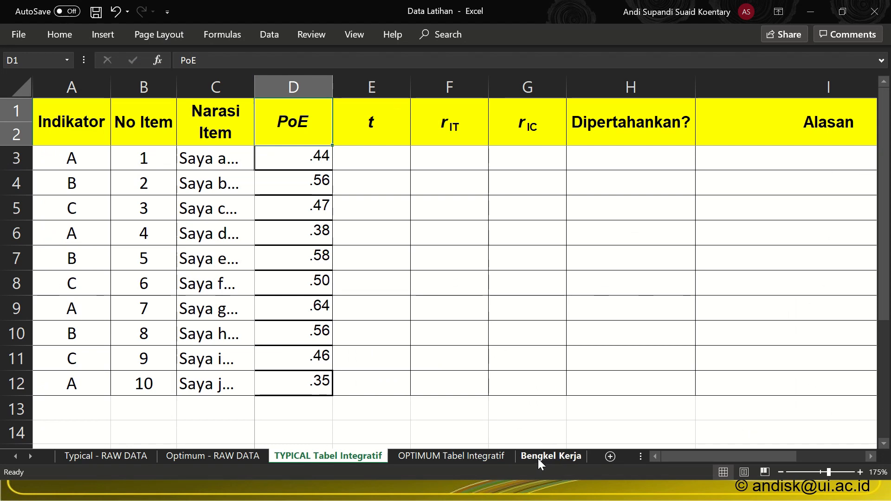
click(539, 459)
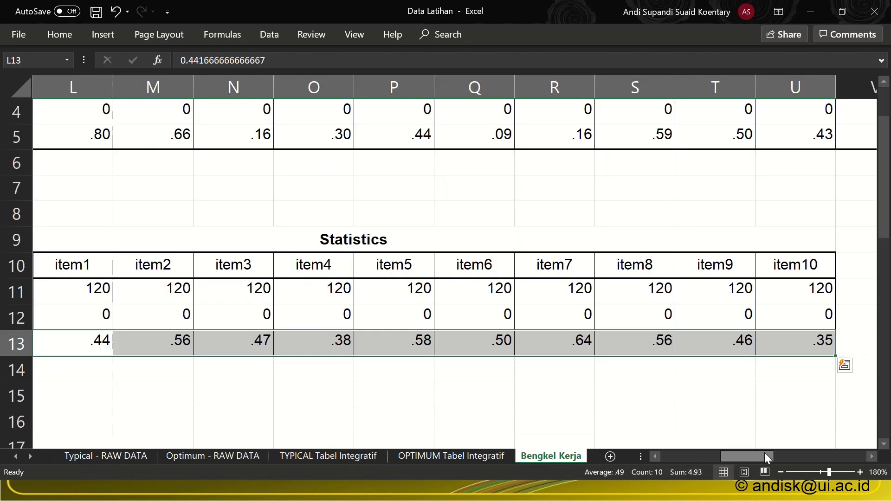
- Paste the copied correlation table into the Bengkel Kerja sheet starting at cell W8
drag(764, 457, 792, 456)
scroll(711, 349, up, 1)
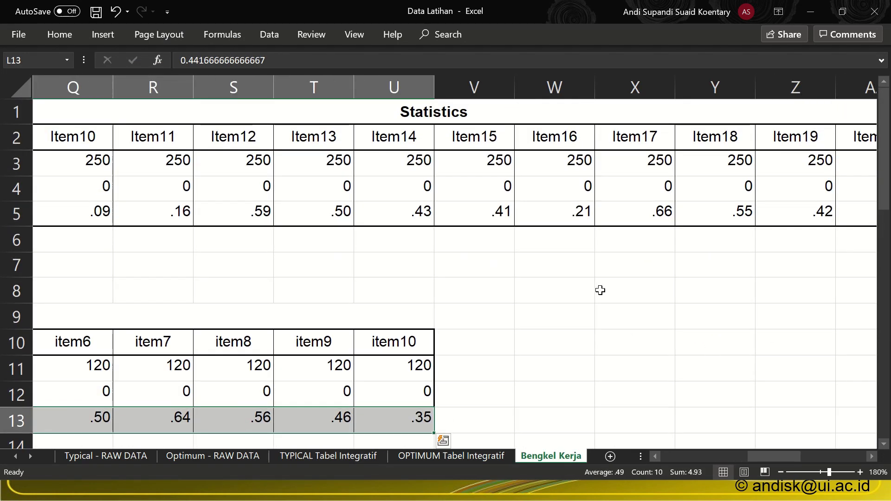
click(544, 289)
right_click(544, 289)
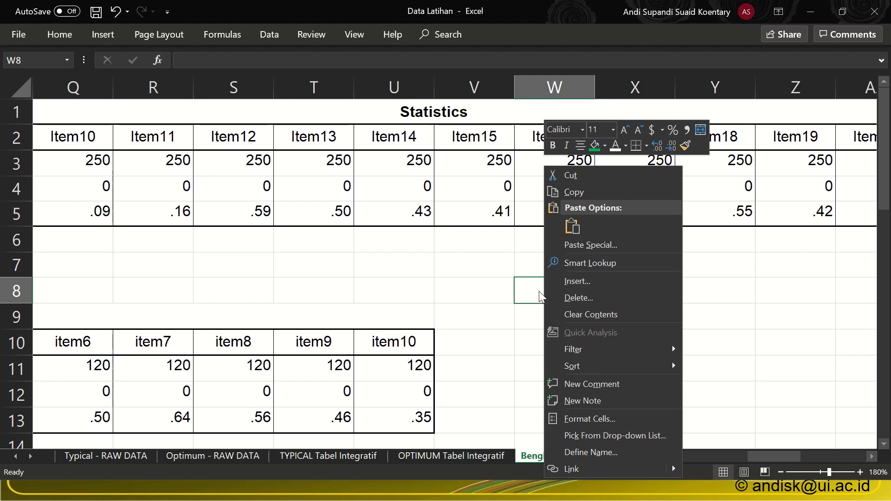
click(573, 230)
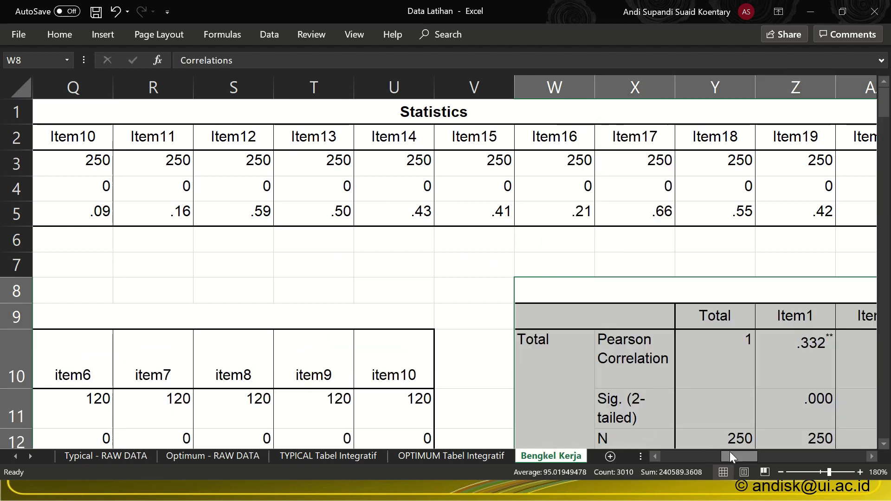
- Copy the Pearson correlations of Item1 through Item30 with Total, cells Z10 to BC10 on the Bengkel Kerja sheet
drag(730, 453, 741, 453)
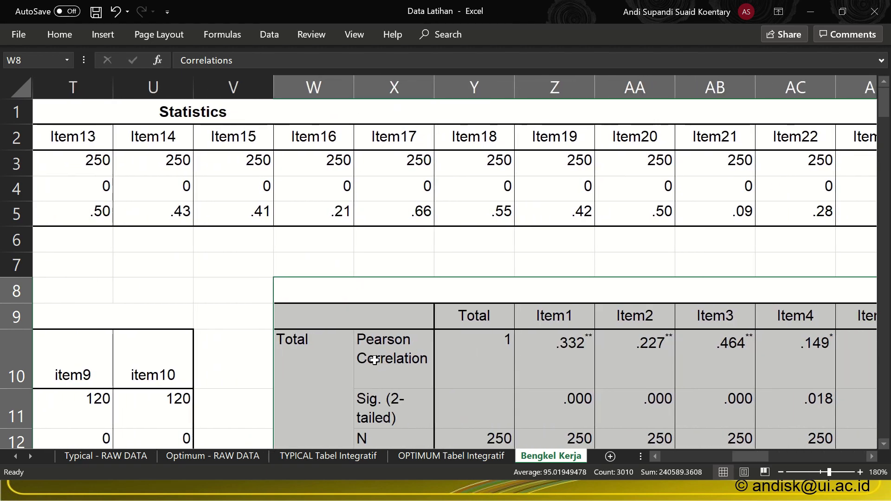
click(376, 361)
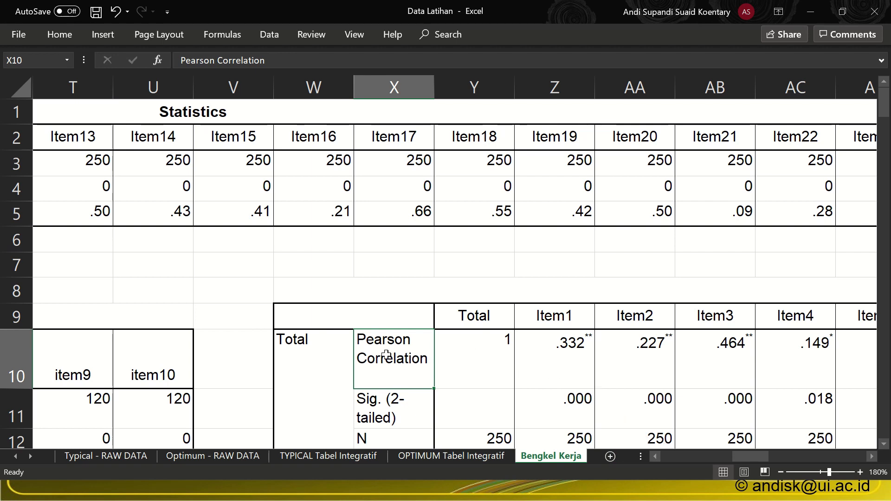
drag(551, 350, 723, 349)
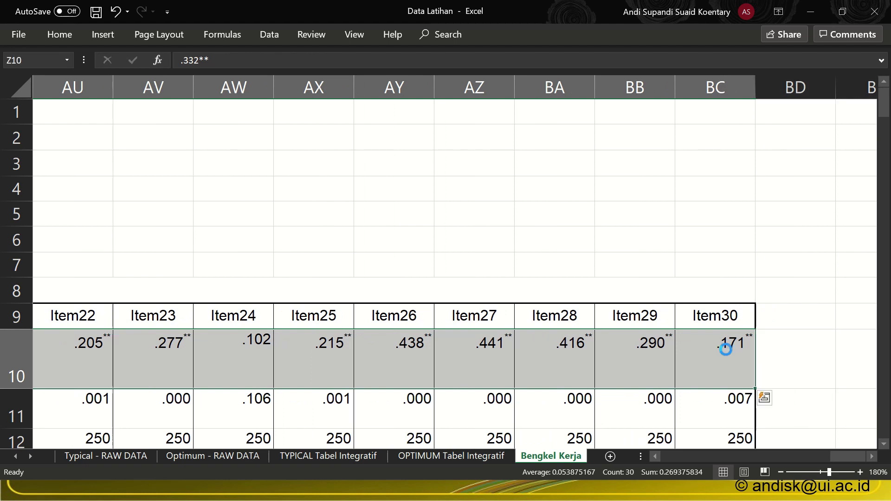
key(ctrl+c)
key(ctrl+q)
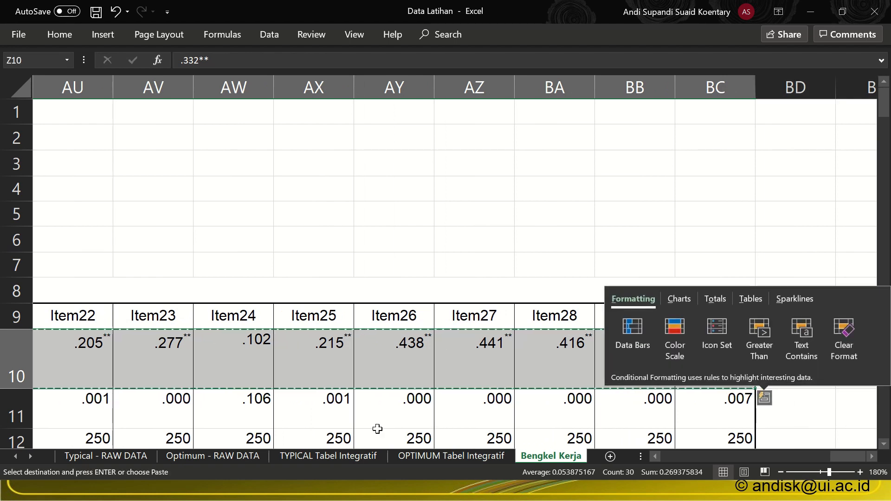
- Paste the copied correlations transposed into the rIT column of the OPTIMUM Tabel Integratif sheet, starting at cell G3
click(436, 457)
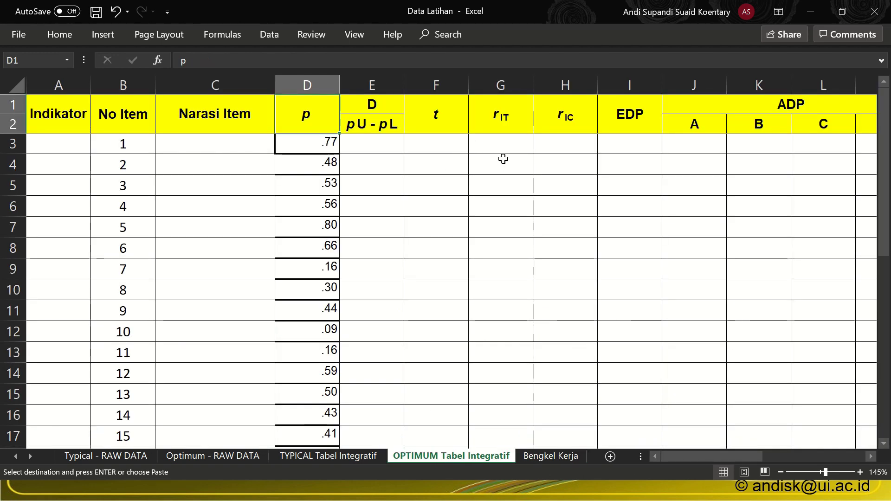
click(505, 141)
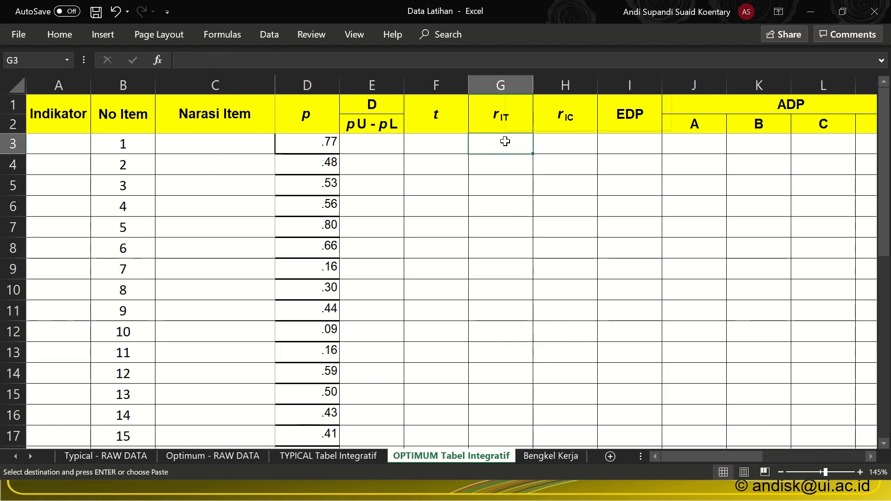
right_click(505, 141)
click(597, 201)
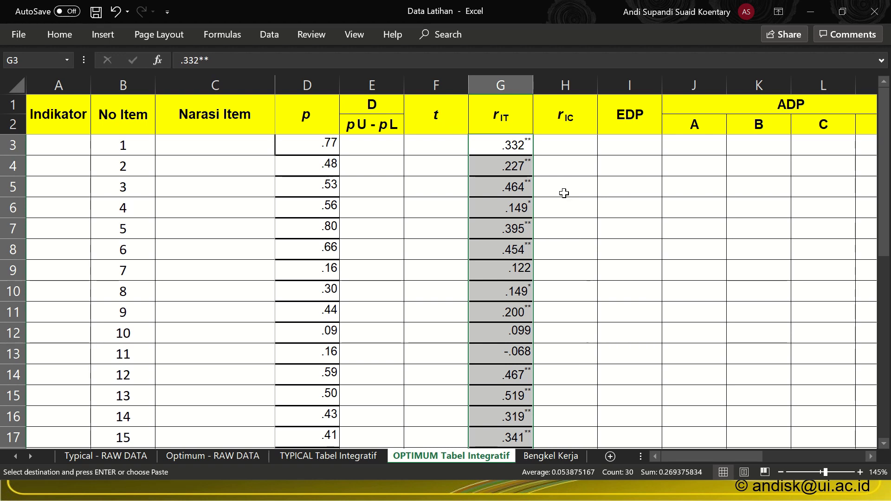
- Try to strip the asterisks from the pasted rIT values by replacing every * with nothing, and undo the replacement
key(ctrl+h)
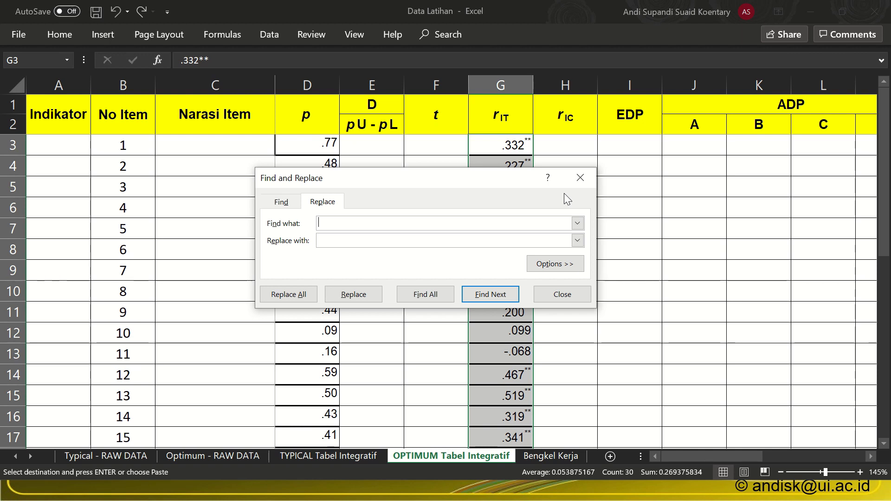
text(*)
click(284, 297)
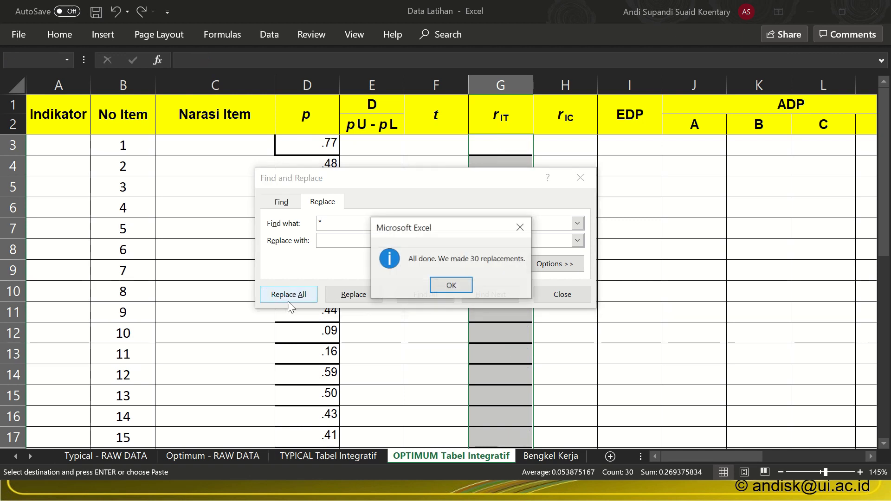
click(440, 287)
click(563, 294)
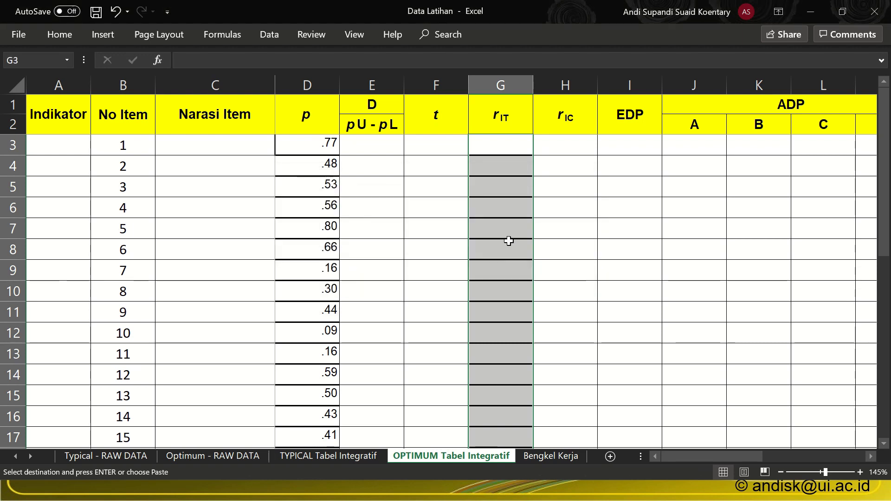
key(ctrl+z)
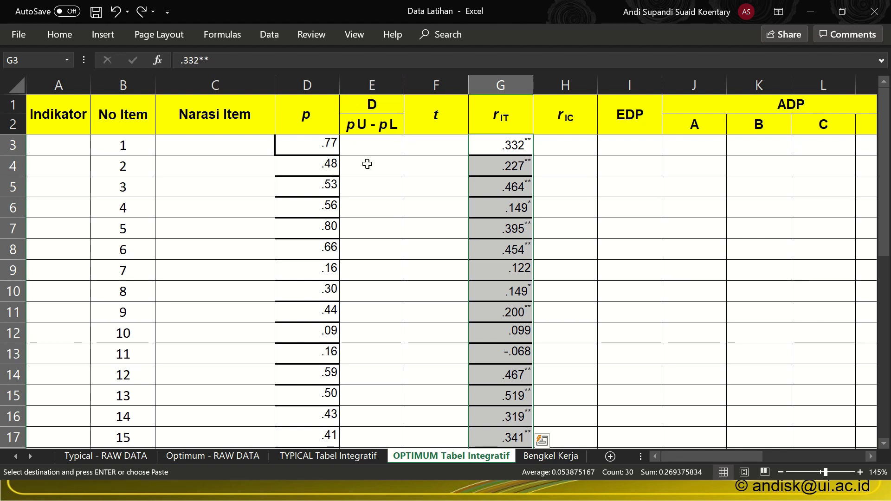
key(ctrl+h)
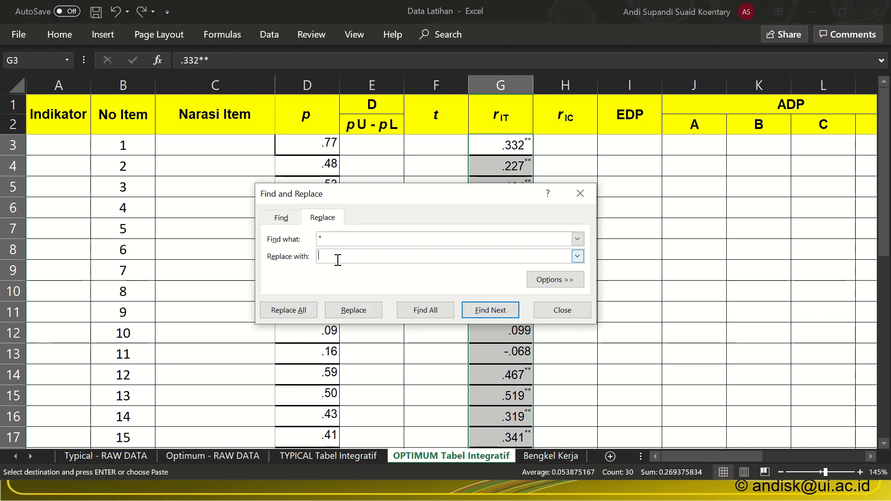
click(322, 240)
click(577, 310)
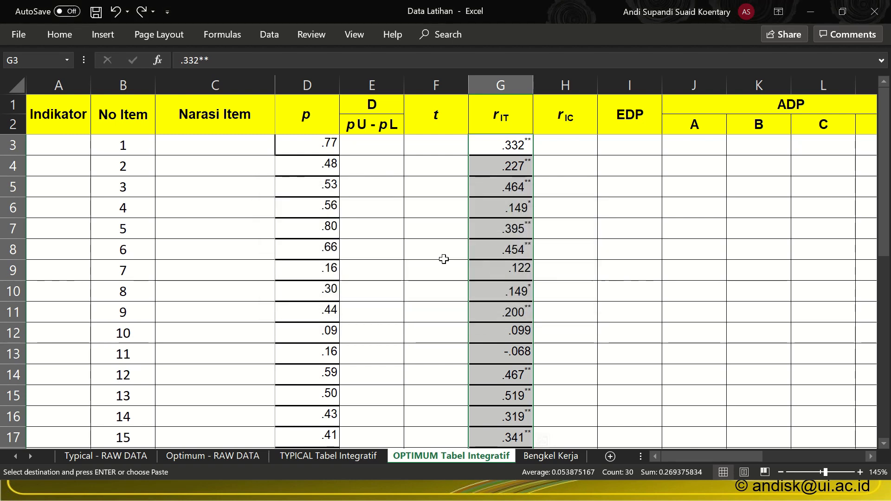
click(415, 226)
- Switch to the PowerPoint slide show and advance to the slide on corrected item-total correlation
key(alt+Tab)
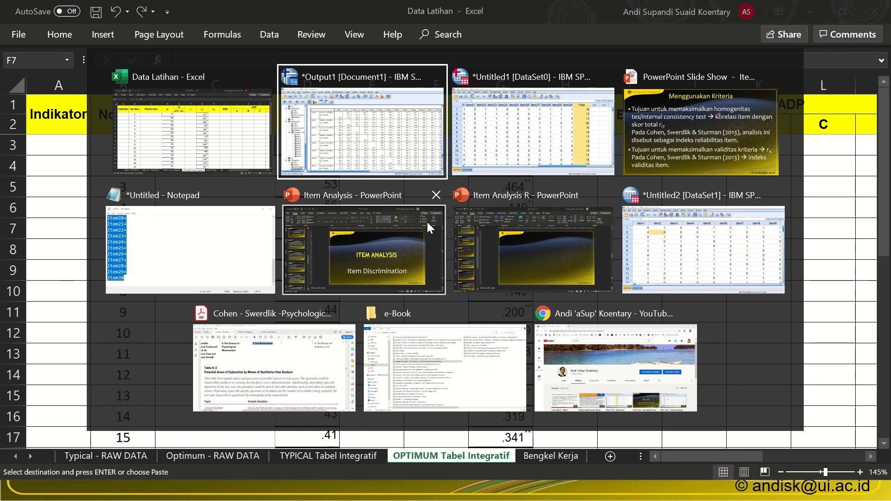
key(alt+Tab)
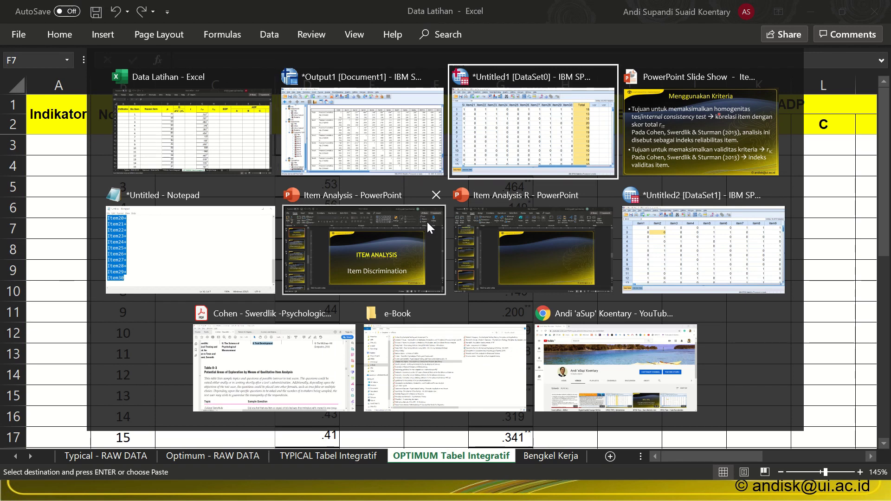
key(alt+Tab)
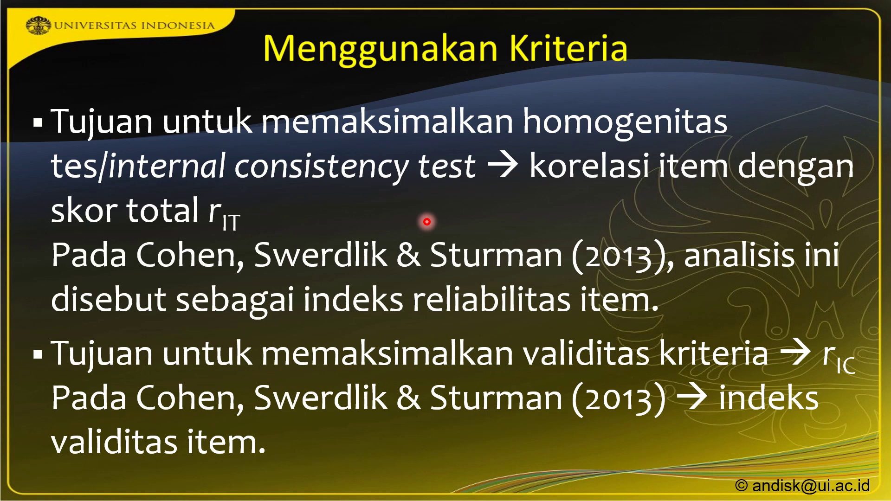
key(Right)
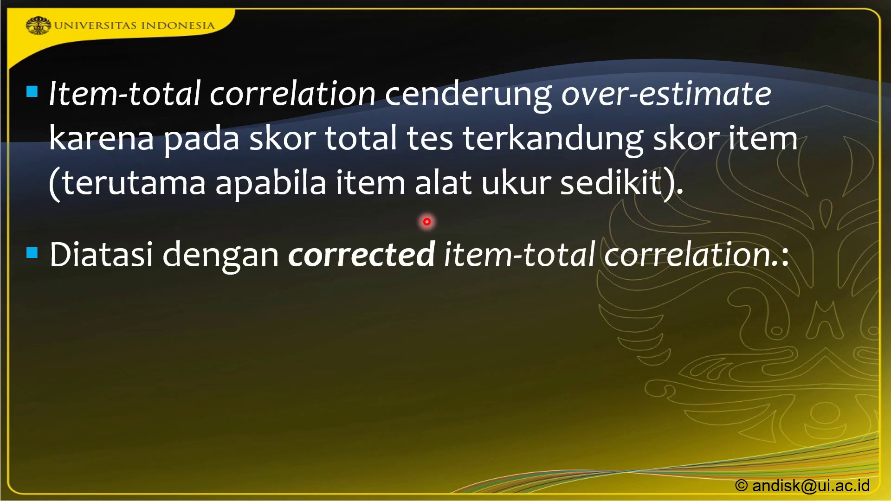
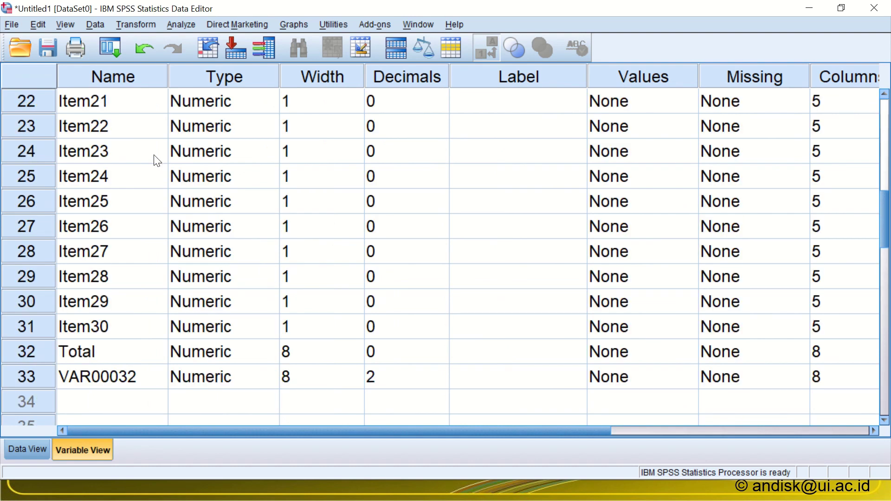
- Rename variable VAR00032 as minus_item30 in the SPSS data set and return to the data view
click(141, 371)
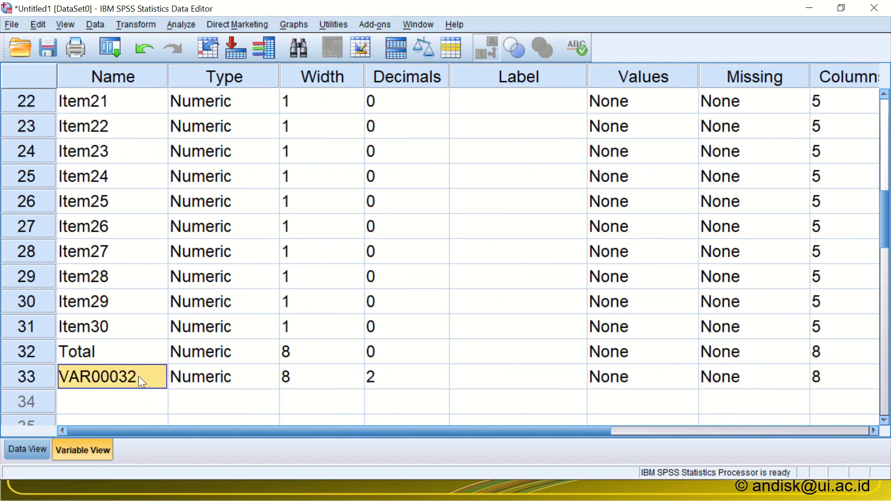
text(minus_item1)
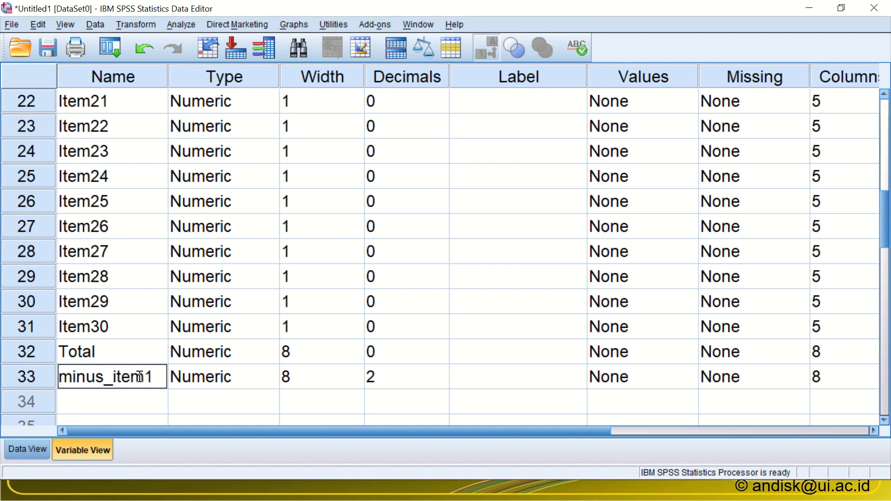
key(BackSpace)
text(30)
click(16, 447)
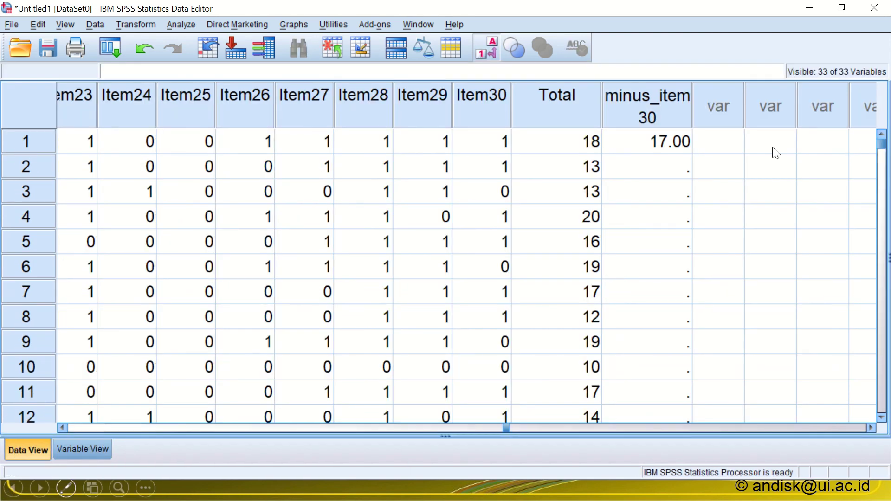
- Fill in minus_item30 as Total minus Item30 for cases 2 and 3, entering 12 and 13
click(628, 97)
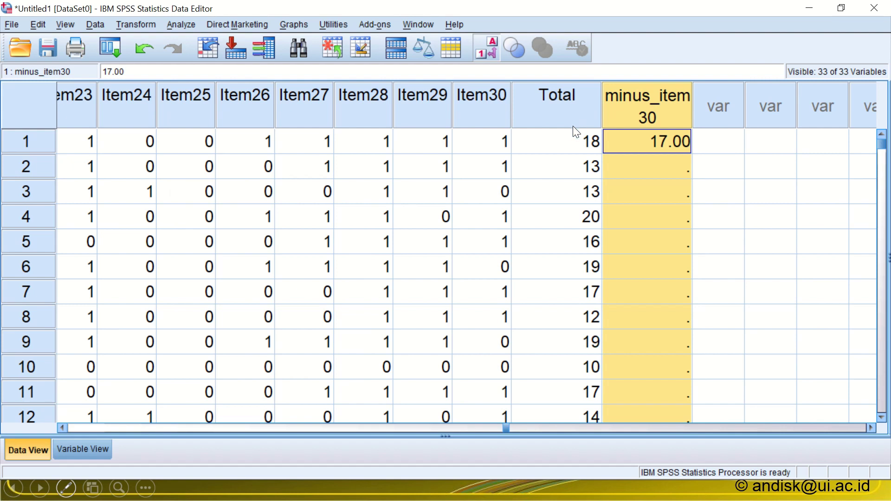
click(478, 107)
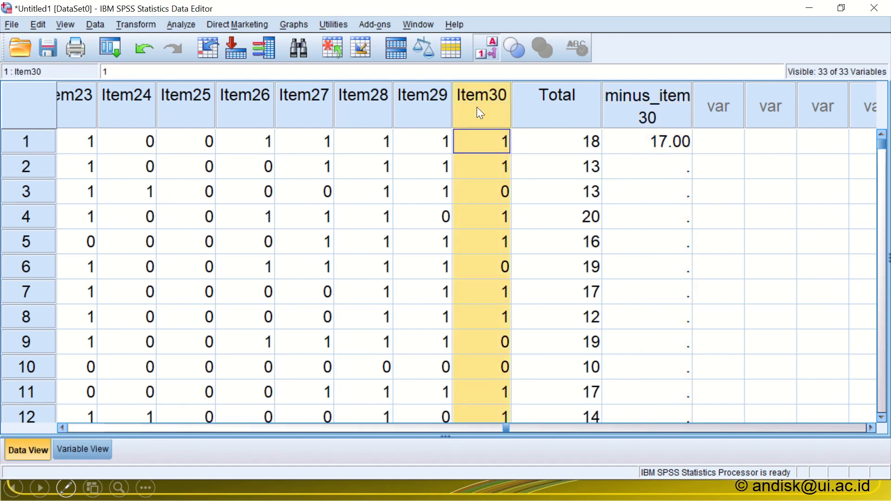
click(655, 175)
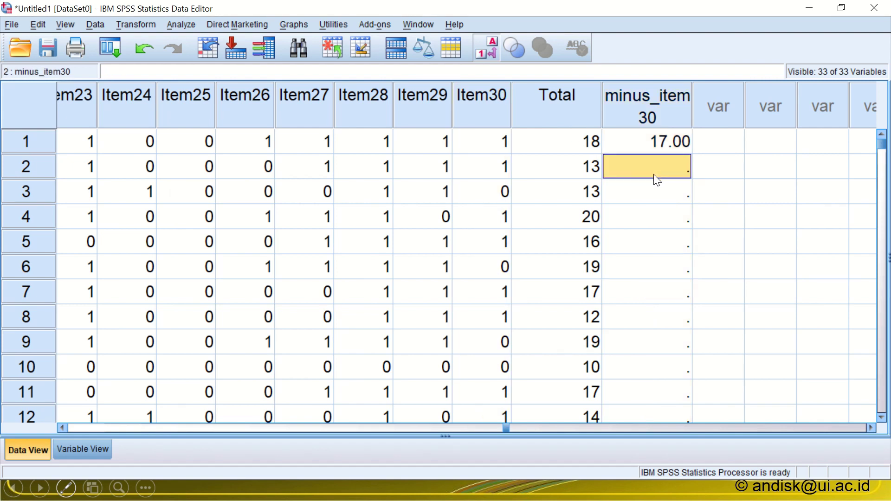
text(12)
click(654, 197)
text(13)
click(499, 189)
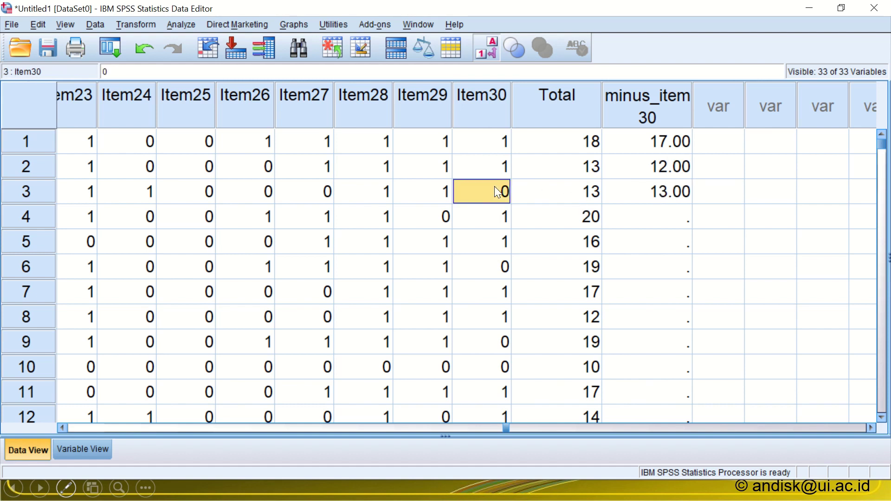
- Enter 19, 15 and 19 as the minus_item30 scores for cases 4, 5 and 6
click(641, 226)
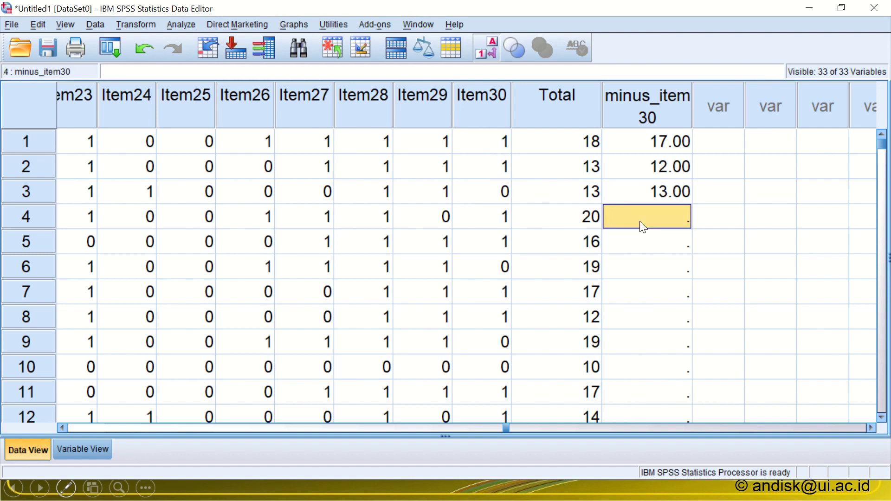
text(2)
key(BackSpace)
text(19)
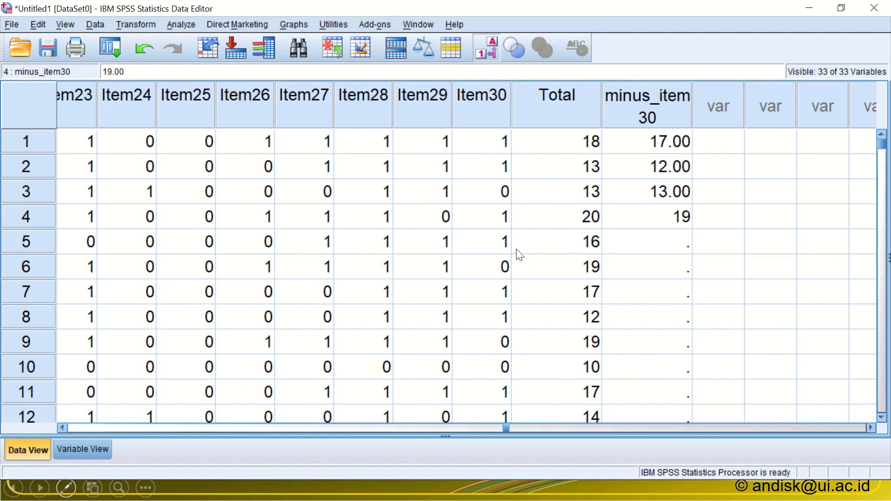
click(637, 247)
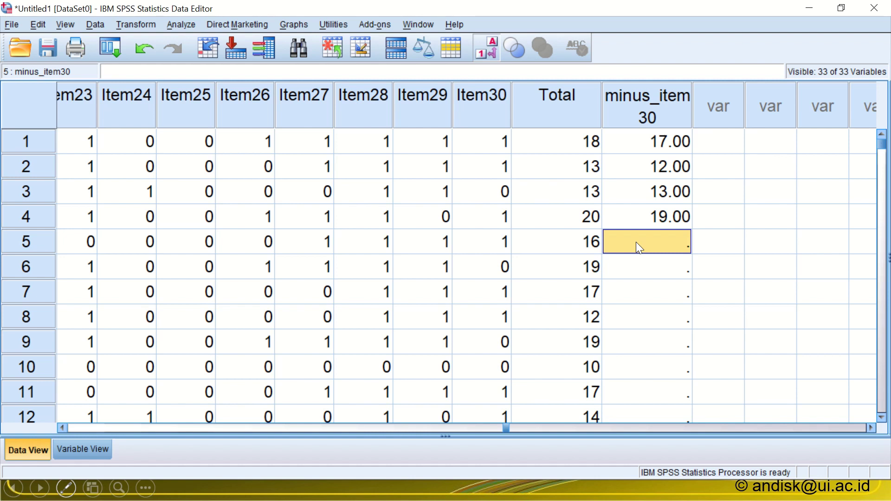
text(15)
click(650, 278)
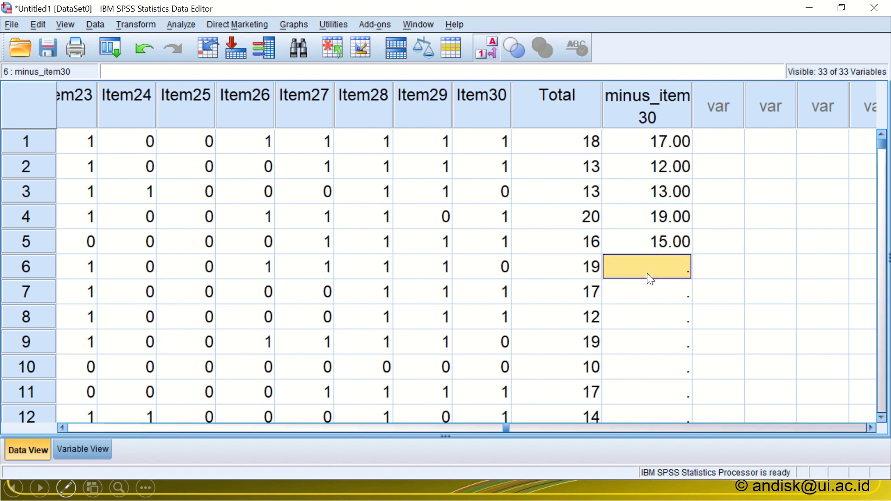
text(19)
click(679, 319)
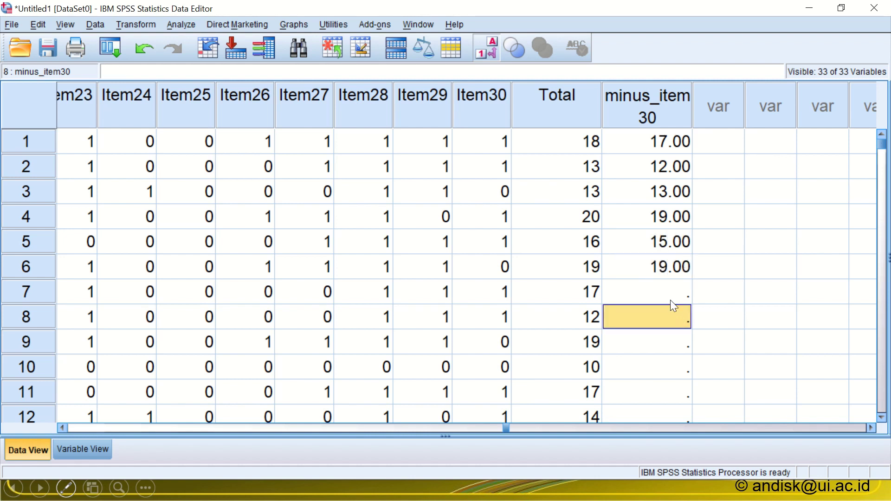
- Select the minus_item30 scores of cases 1 to 6 and look through the remaining cases that have no score
drag(669, 144, 648, 263)
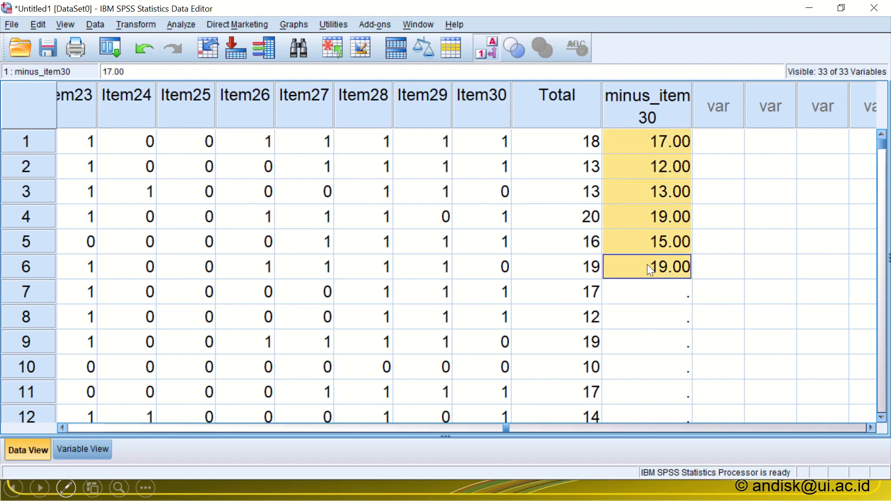
scroll(648, 264, down, 20)
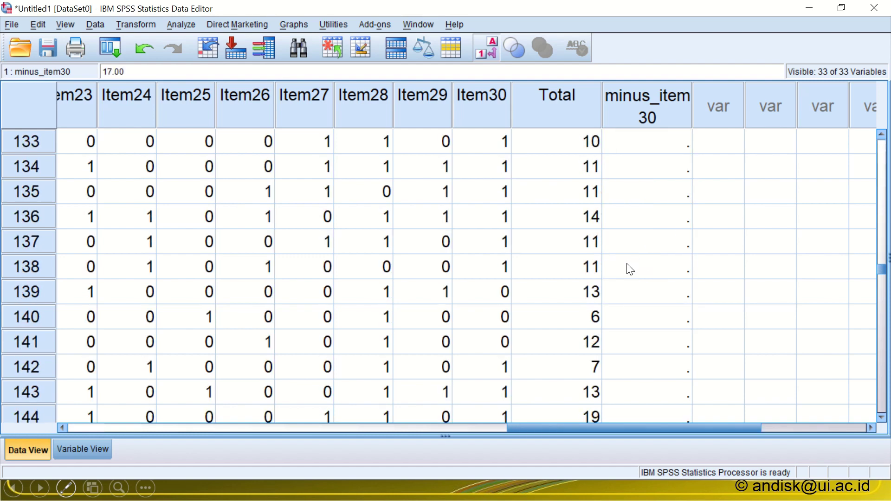
scroll(630, 269, down, 20)
scroll(629, 253, down, 10)
scroll(618, 262, up, 12)
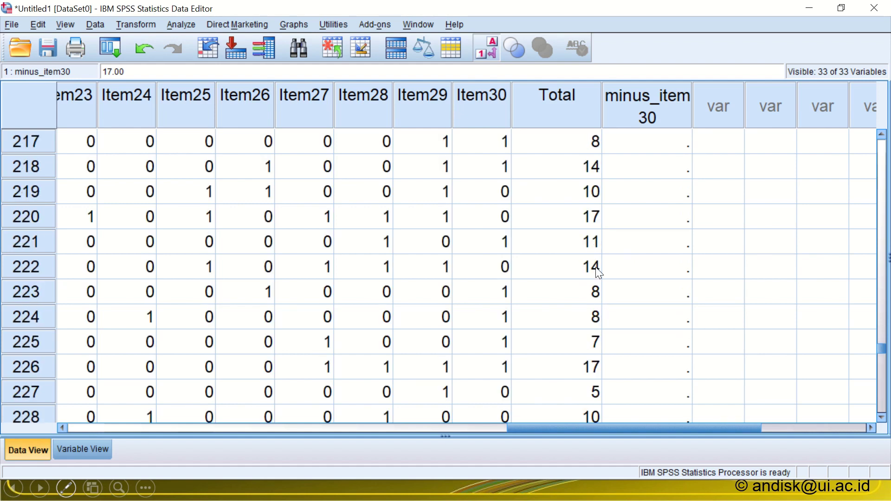
scroll(596, 269, up, 20)
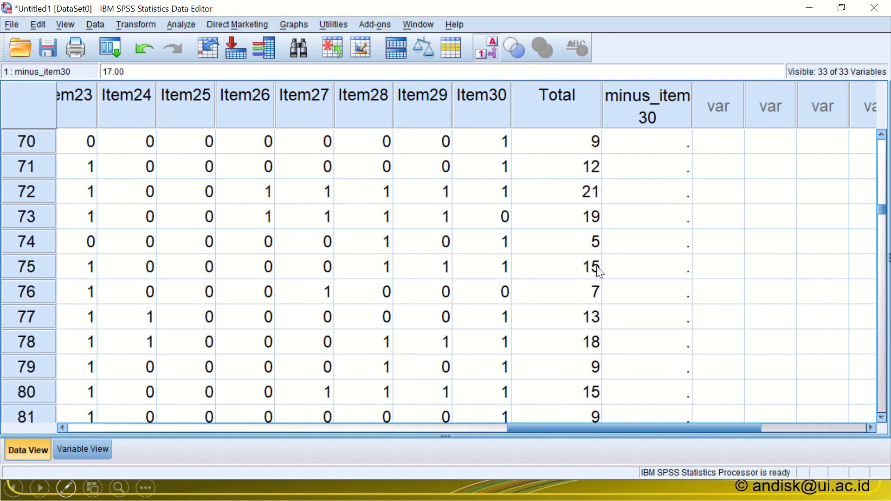
scroll(597, 267, up, 20)
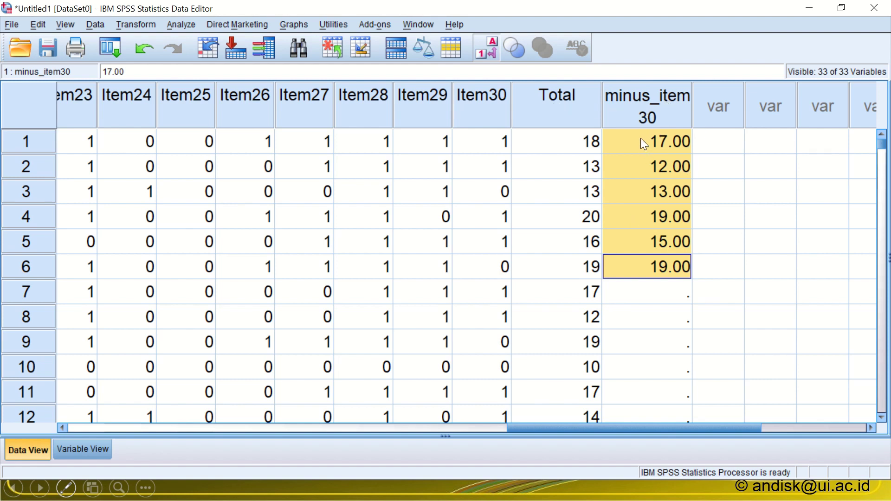
- Start a Compute Variable command on the SPSS data set with without_item30 as the target variable
click(557, 117)
click(470, 117)
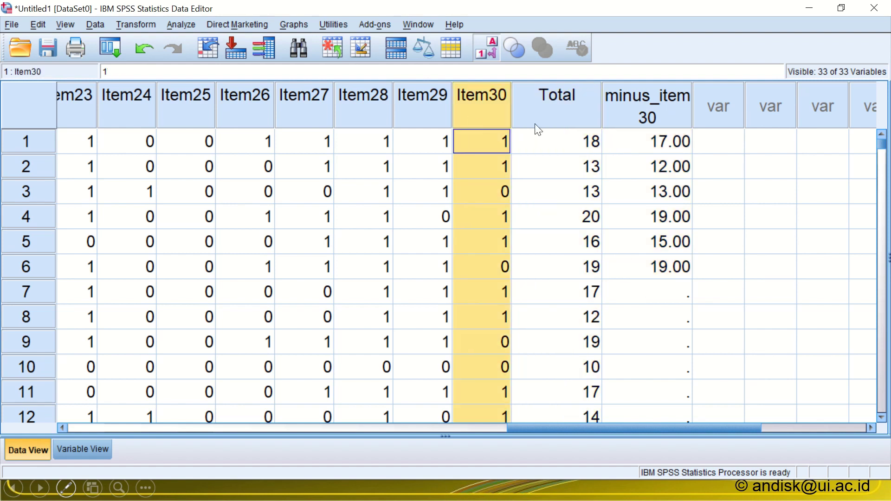
click(128, 24)
click(150, 42)
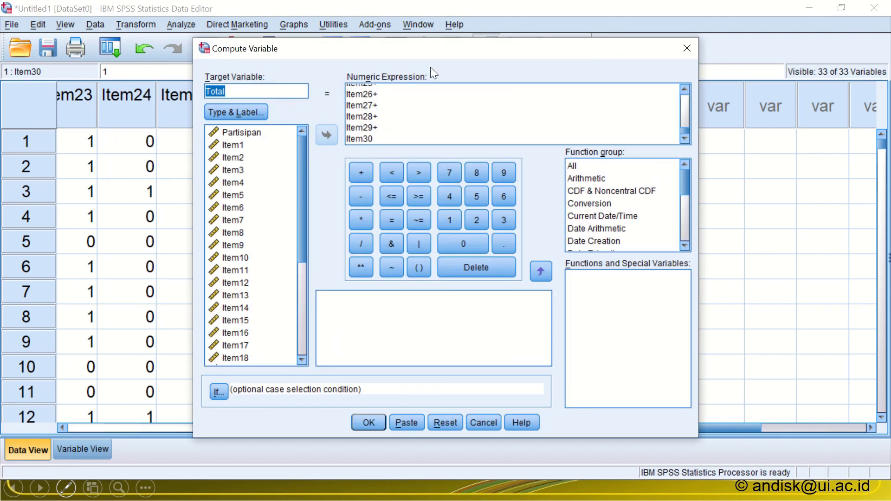
drag(423, 55, 355, 135)
click(201, 170)
drag(201, 170, 126, 162)
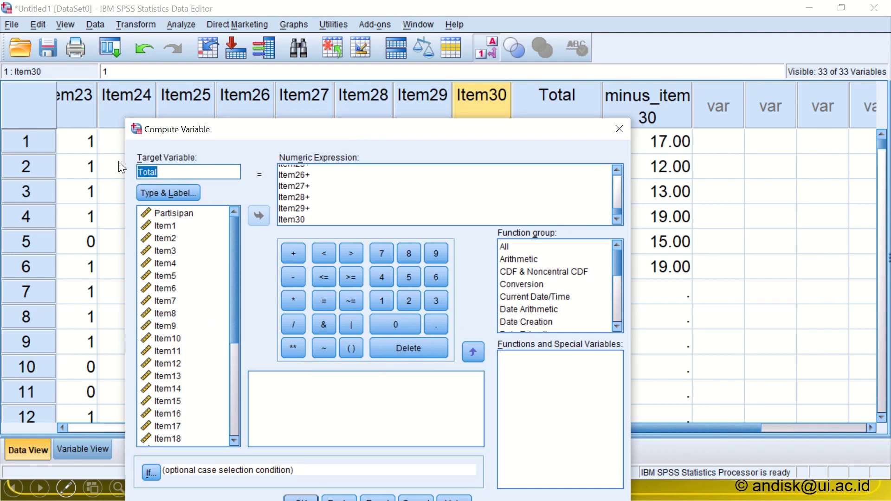
text(without_item230)
key(BackSpace)
key(BackSpace)
key(BackSpace)
text(30)
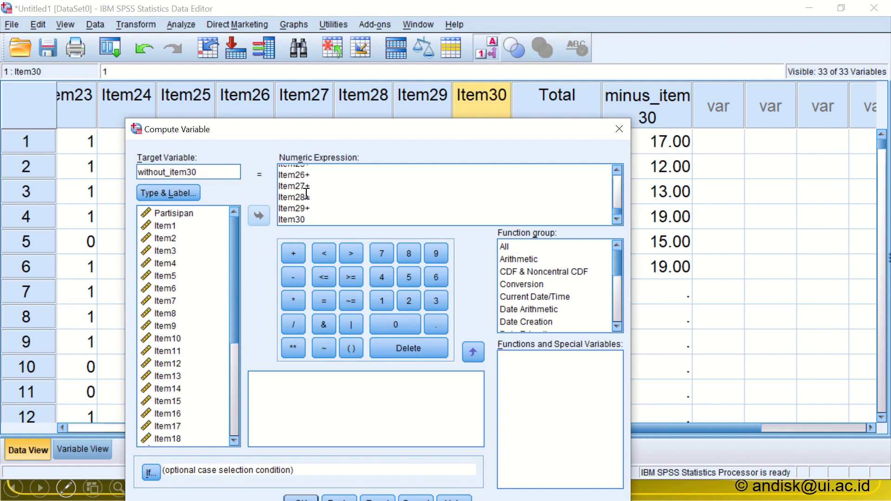
- Replace the numeric expression with Total - Item30 and run the computation of without_item30
click(336, 203)
key(ctrl+a)
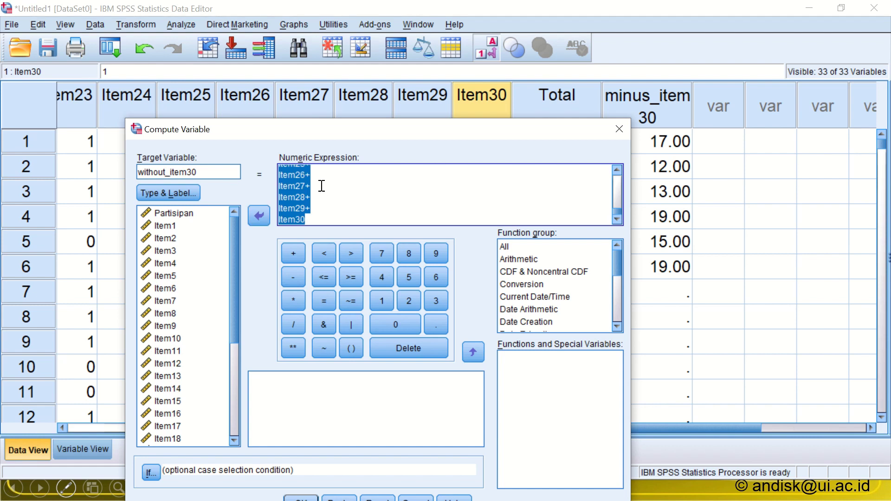
key(Delete)
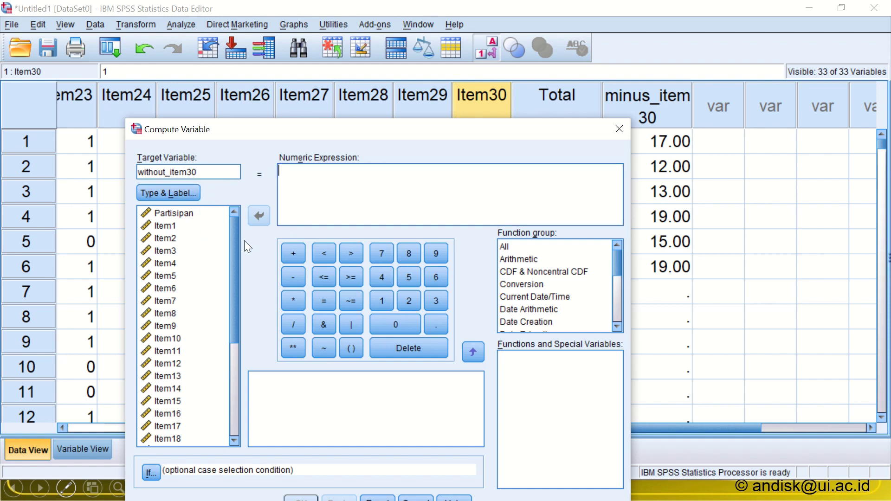
scroll(230, 244, down, 5)
click(171, 427)
click(251, 221)
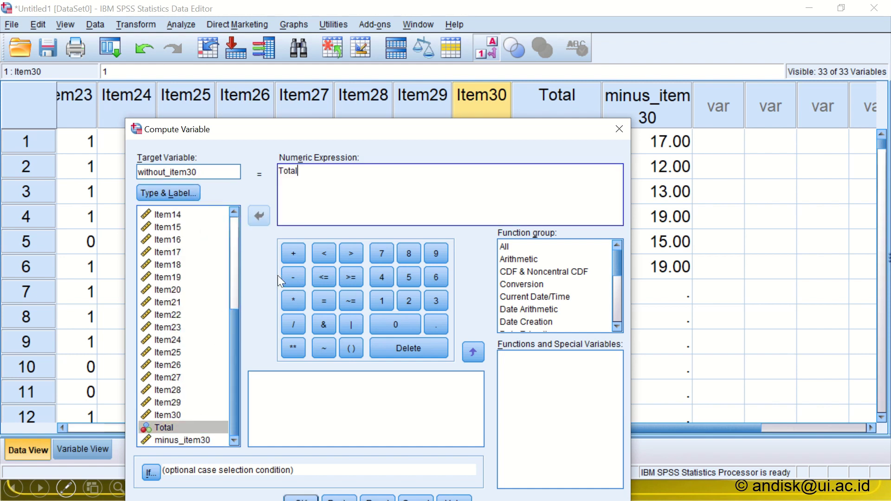
click(293, 277)
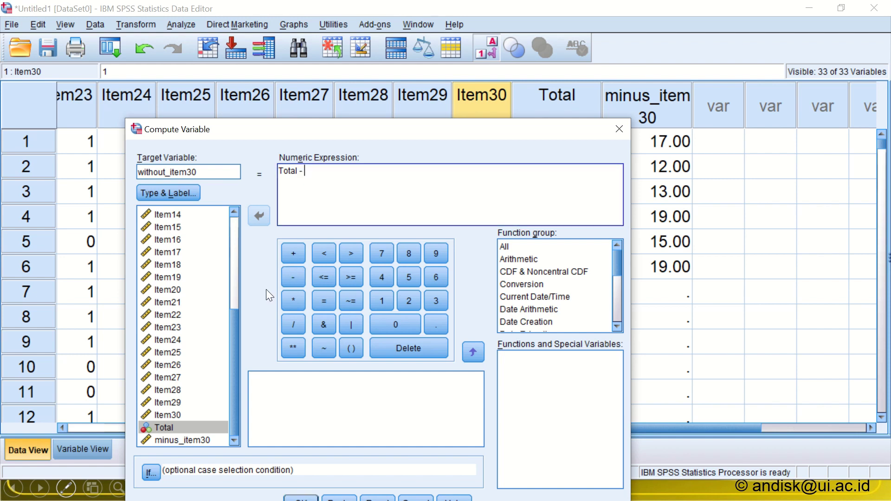
click(174, 415)
click(259, 216)
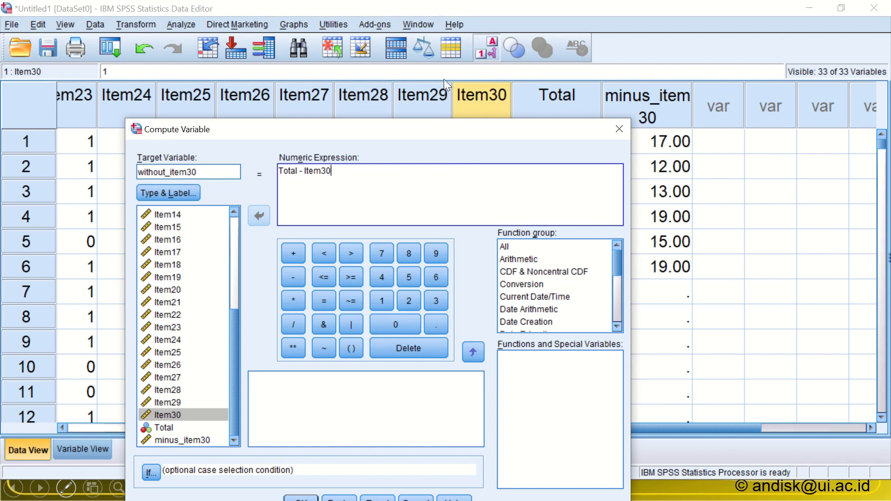
drag(445, 115, 441, 45)
click(308, 426)
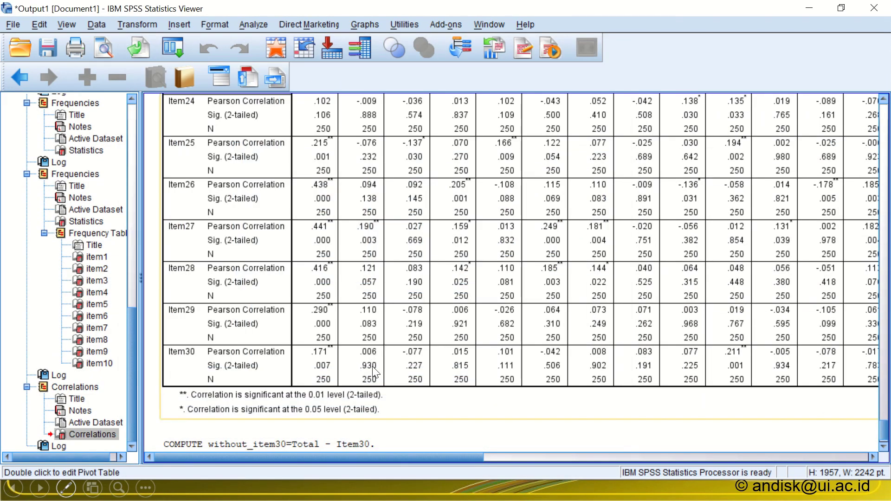
- Return to the SPSS data set and compare the computed without_item30 scores with minus_item30 and Total across the cases
key(alt+Tab)
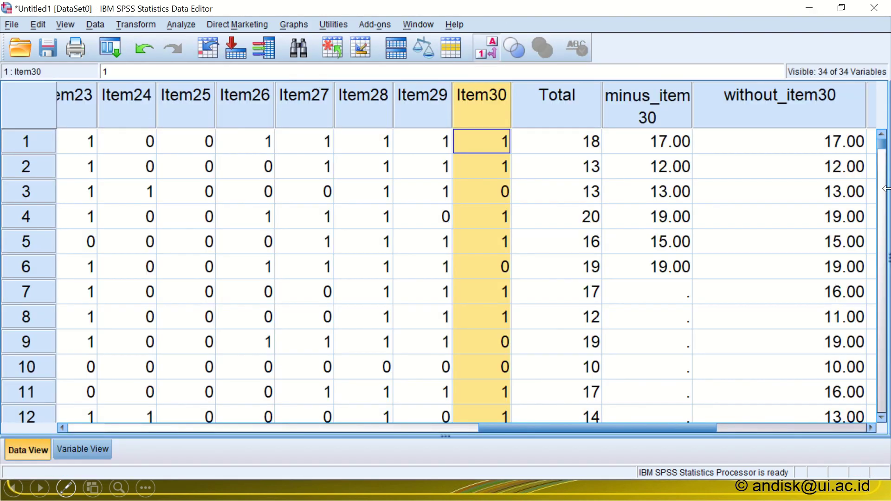
click(784, 151)
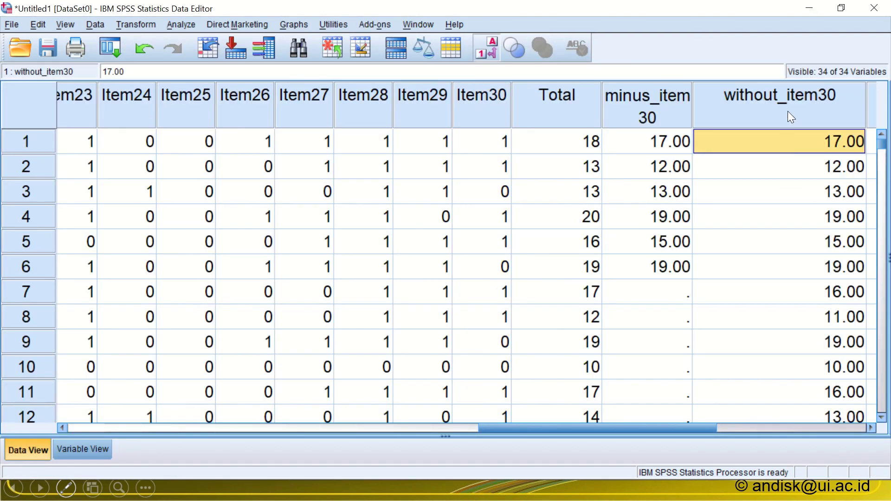
click(688, 199)
scroll(724, 234, down, 5)
scroll(728, 239, down, 20)
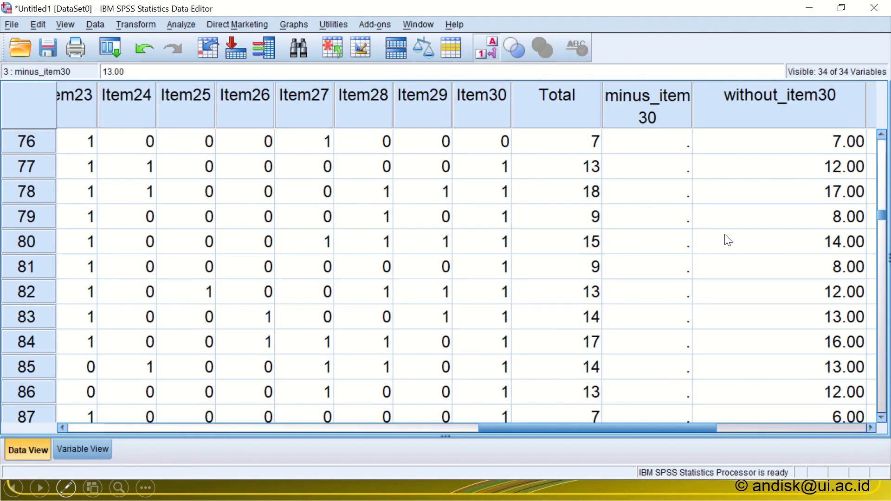
scroll(728, 231, down, 10)
scroll(722, 221, up, 20)
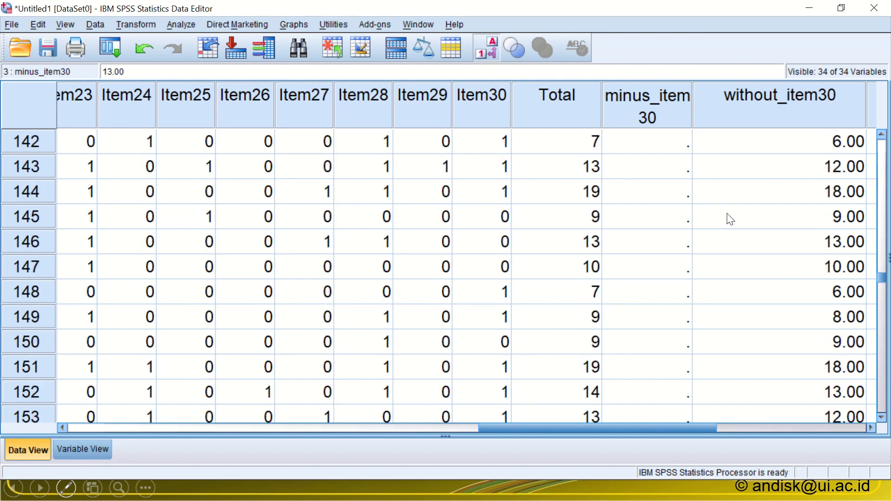
scroll(747, 237, up, 20)
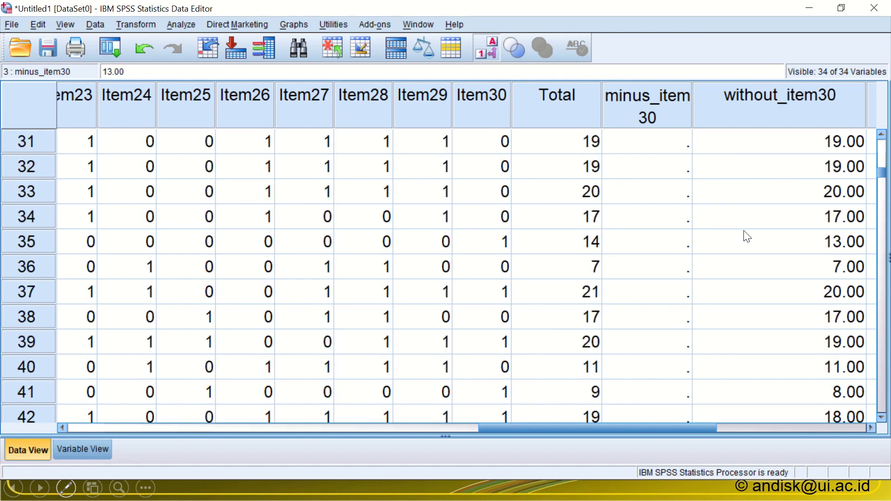
scroll(753, 238, down, 4)
scroll(752, 236, up, 5)
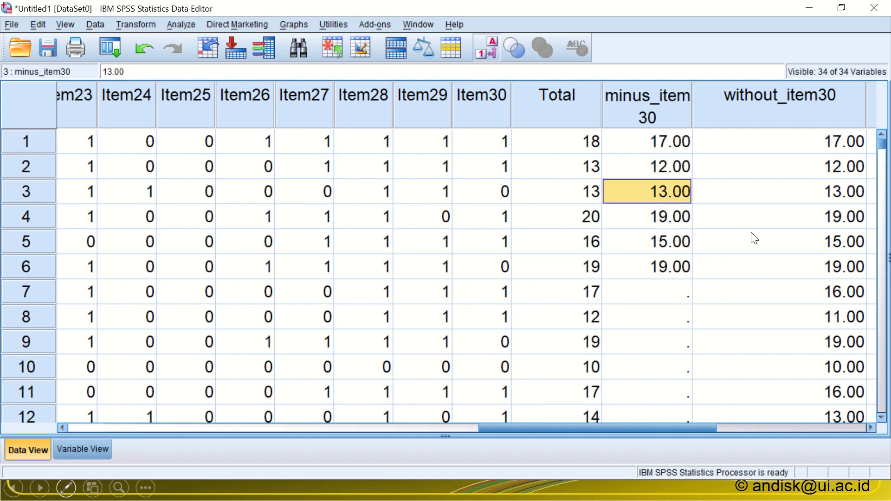
- Delete the manually filled minus_item30 variable from the data set
click(635, 111)
right_click(637, 104)
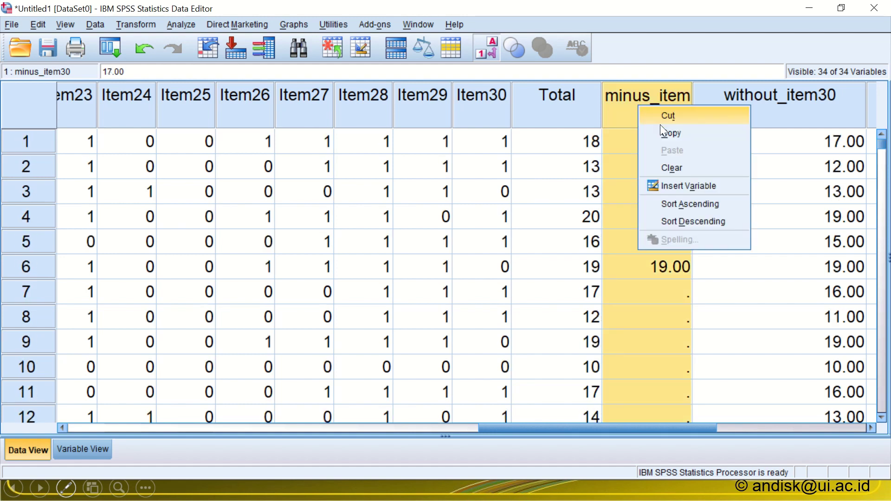
click(669, 167)
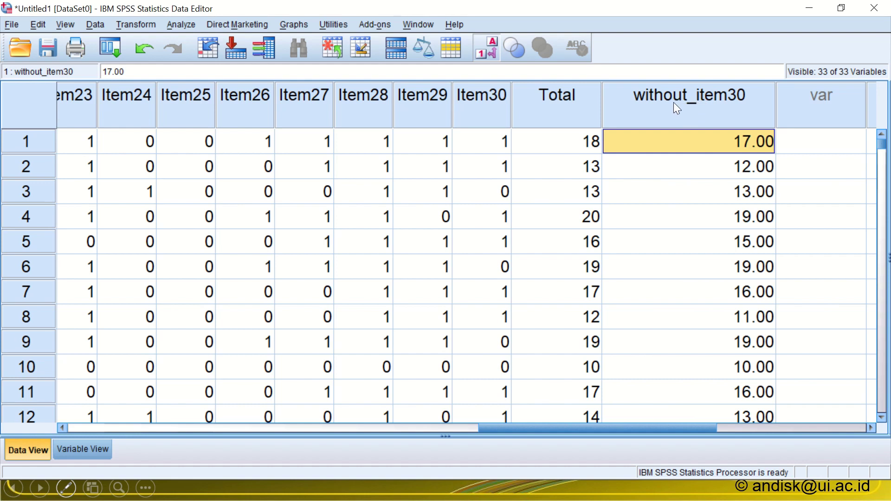
- Open the Bivariate Correlations analysis and reset its previous variable selection
click(699, 107)
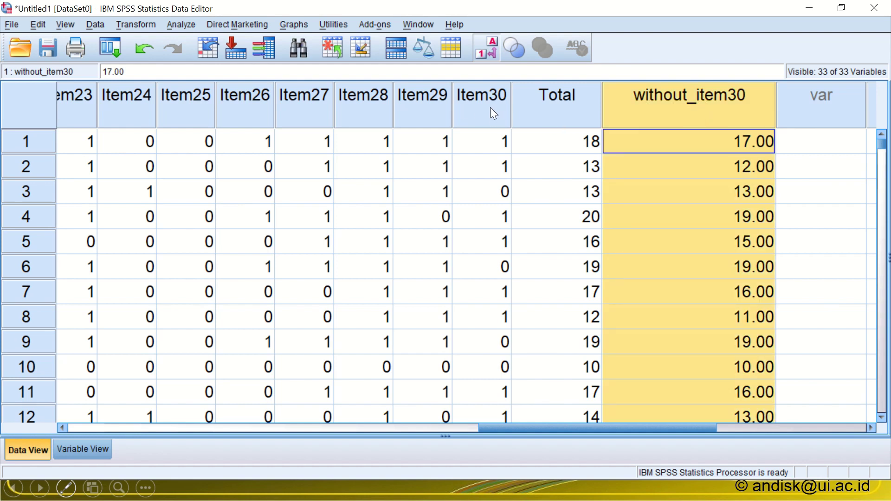
click(490, 107)
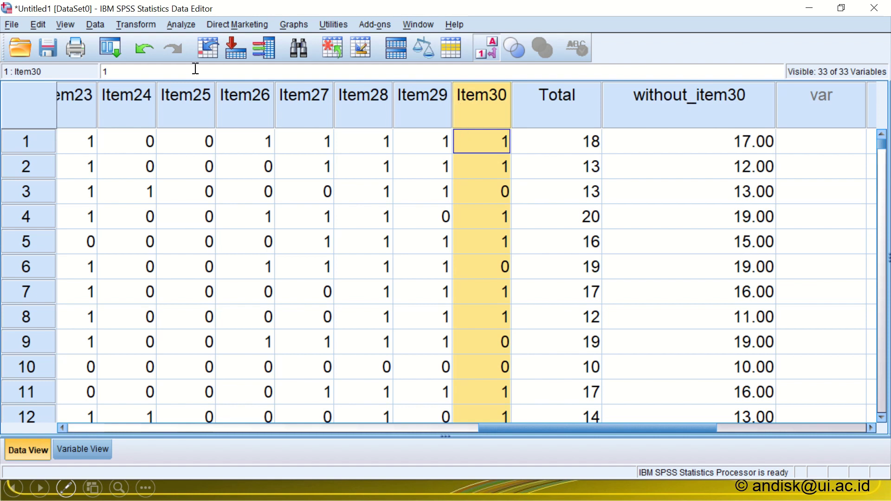
click(188, 24)
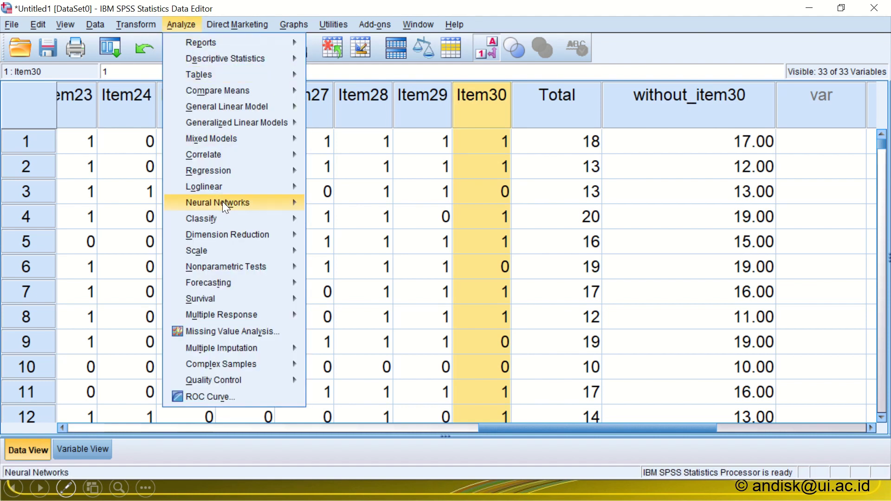
mouse_move(222, 267)
mouse_move(233, 153)
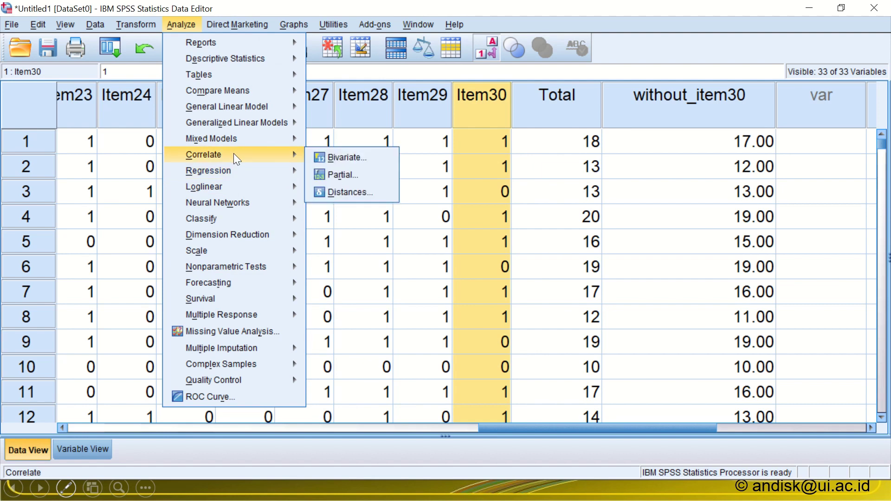
click(351, 157)
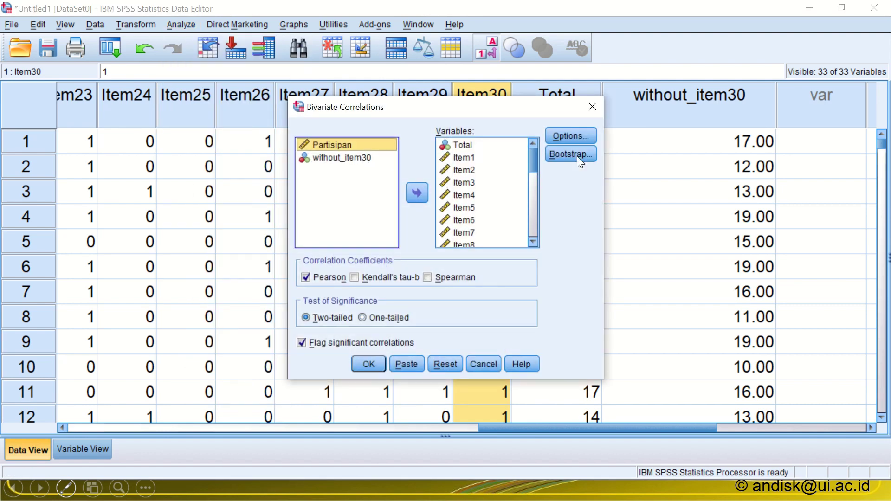
click(443, 364)
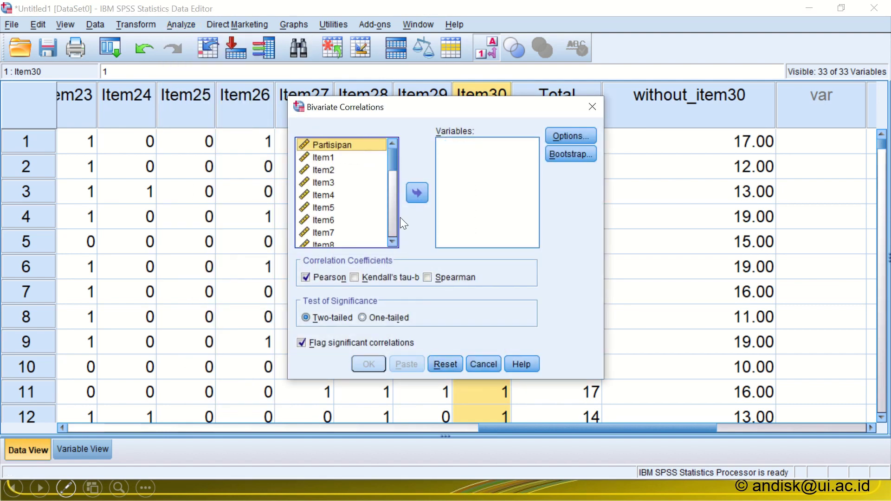
- Run a two-tailed Pearson correlation between without_item30 and Item30
drag(389, 157, 356, 262)
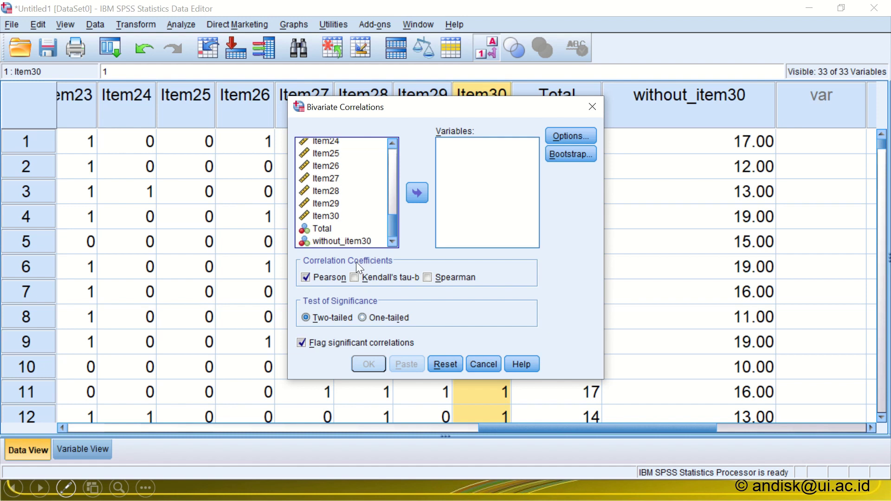
click(338, 242)
click(419, 194)
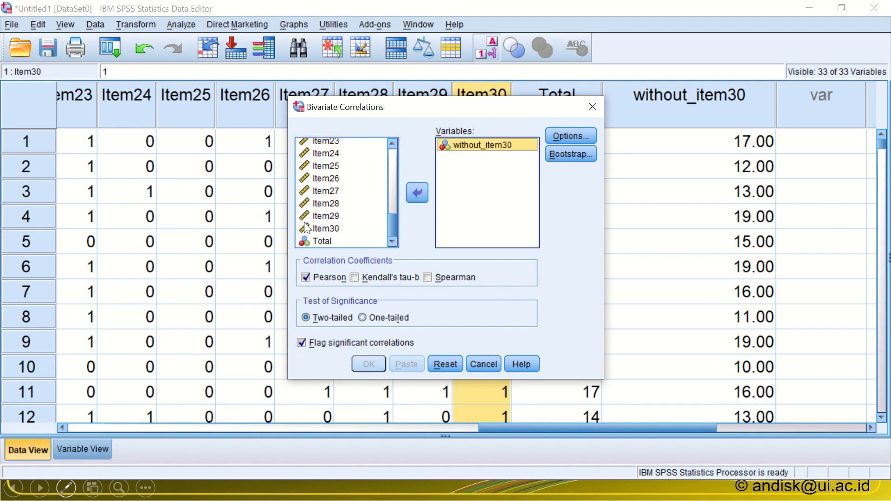
click(320, 229)
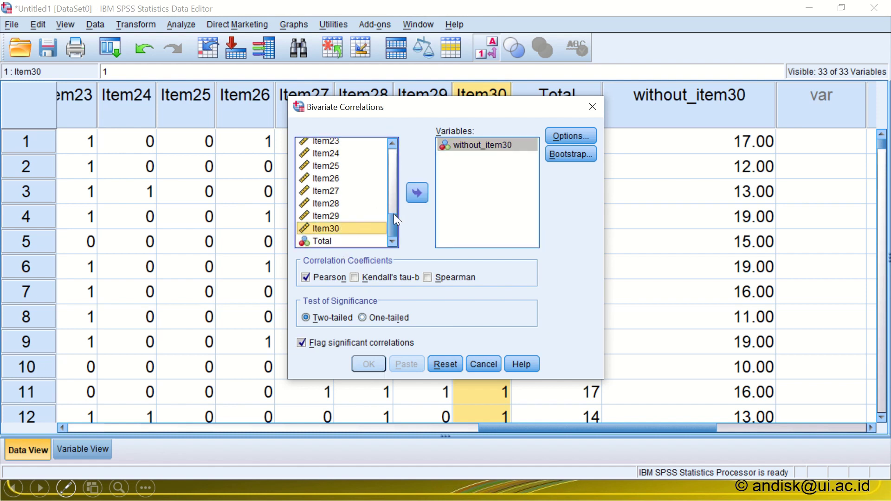
click(419, 194)
click(367, 363)
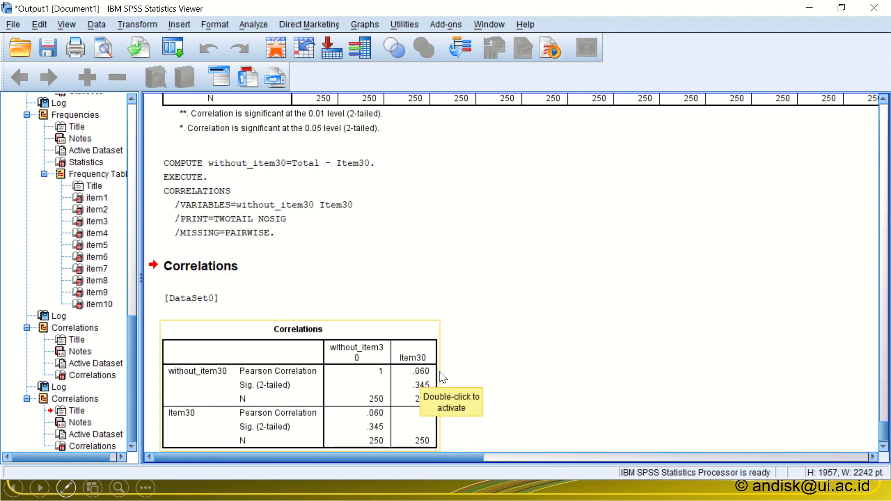
- Switch to the Excel item-analysis table and enter 0.060 as the r IC value for item 30 in cell H32
key(alt+Tab)
key(alt+Tab)
key(Tab)
key(Tab)
scroll(470, 352, down, 4)
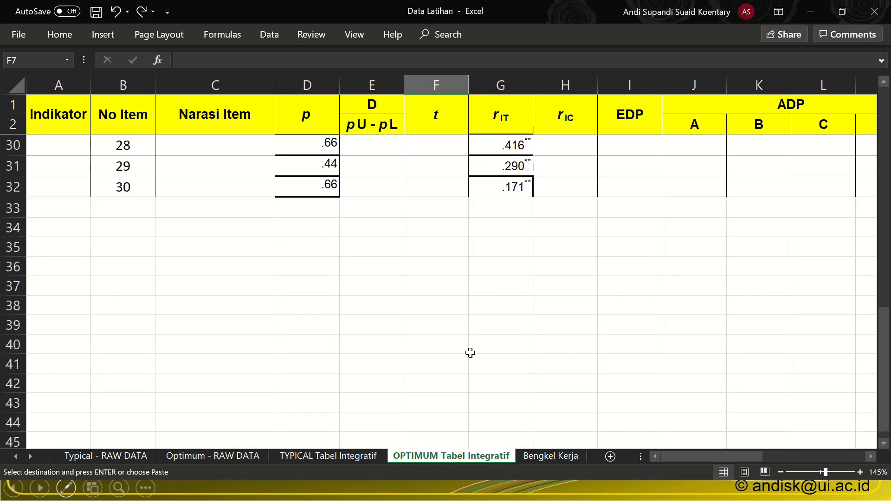
scroll(541, 318, up, 1)
click(570, 243)
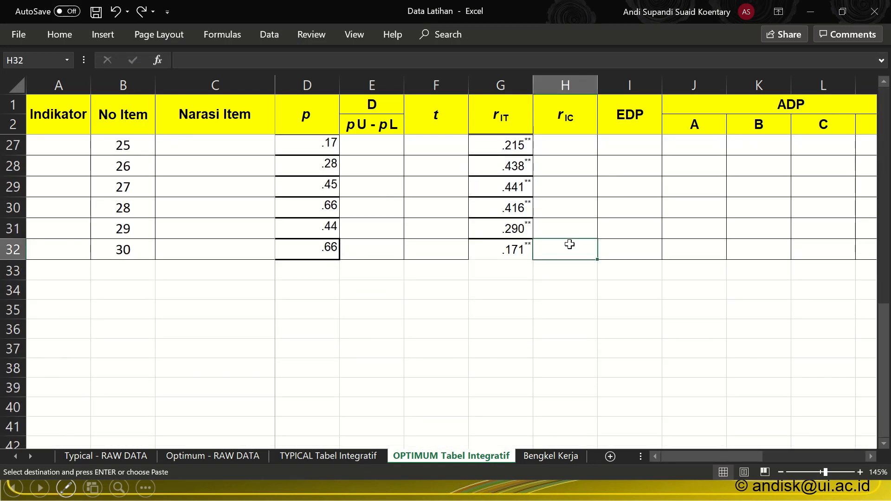
text(0.0)
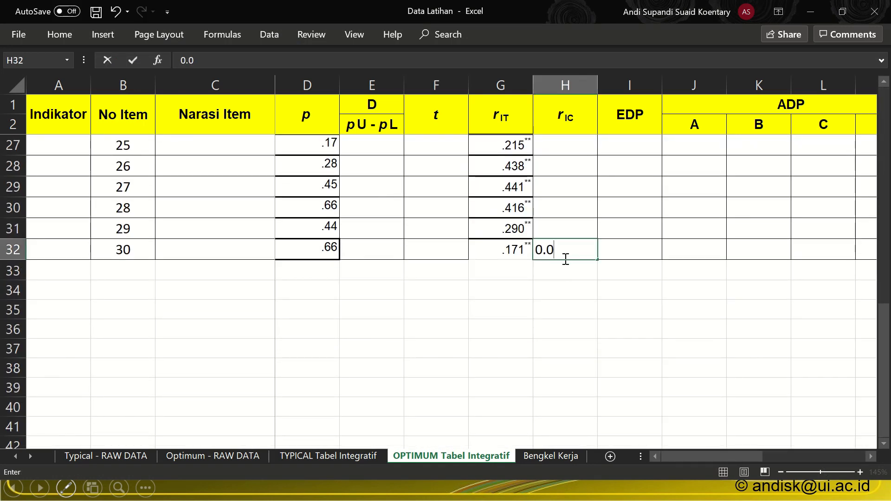
text(60)
click(537, 288)
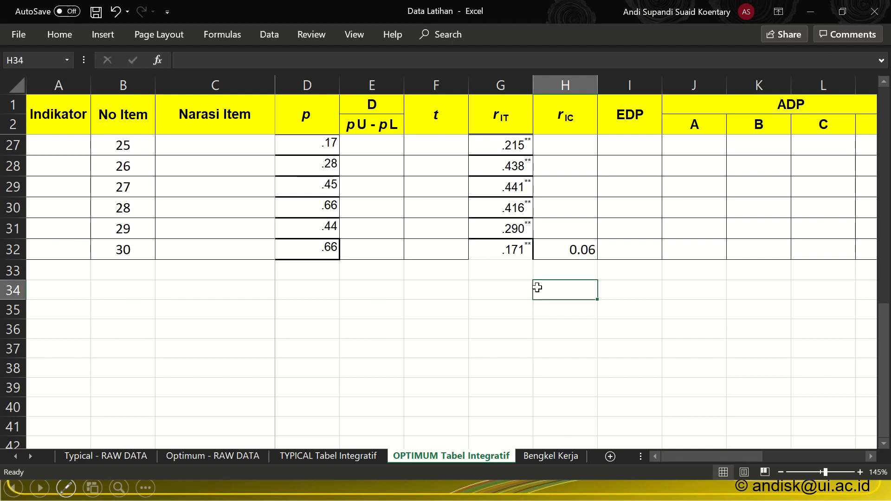
- Compare the r IT and r IC values of item 30, then switch back to the SPSS data set
click(505, 255)
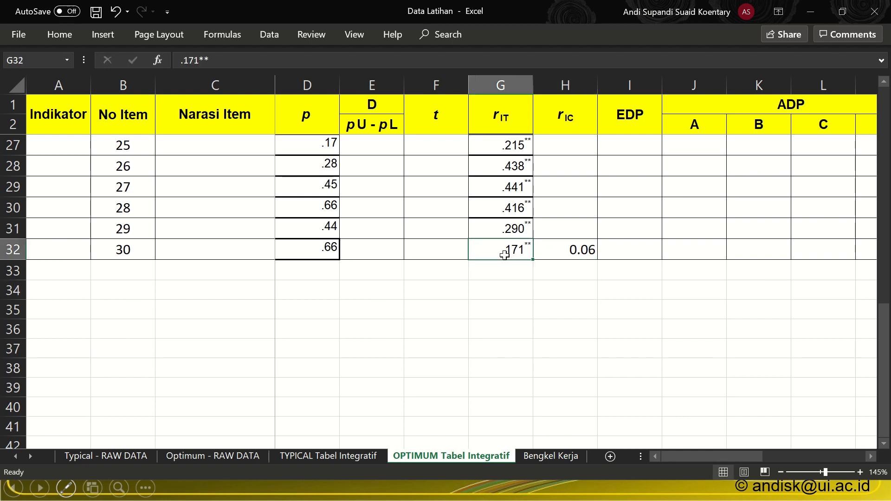
click(581, 255)
key(alt+Tab)
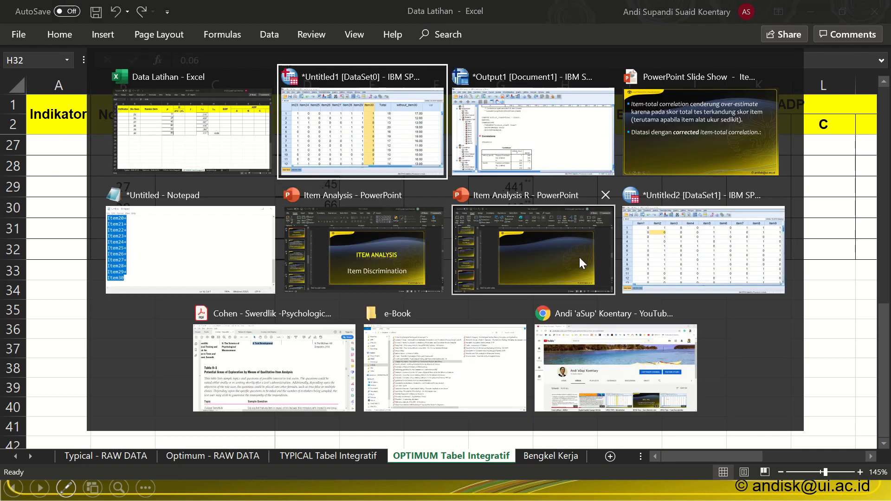
scroll(481, 149, down, 2)
scroll(481, 150, up, 2)
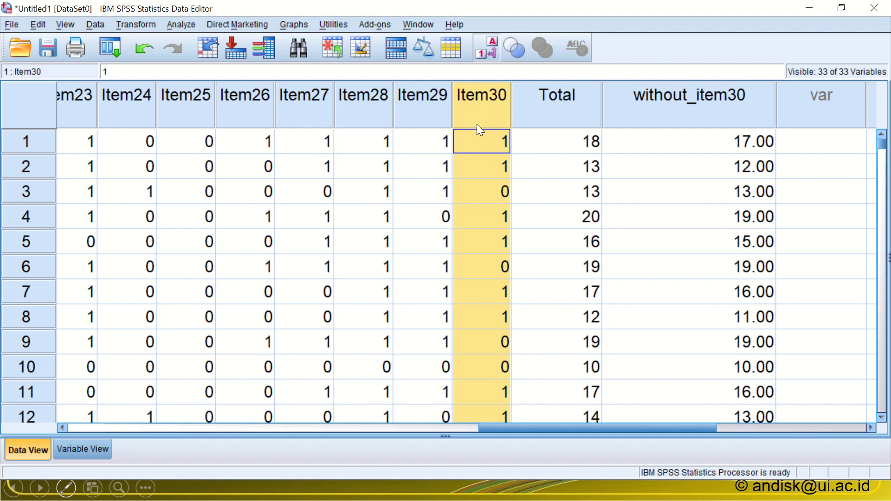
- Switch to the Excel item-analysis table, review the empty r IC cells for items 1 to 29, then return to the SPSS data set
key(alt+Tab)
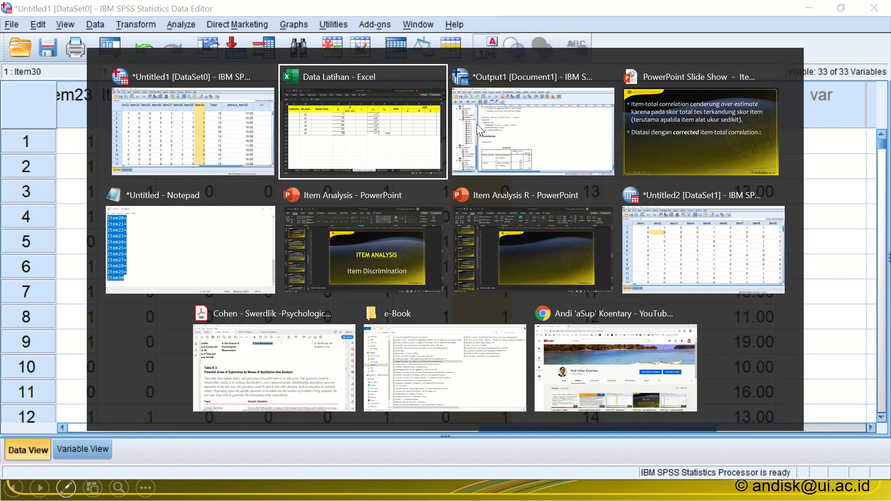
drag(570, 232, 552, 139)
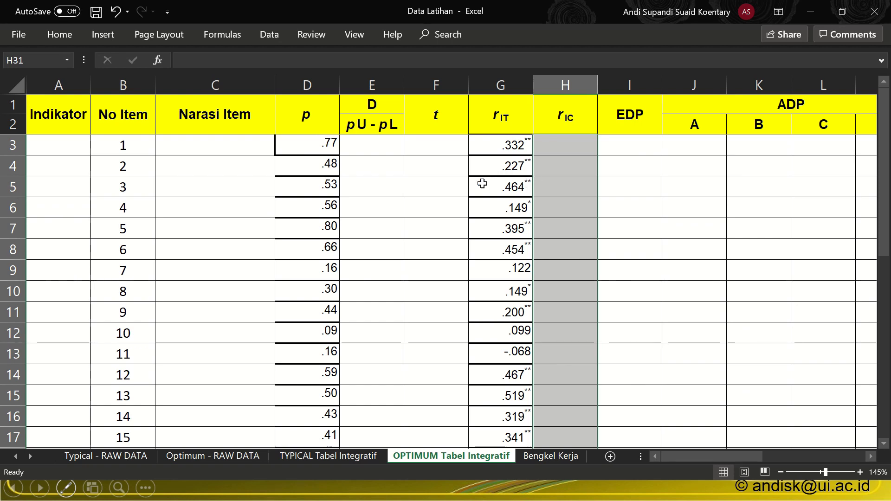
key(alt+Tab)
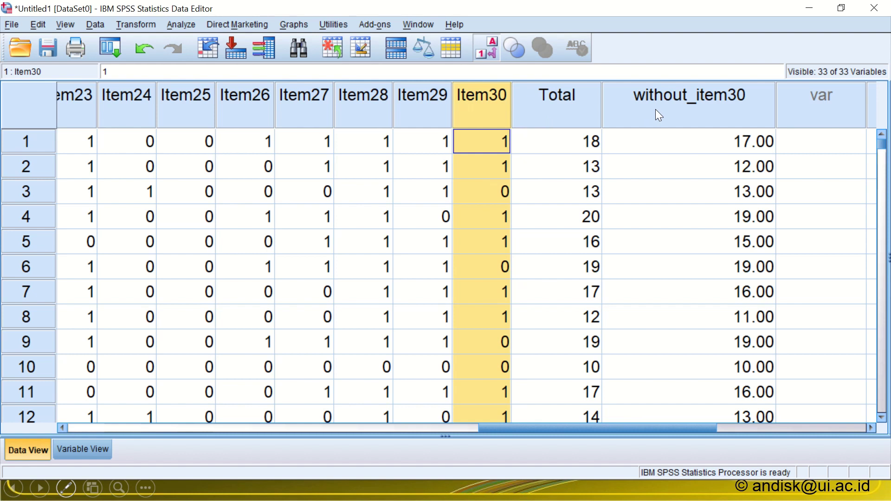
- Set up a Reliability Analysis with Item1 to Item30 as the items, leaving out Partisipan, Total and without_item30
click(186, 24)
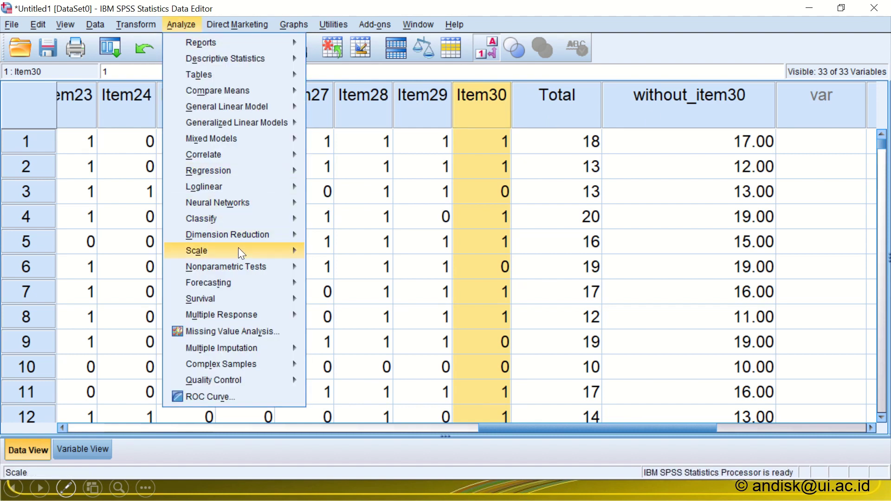
mouse_move(238, 249)
click(323, 251)
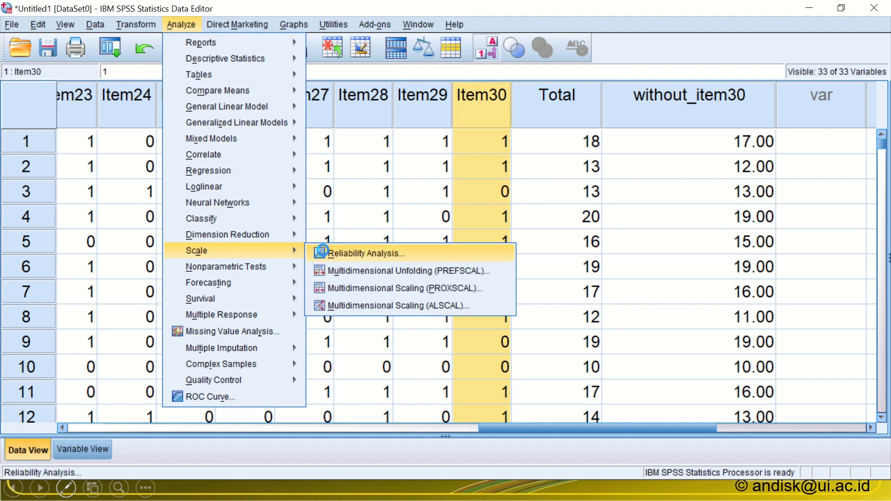
click(306, 200)
key(ctrl+a)
click(414, 222)
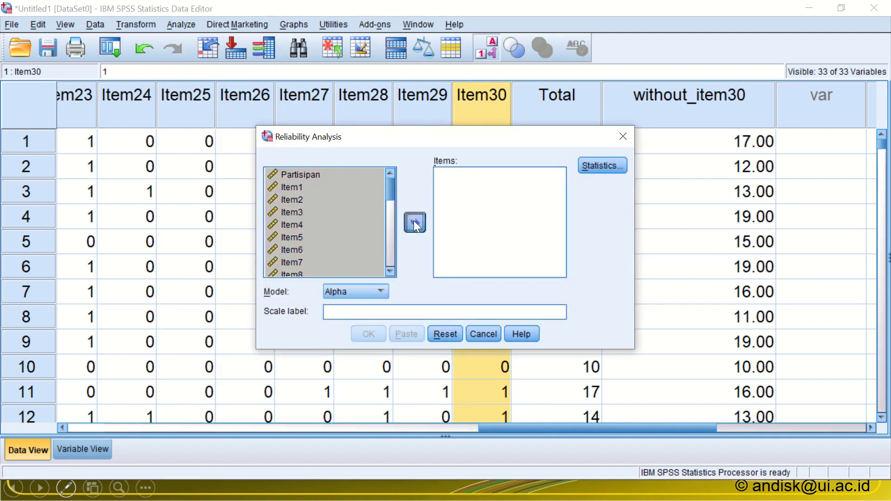
click(474, 175)
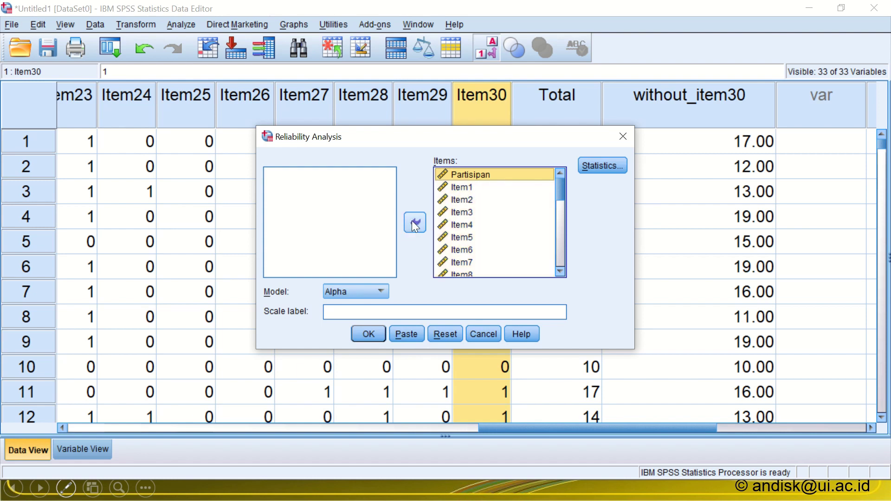
click(410, 223)
drag(561, 186, 547, 266)
click(473, 260)
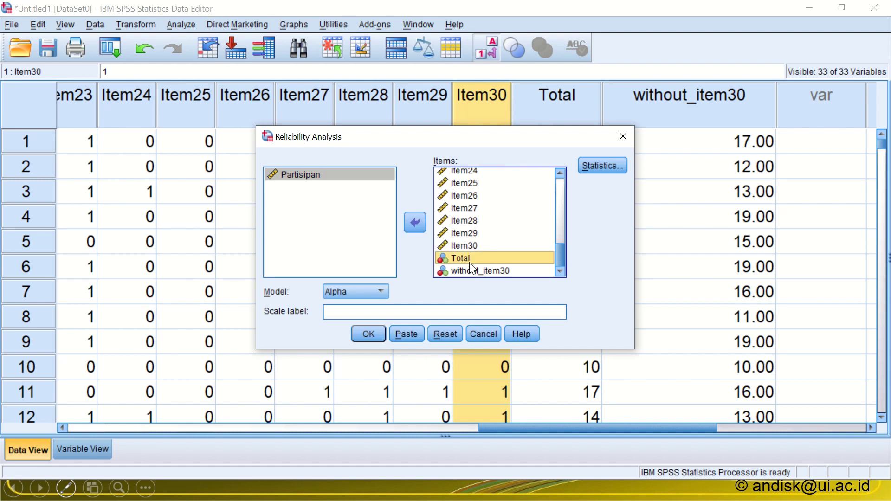
shift+click(452, 272)
click(416, 224)
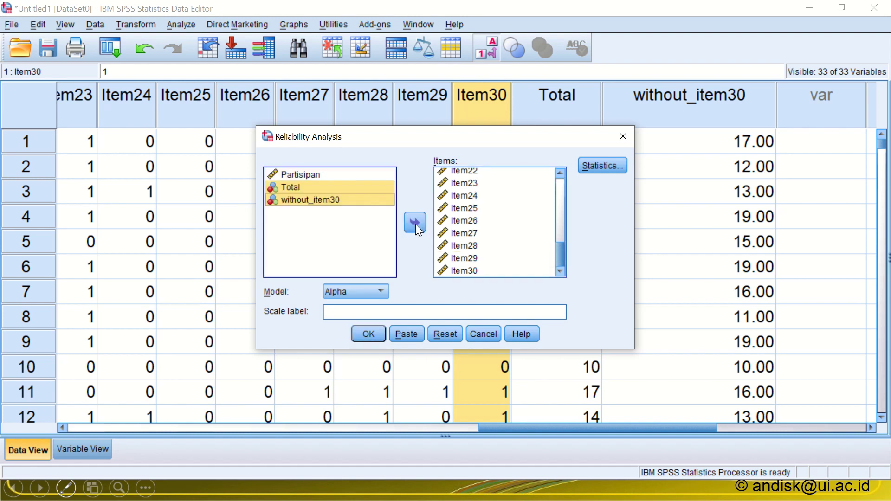
- Request the Scale and Scale if item deleted descriptives and run the reliability analysis with the Alpha model
click(597, 166)
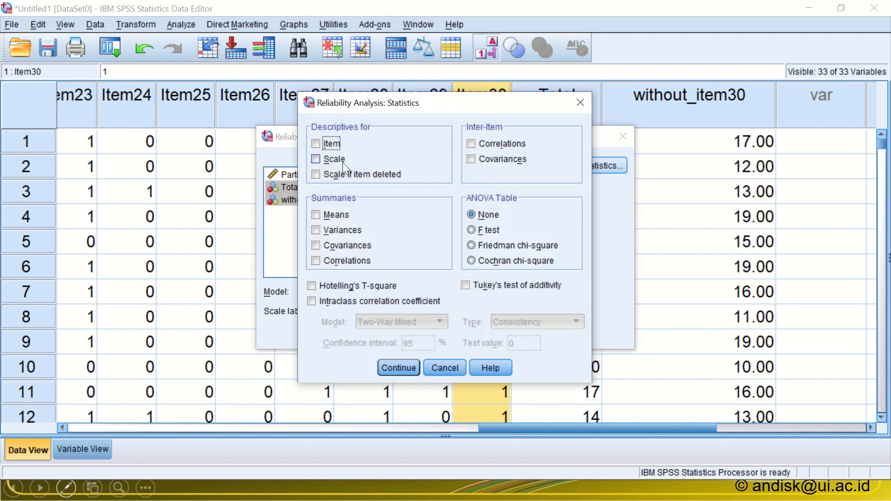
click(333, 177)
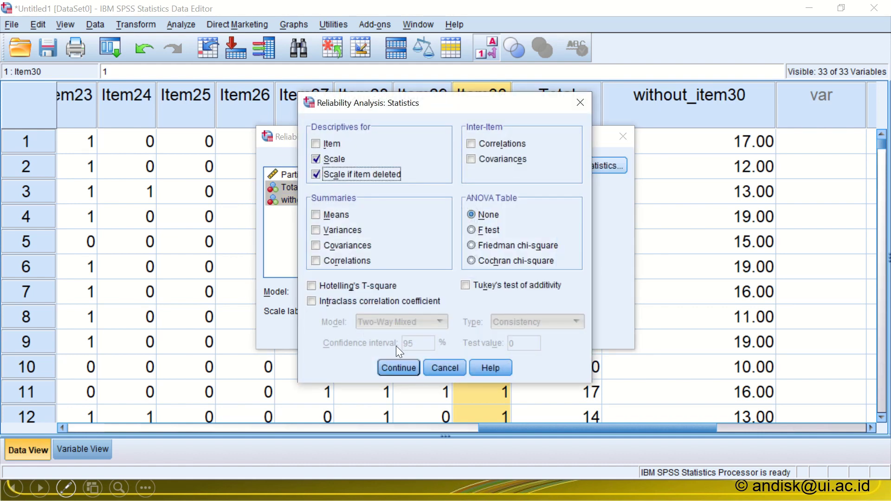
click(395, 371)
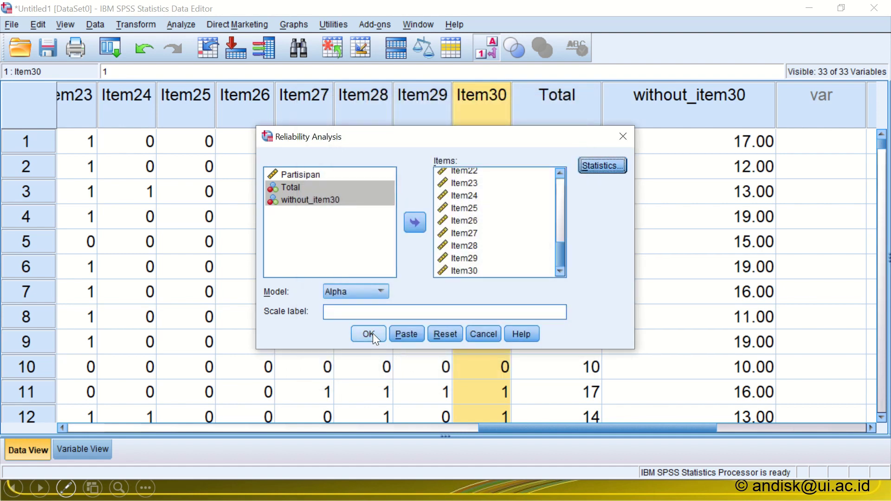
click(373, 333)
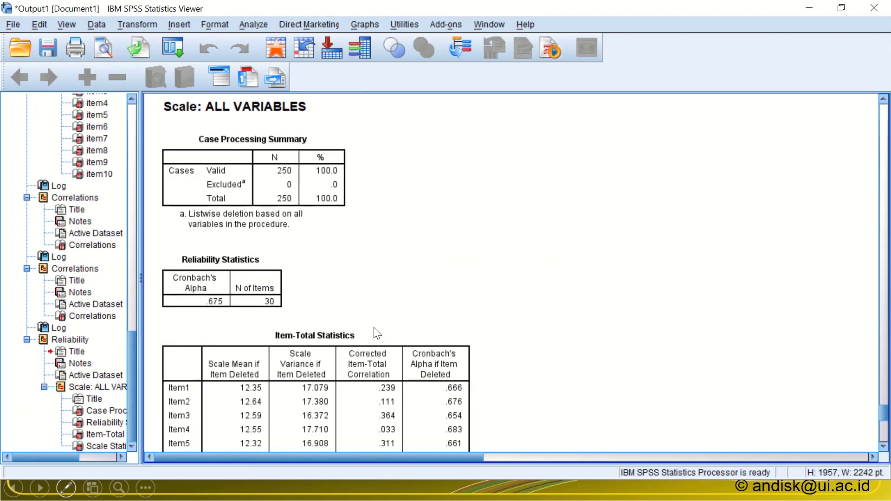
- Compare item 30's corrected item-total correlation in the Item-Total Statistics table with its r IC value in the Excel table
scroll(409, 320, down, 3)
click(438, 298)
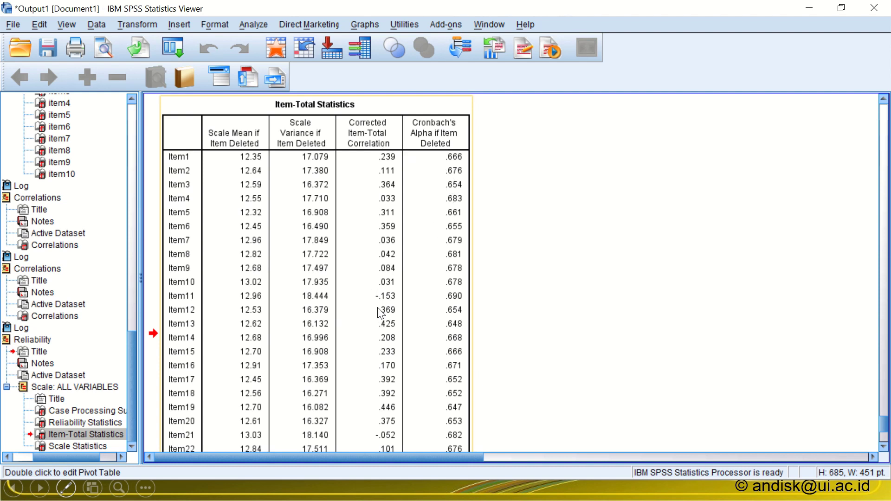
scroll(379, 314, down, 3)
scroll(351, 316, down, 7)
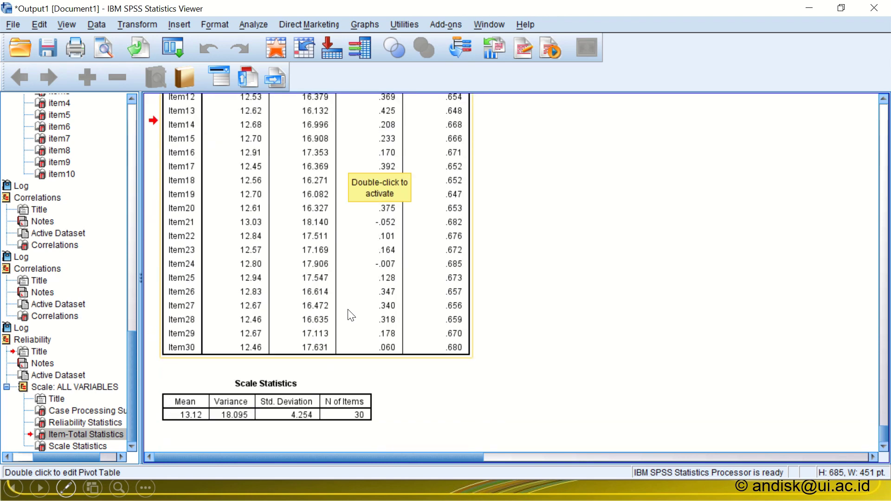
key(alt+Tab)
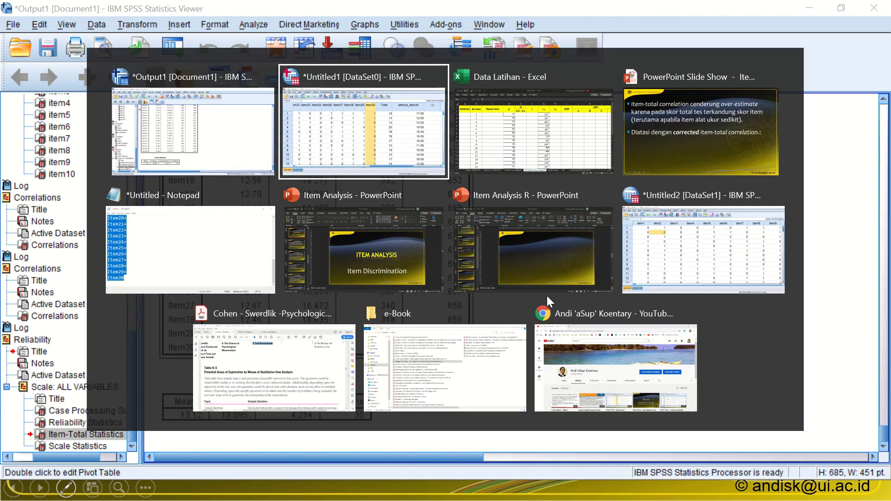
key(alt+Tab)
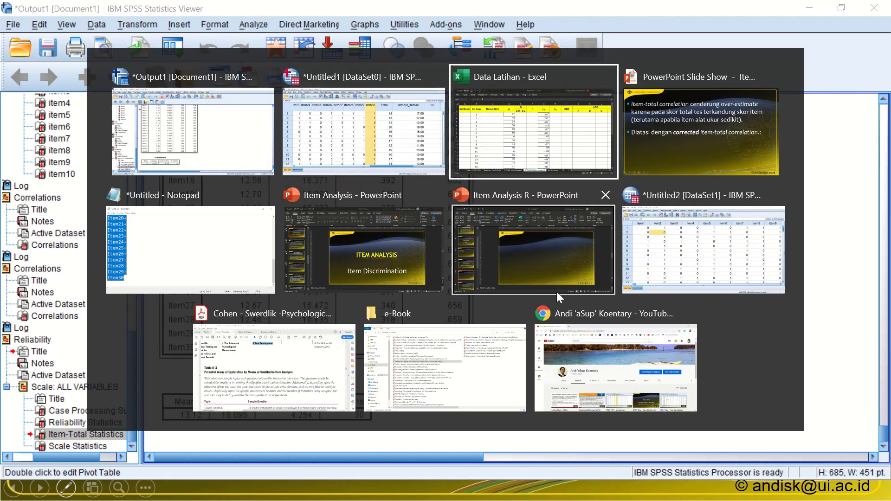
scroll(559, 297, down, 7)
click(563, 312)
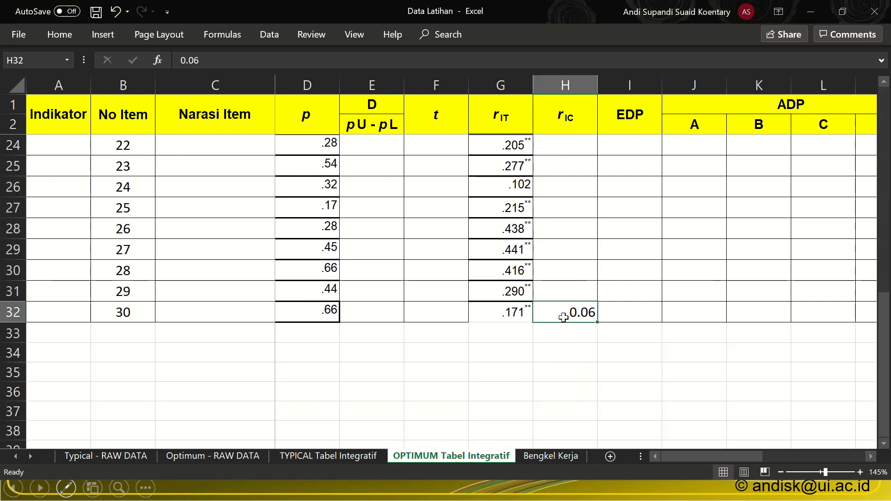
- Return to the SPSS output and copy the Item-Total Statistics table in Excel Worksheet (BIFF) format only
key(alt+Tab)
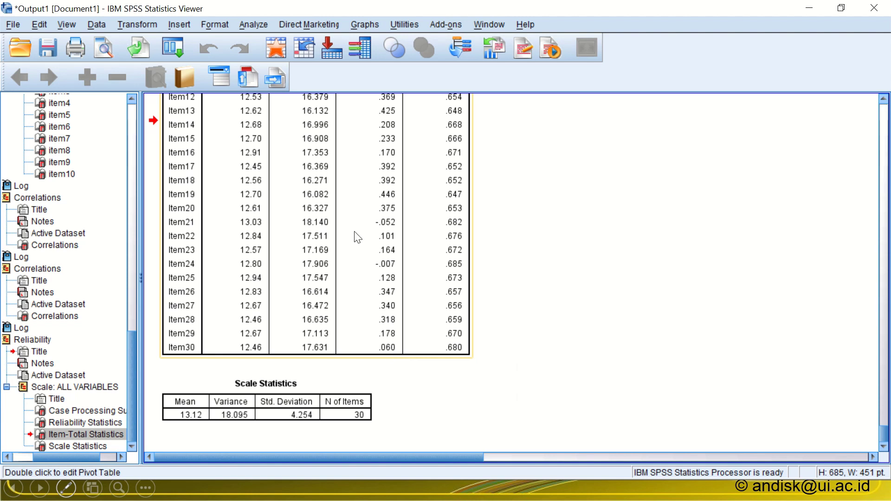
right_click(286, 220)
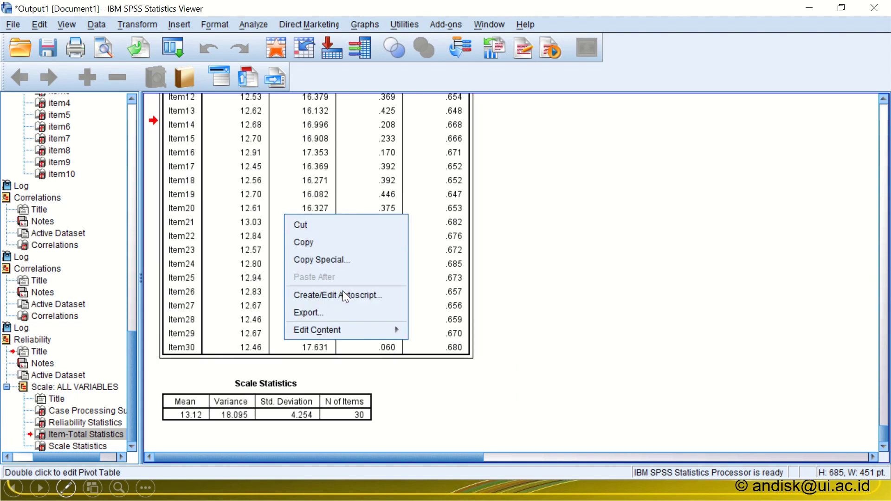
click(356, 261)
click(371, 250)
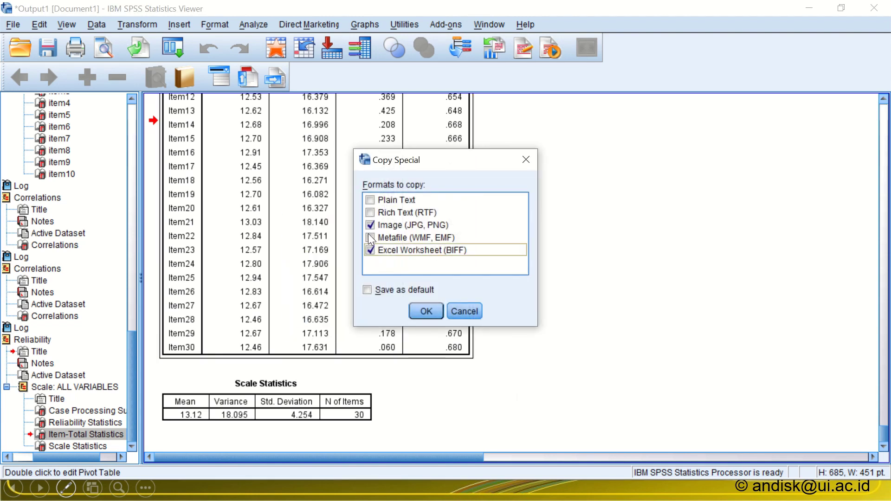
click(369, 226)
click(426, 312)
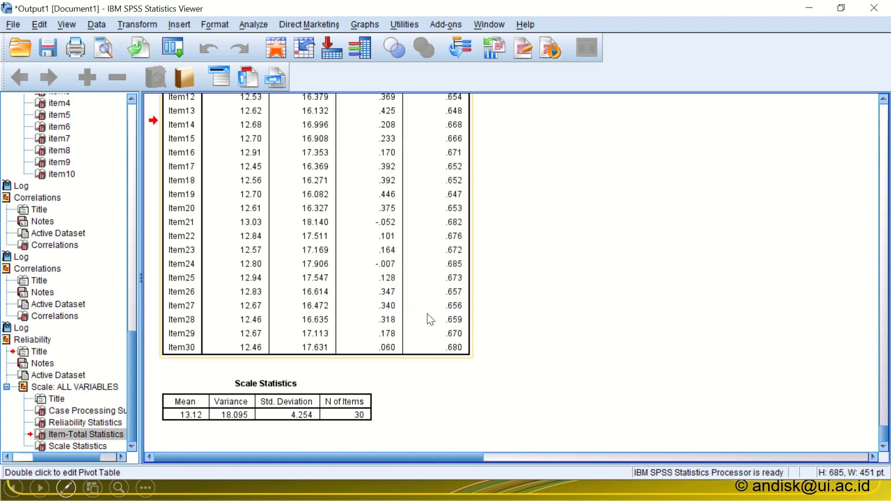
- Switch to Excel and paste the Item-Total Statistics table into the Bengkel Kerja sheet at cell BD4
key(alt+Tab)
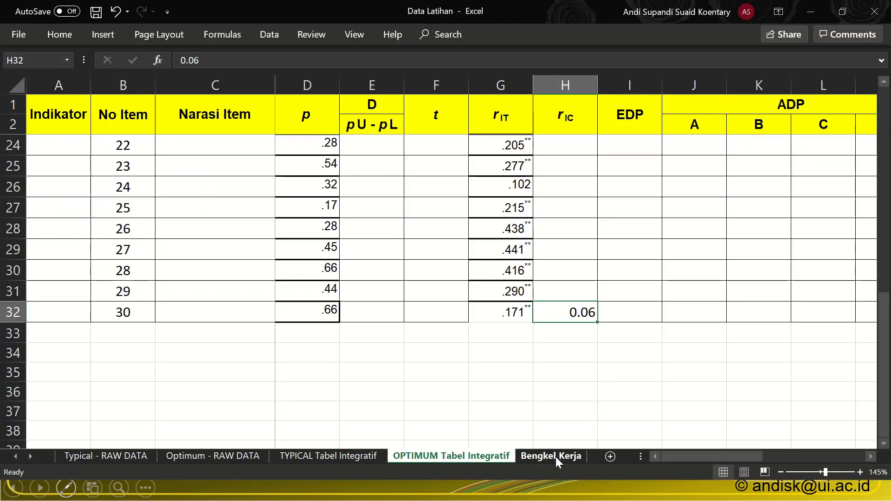
click(553, 457)
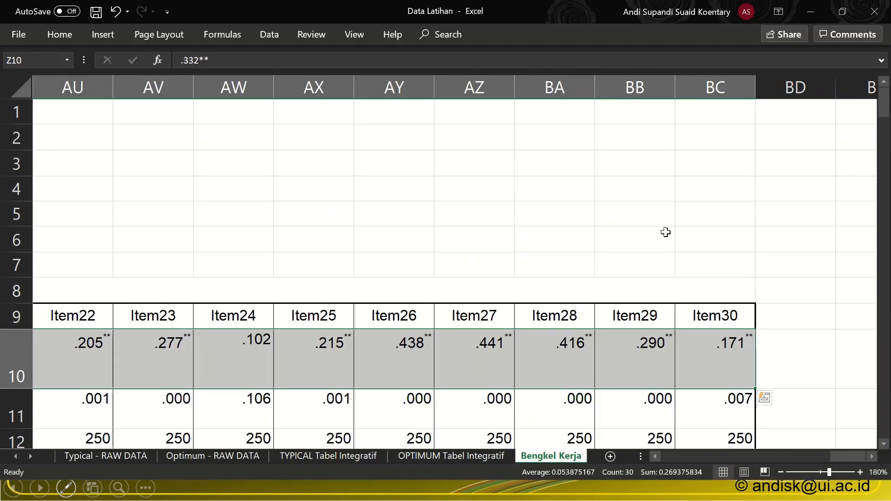
right_click(831, 189)
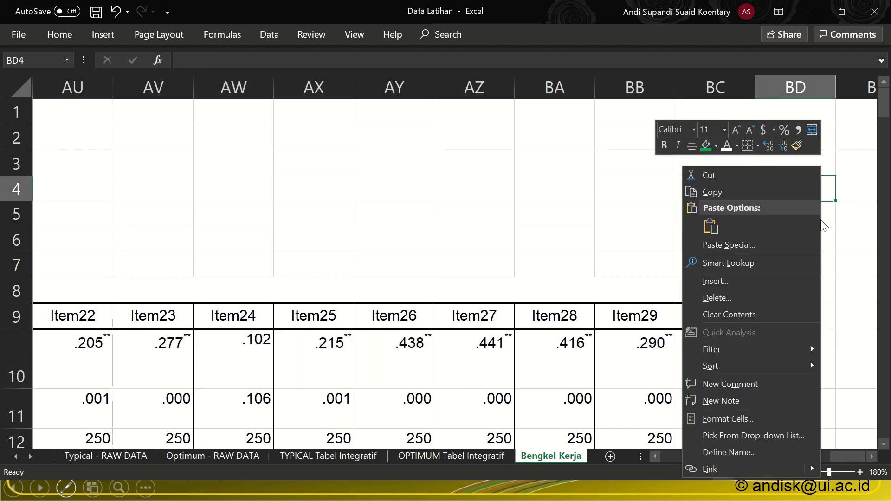
click(708, 228)
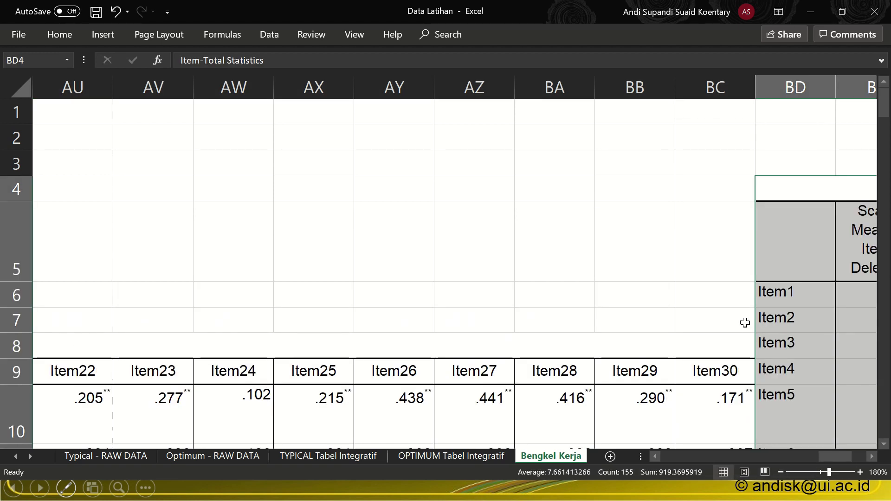
click(871, 456)
click(869, 456)
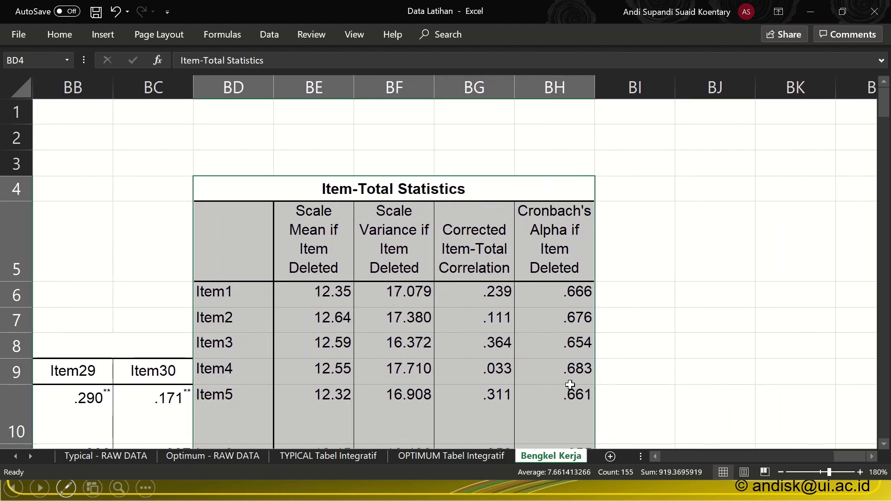
- Copy the Corrected Item-Total Correlation values of Item1 to Item30 from cells BG6:BG35
scroll(523, 378, down, 3)
scroll(525, 380, up, 3)
drag(483, 289, 486, 237)
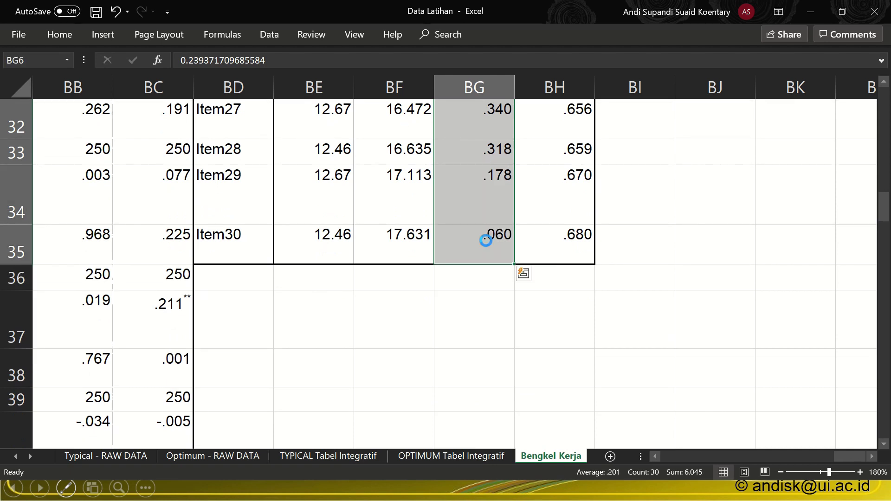
key(ctrl+c)
- Insert a new column before the r IC column in the OPTIMUM Tabel Integratif sheet
click(452, 457)
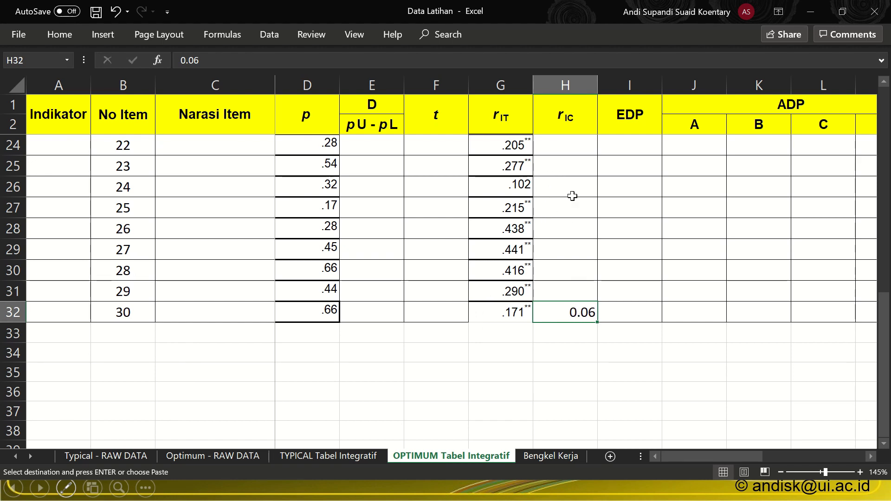
click(563, 139)
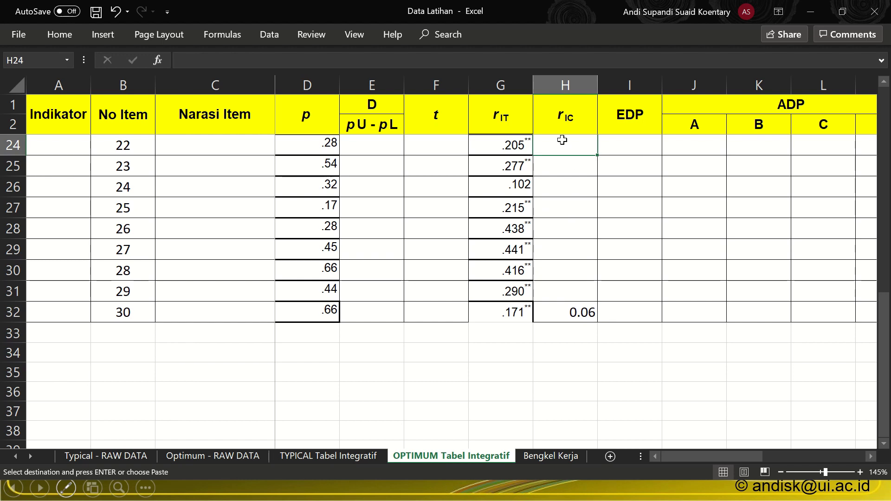
key(alt+i)
key(c)
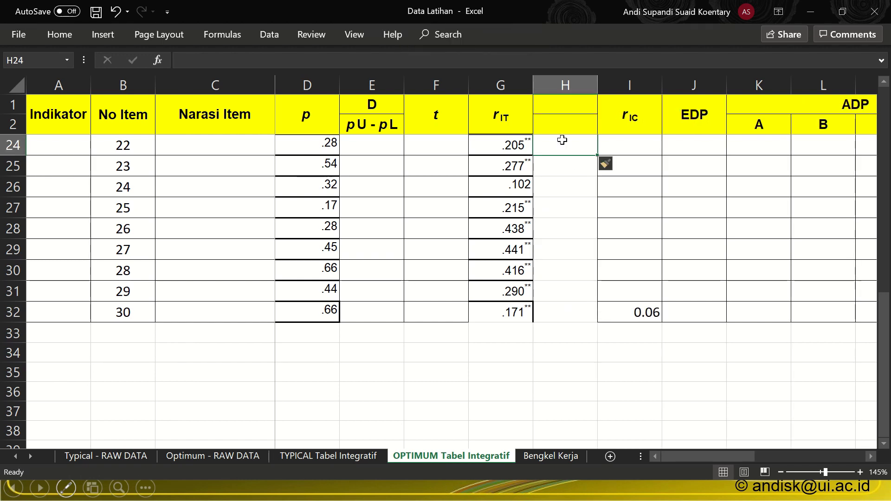
- Copy the r IT header into the new column's header at H1 and prefix it with C, making it Cr IT
click(515, 118)
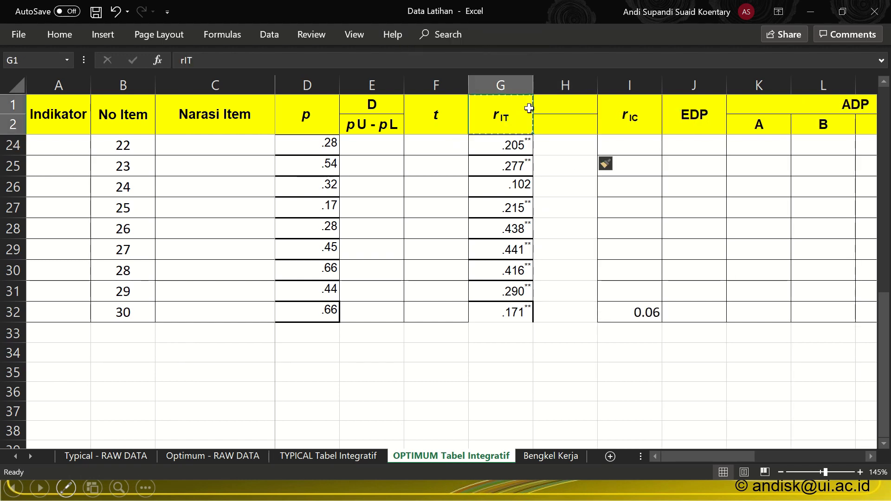
key(ctrl+c)
click(555, 106)
key(ctrl+v)
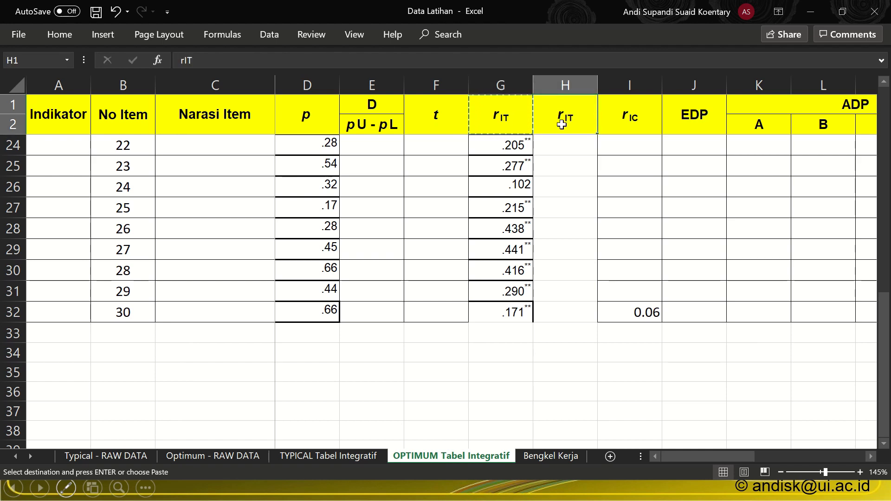
double_click(551, 117)
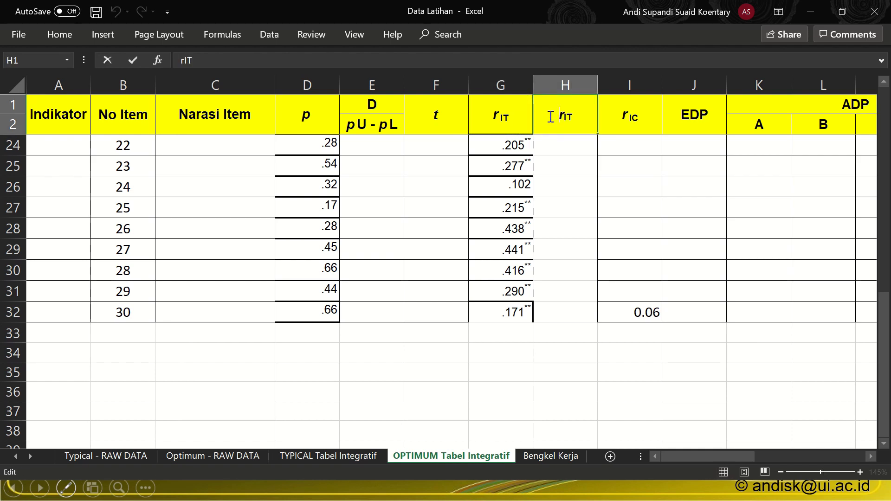
text(C)
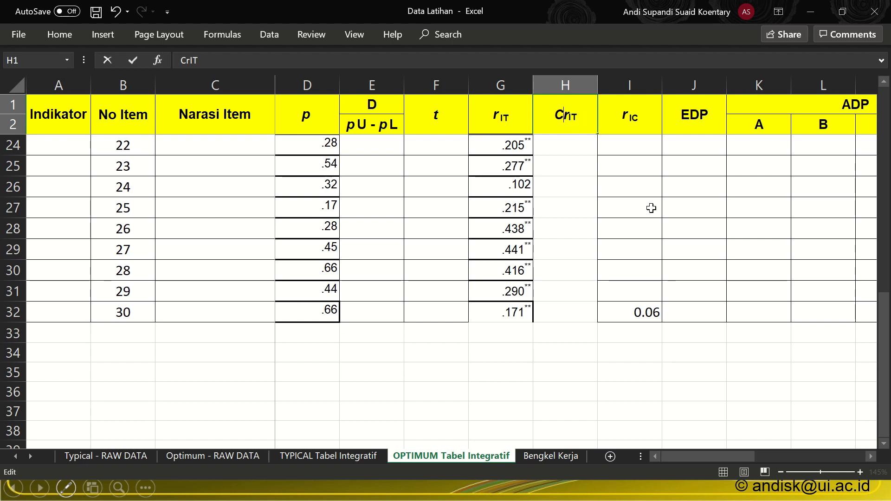
- Clear the stray value from cell I32 in the r IC column
click(639, 312)
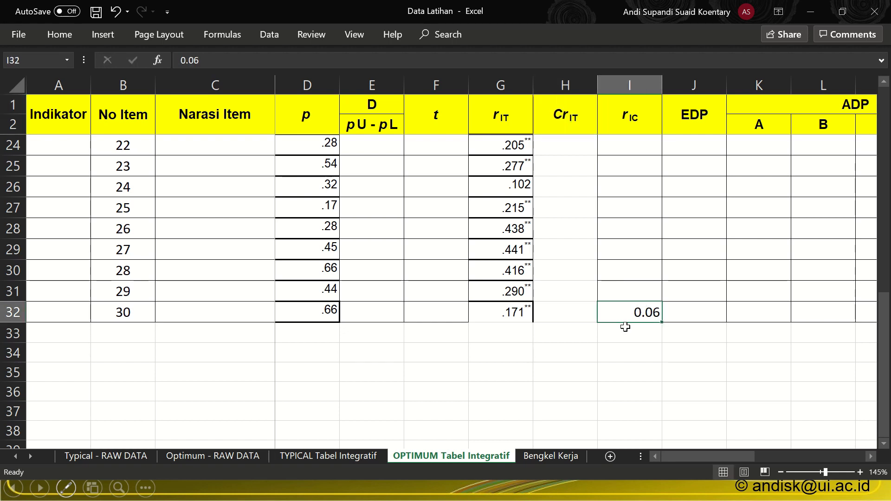
key(alt+Tab)
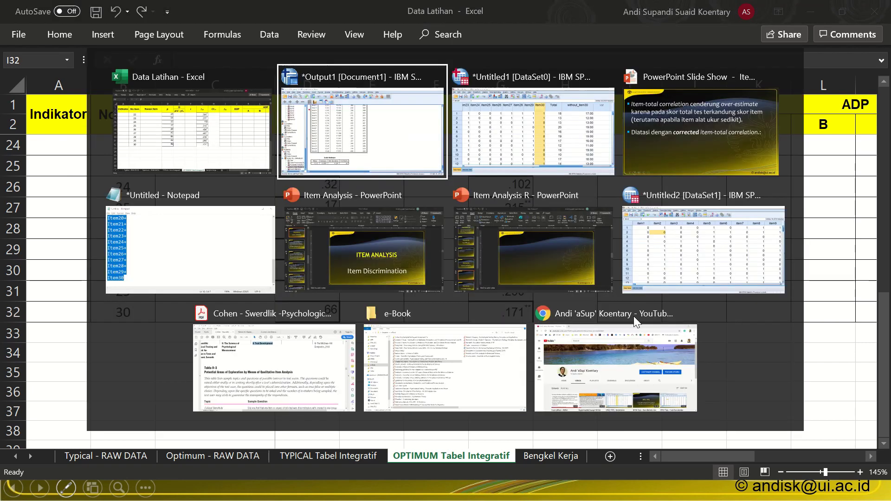
key(Escape)
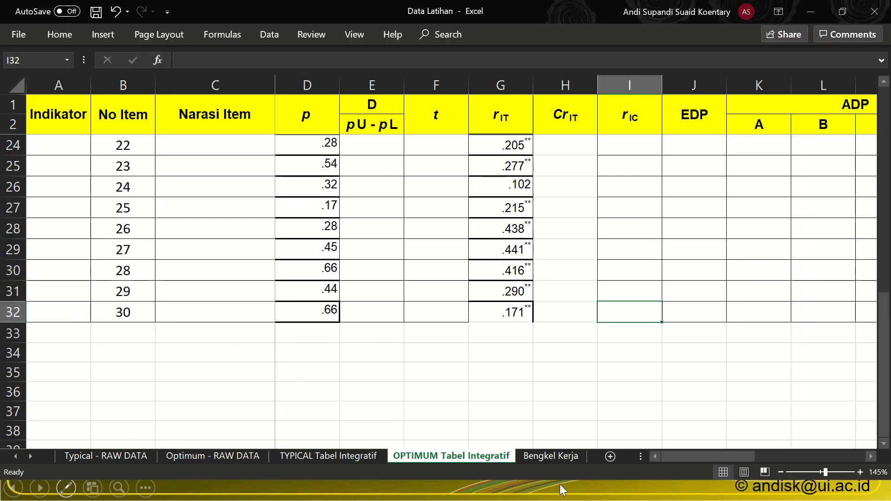
- Copy the Corrected Item-Total Correlation values in BG6:BG35 of the Bengkel Kerja sheet again
click(562, 456)
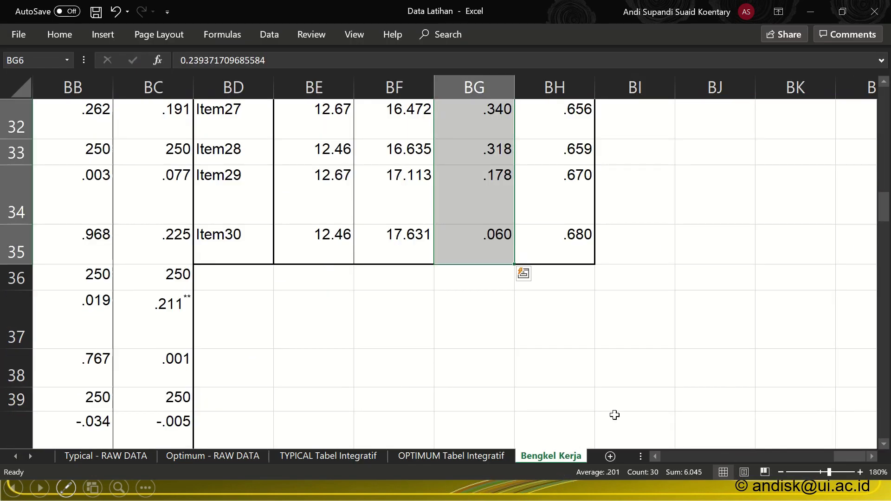
key(ctrl+c)
key(alt+Tab)
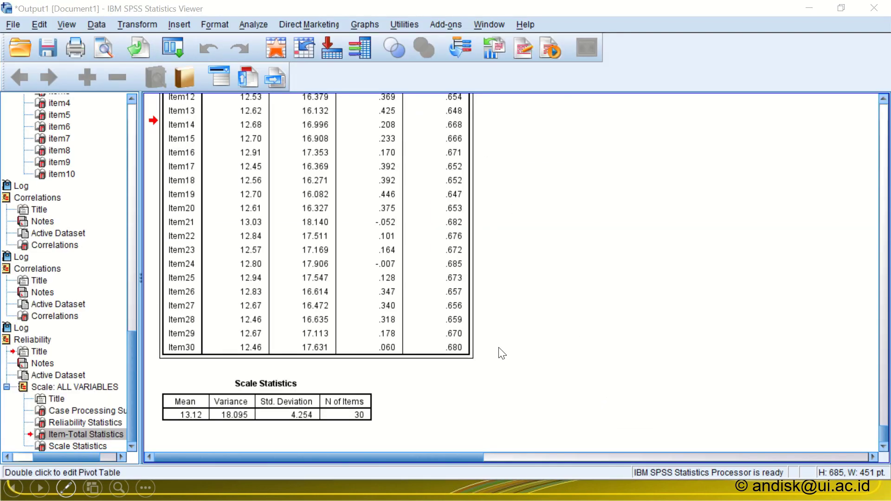
key(alt+Tab)
- Paste the copied correlations into the Cr IT column of the OPTIMUM Tabel Integratif sheet, starting at cell H3
click(465, 456)
scroll(557, 208, up, 7)
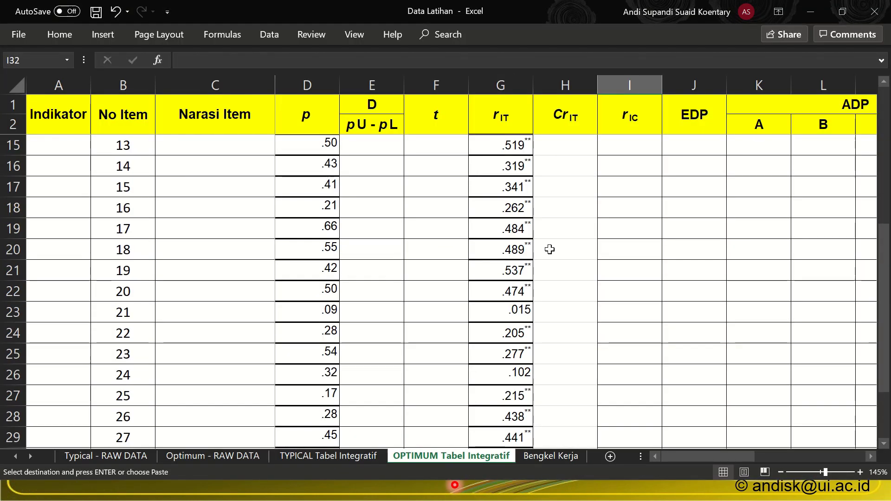
click(572, 148)
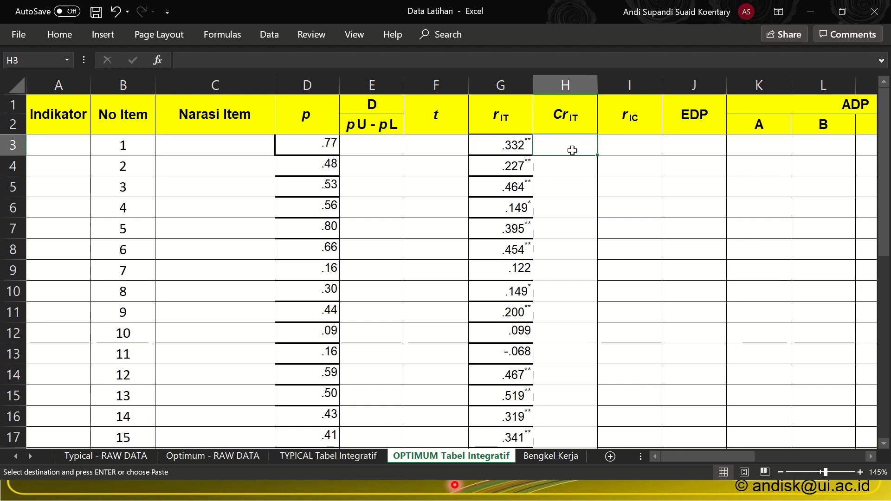
key(ctrl+v)
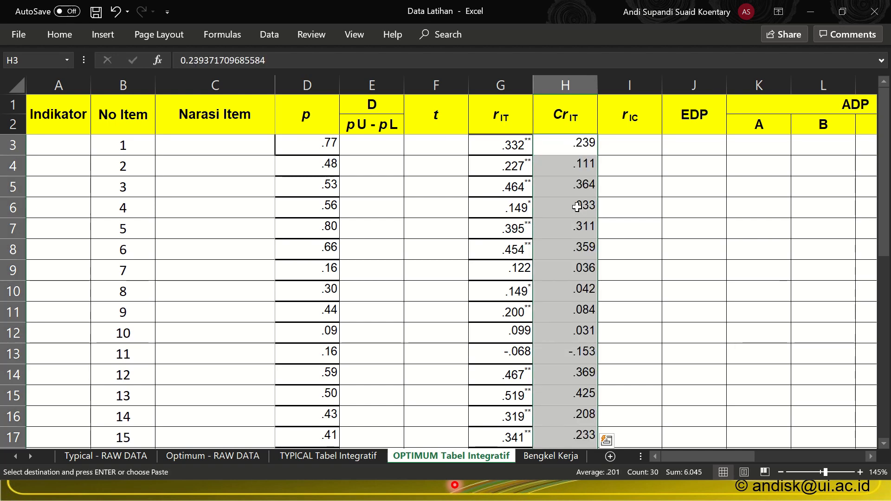
scroll(577, 212, down, 11)
scroll(575, 214, up, 2)
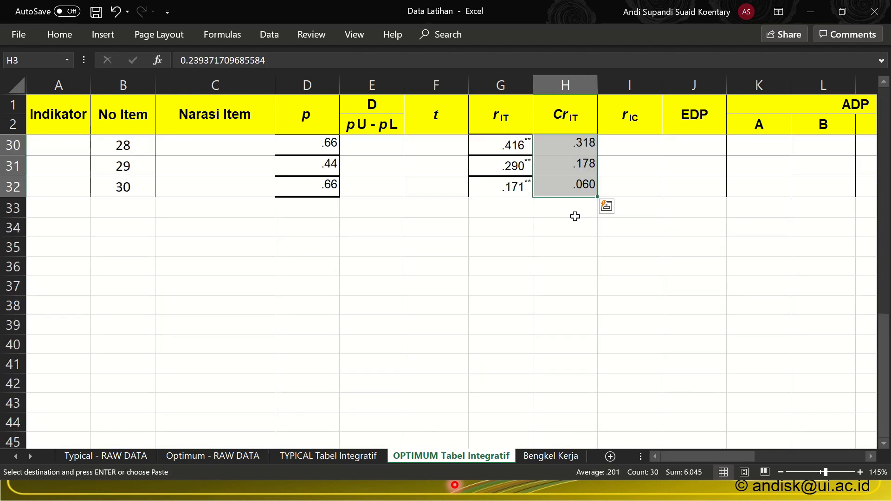
scroll(576, 216, up, 7)
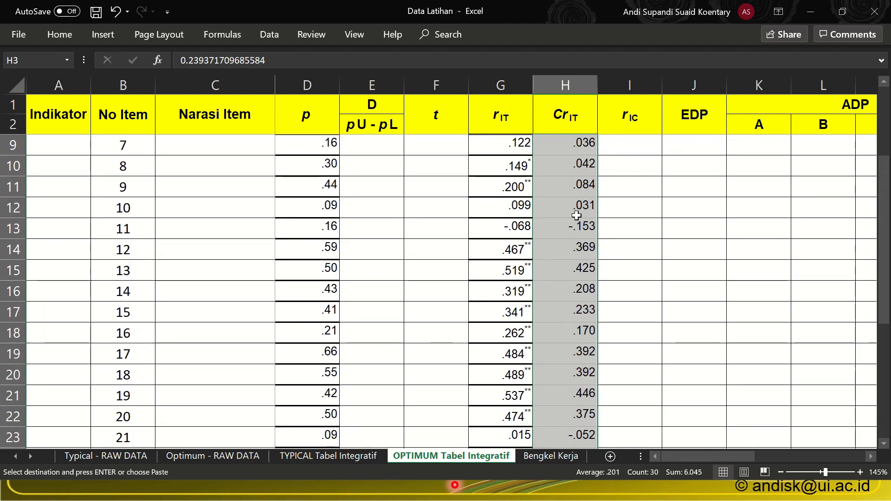
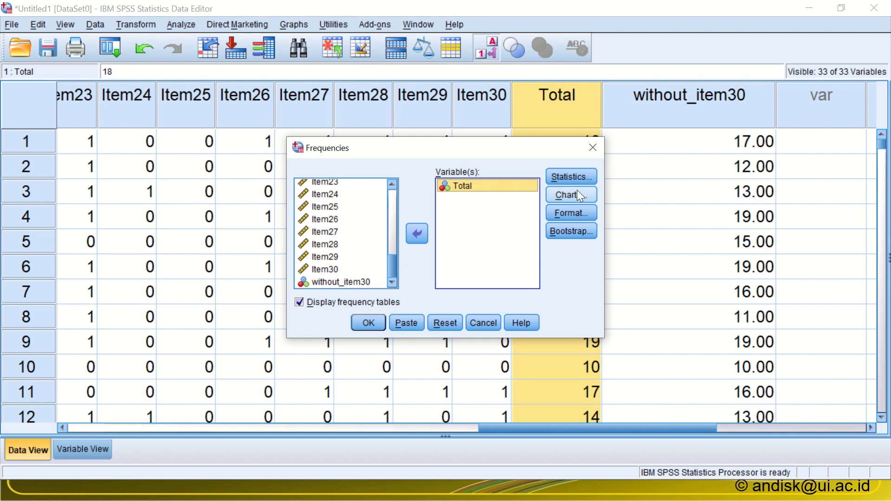
- Include the Median in the Frequencies statistics for Total, run the analysis and review the frequency table
click(576, 177)
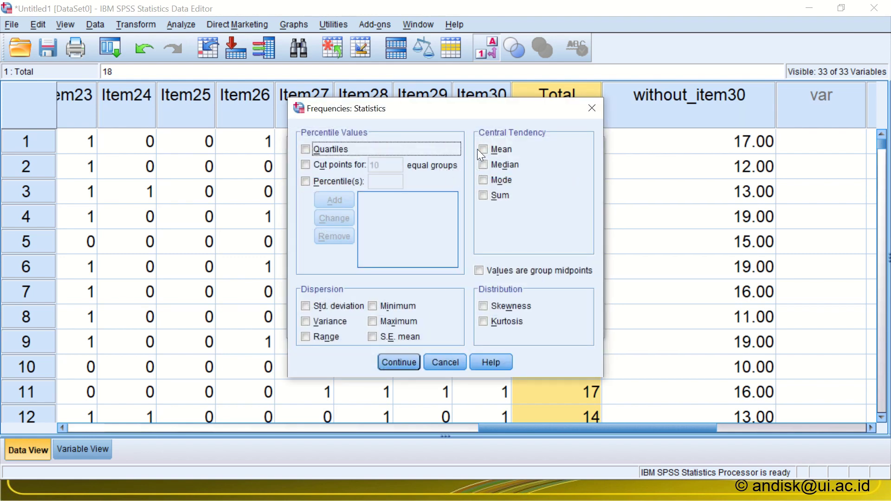
click(483, 164)
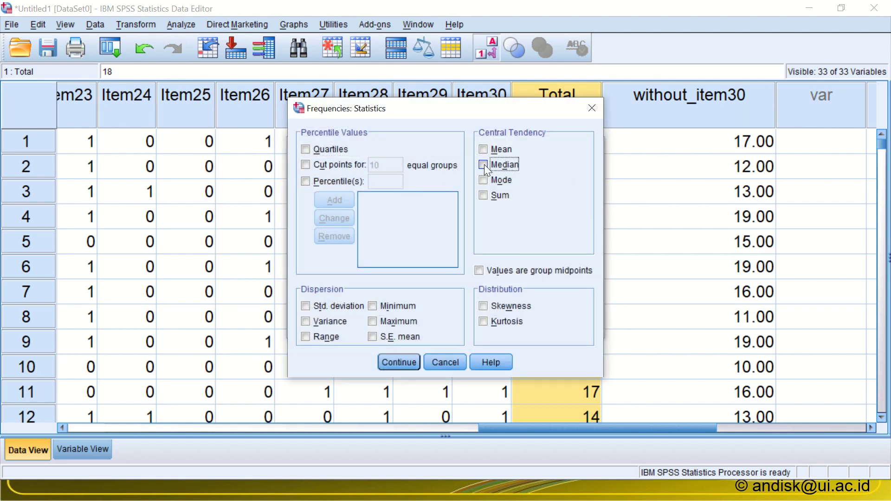
click(400, 362)
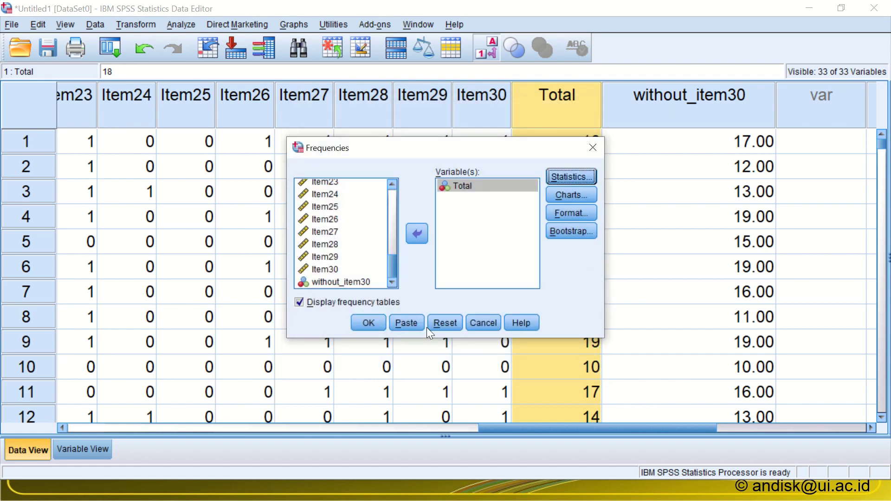
click(368, 323)
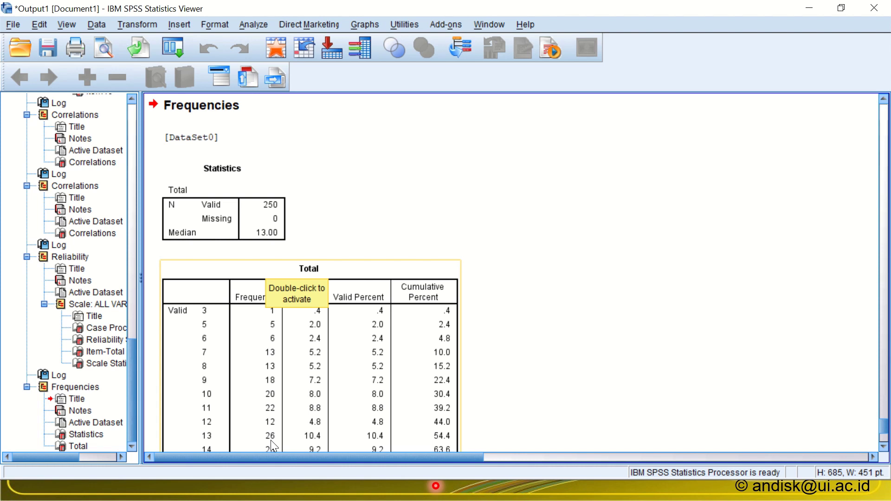
scroll(271, 440, down, 5)
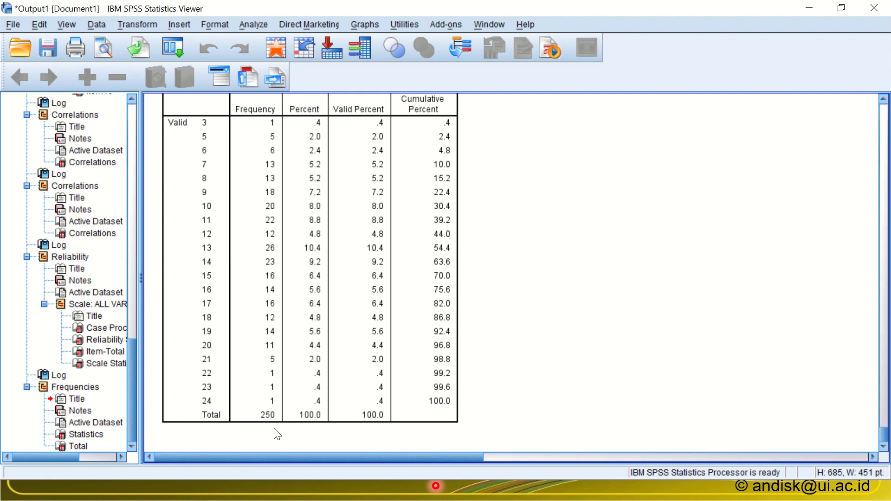
click(314, 412)
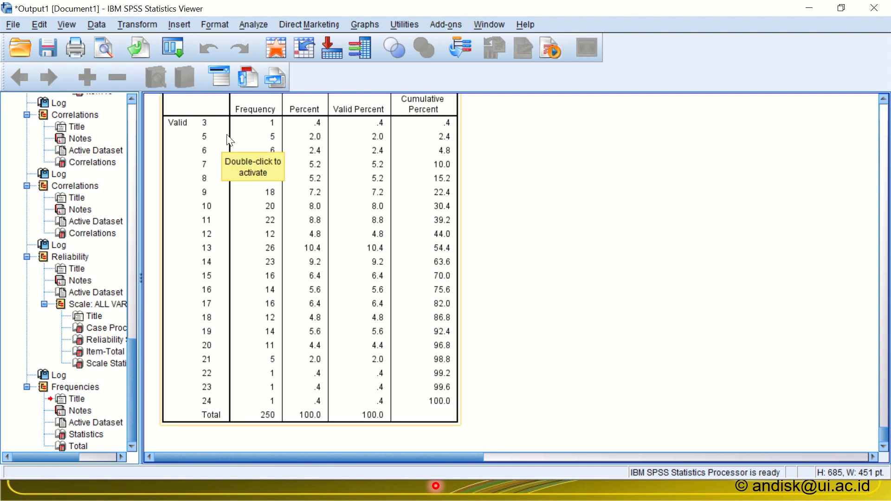
- Switch to the SPSS Data Editor with the Total variable and sort the cases by Total in ascending order
key(alt+Tab)
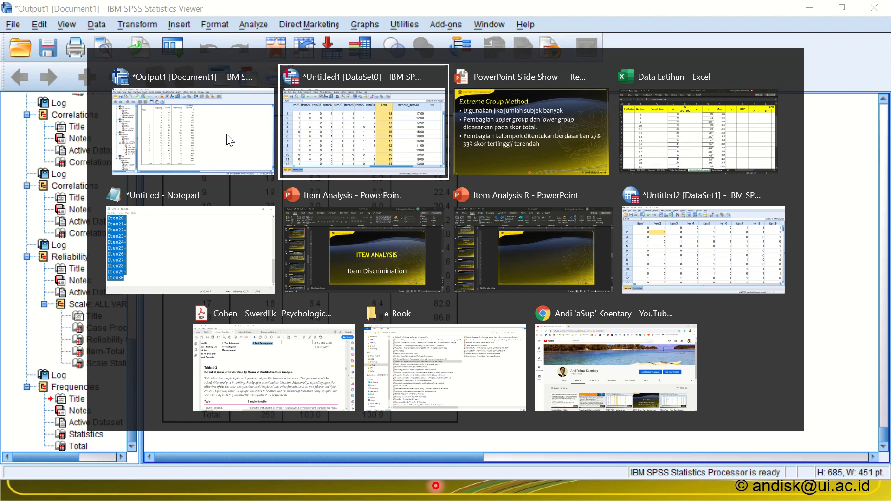
key(alt+Tab)
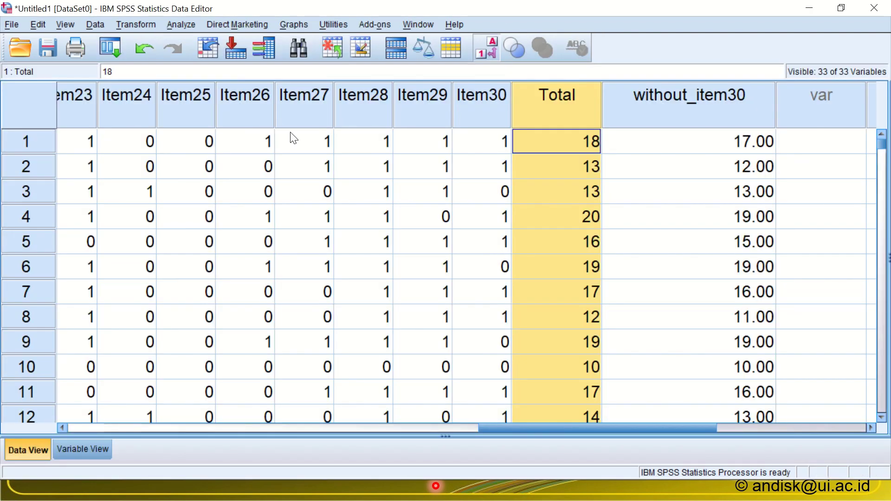
right_click(540, 104)
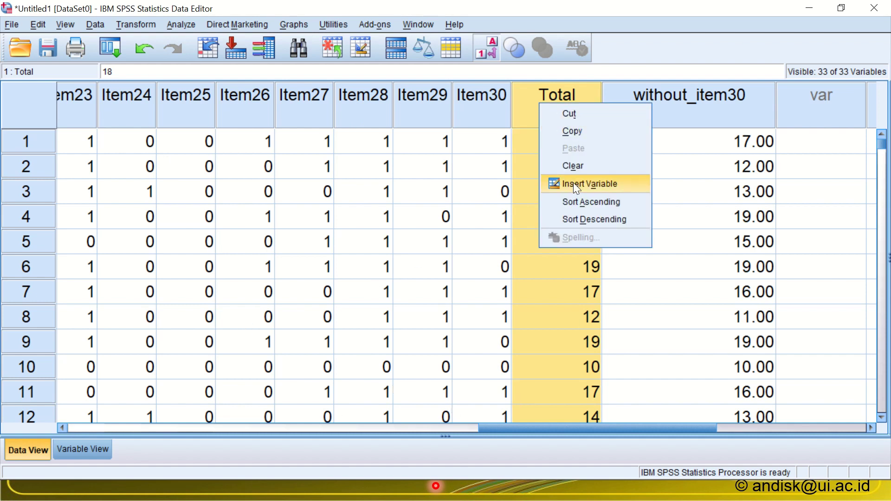
click(574, 207)
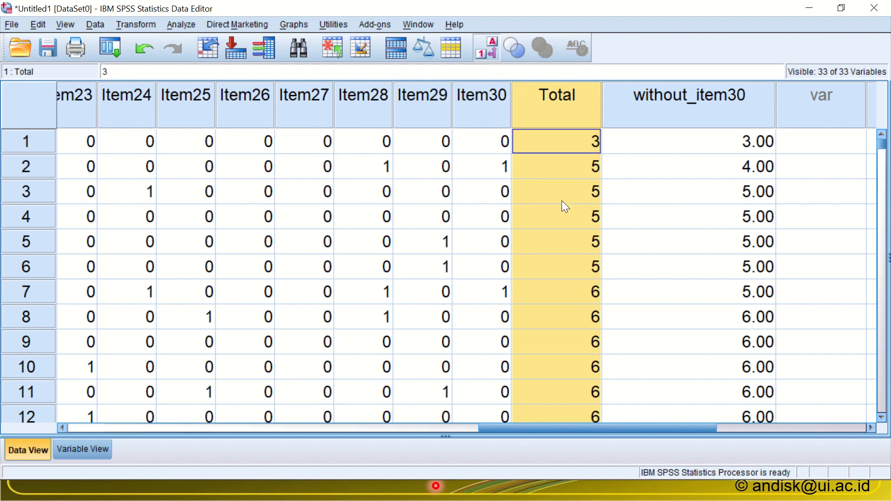
- Examine the sorted Total scores around case 125 to find where the cases scoring 13 end
scroll(559, 205, down, 9)
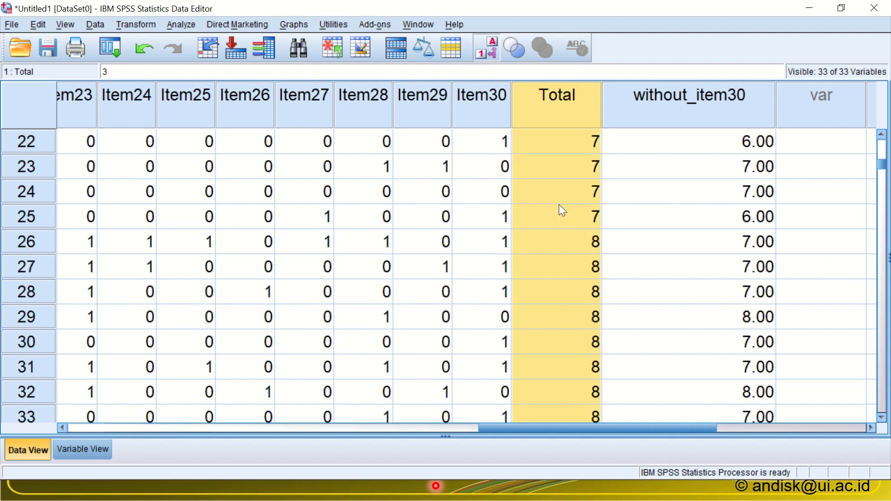
scroll(28, 230, down, 20)
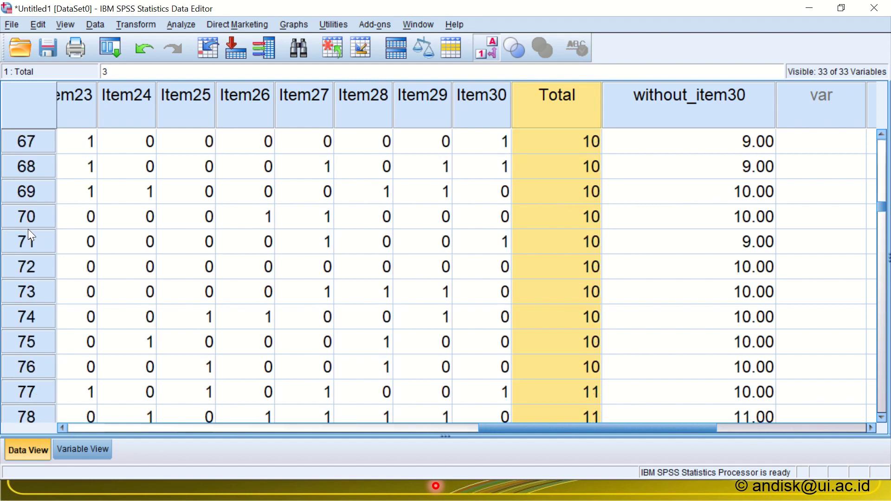
scroll(28, 229, down, 6)
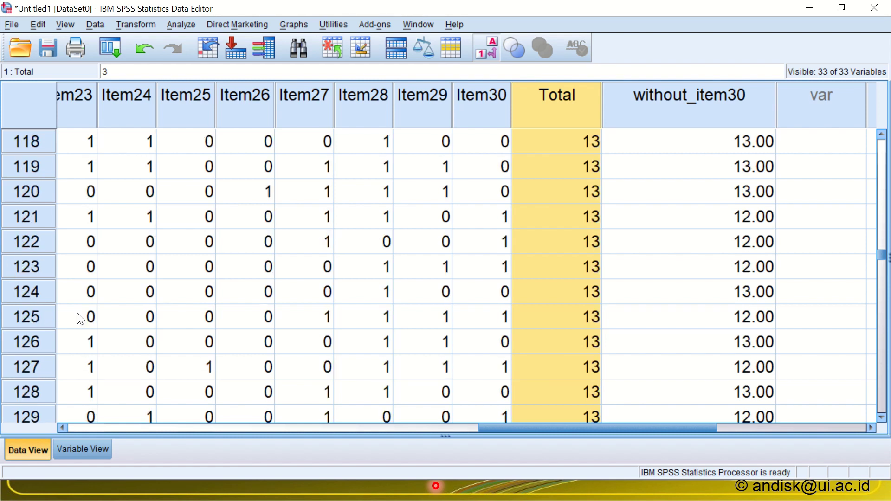
click(554, 307)
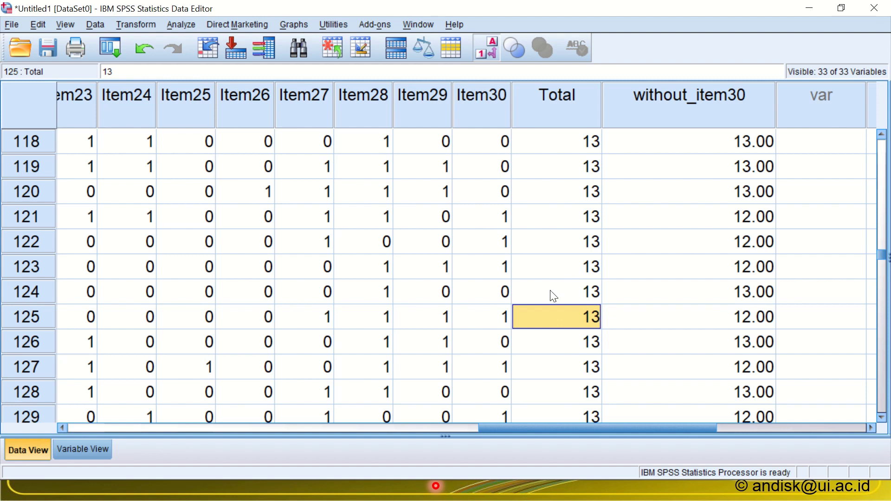
click(537, 191)
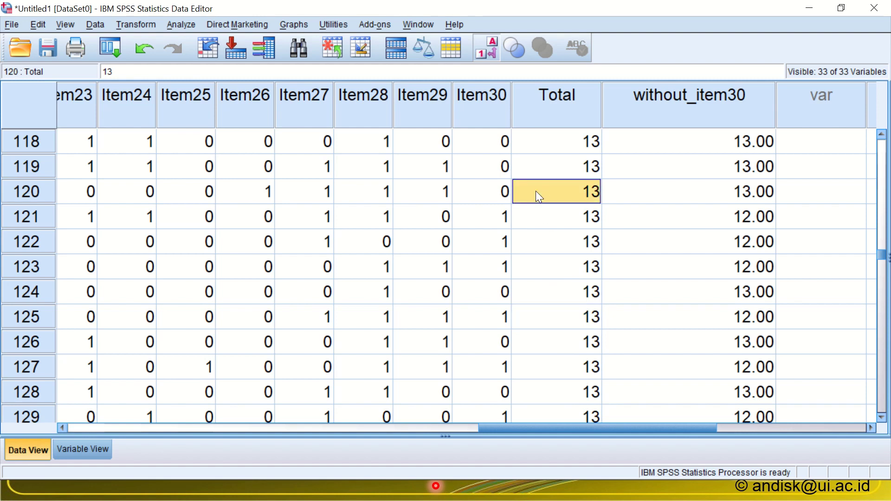
scroll(570, 246, down, 3)
scroll(568, 242, down, 2)
click(563, 214)
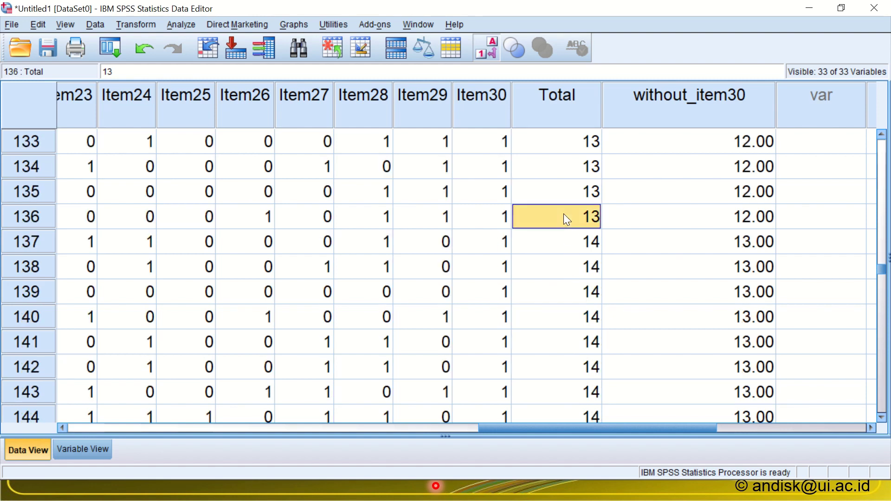
scroll(563, 215, up, 2)
scroll(561, 224, up, 1)
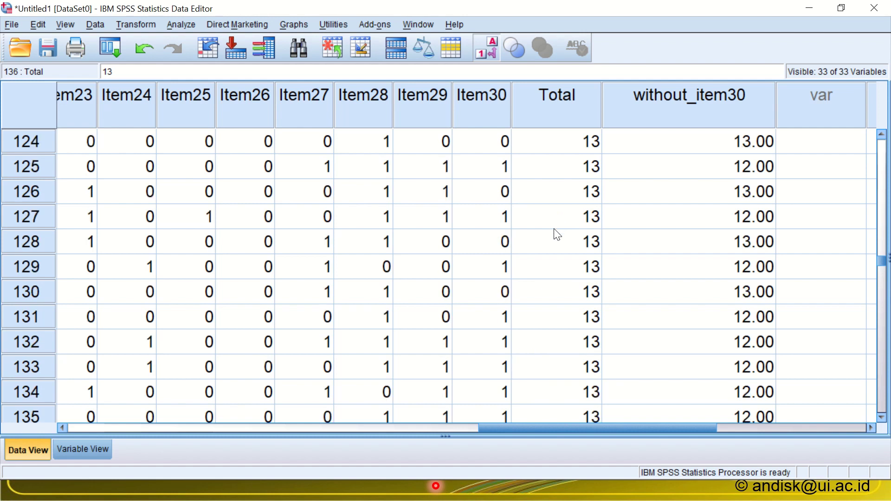
- Select the whole row of case 110, the last case with a Total of 12
click(555, 264)
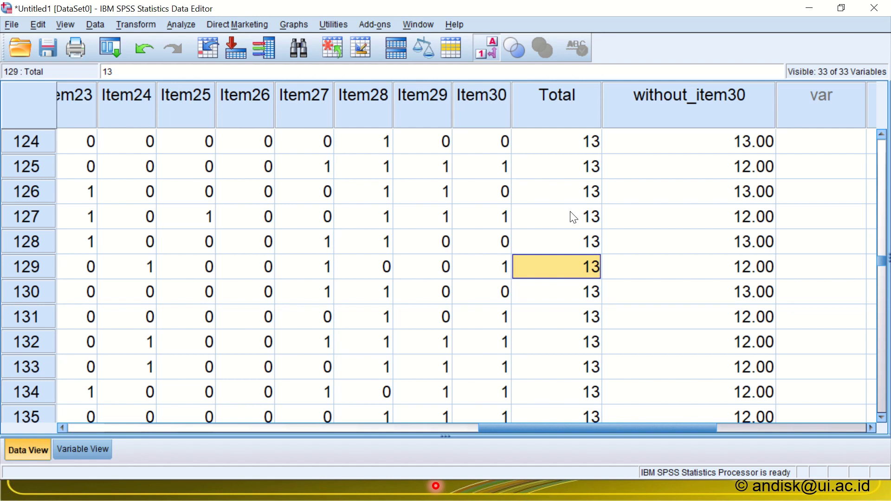
scroll(574, 216, up, 4)
scroll(574, 217, up, 1)
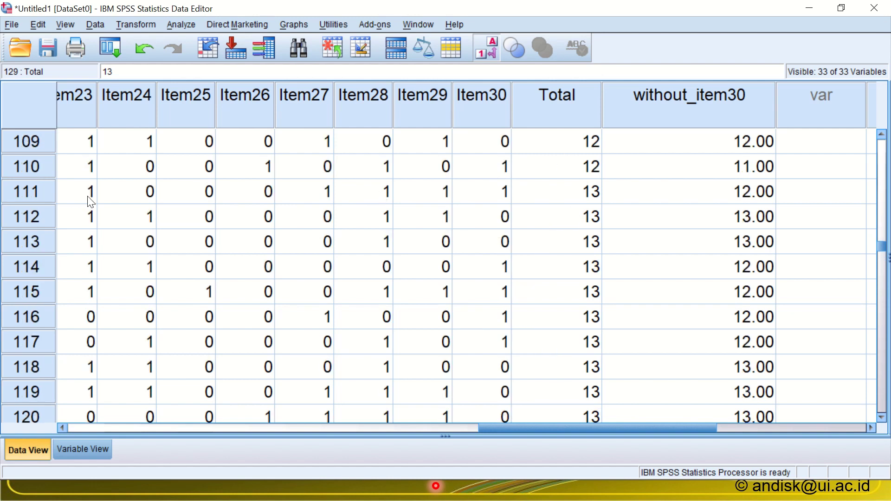
click(38, 168)
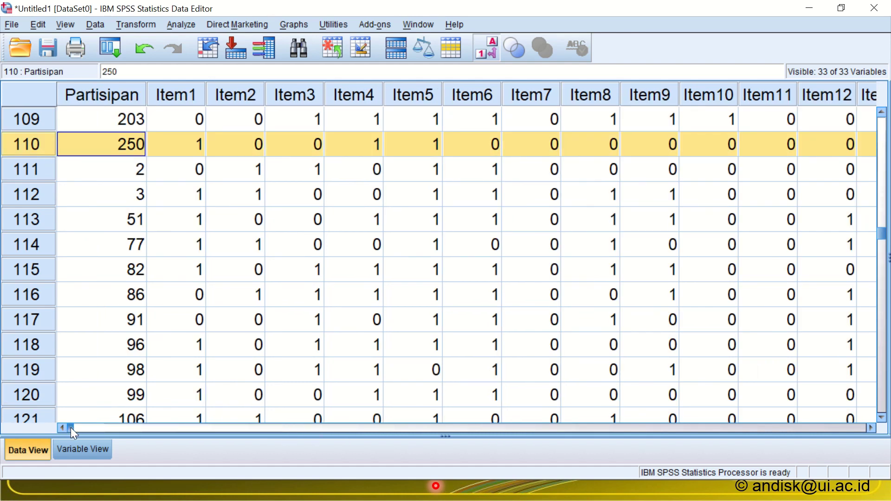
- Sort the cases by Total in ascending order and select the Total cell of the last case scoring 12
drag(70, 427, 681, 421)
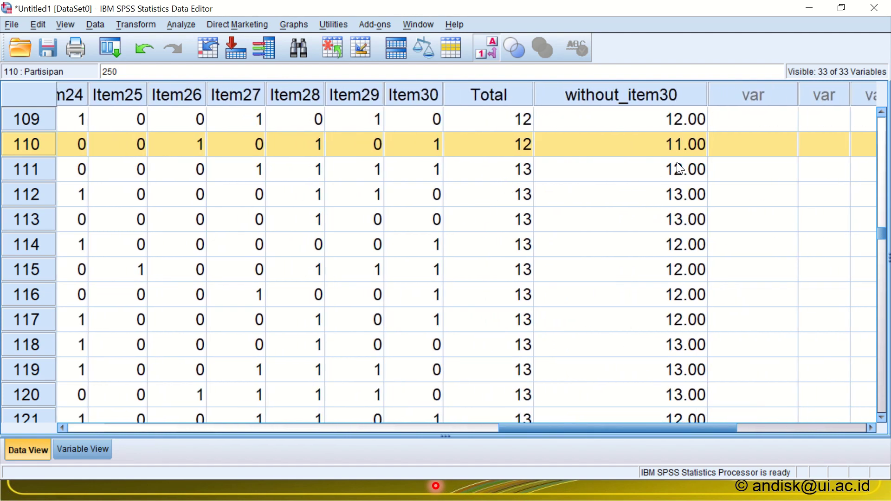
click(661, 172)
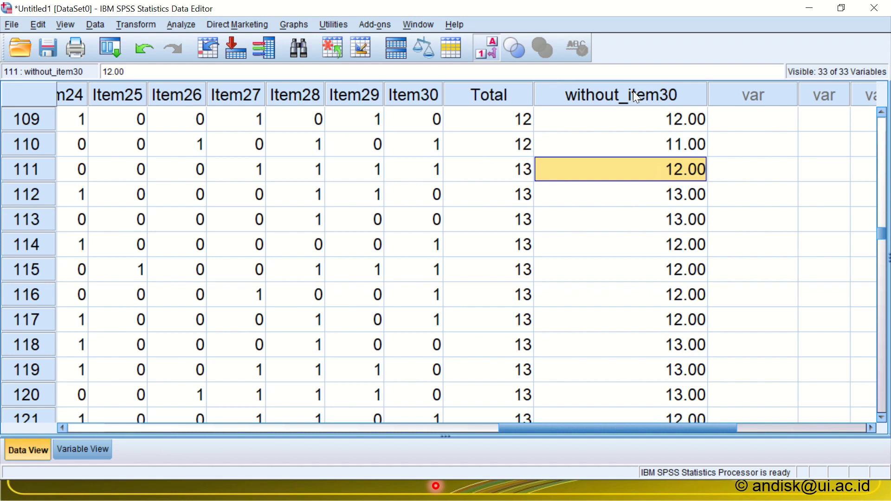
click(508, 95)
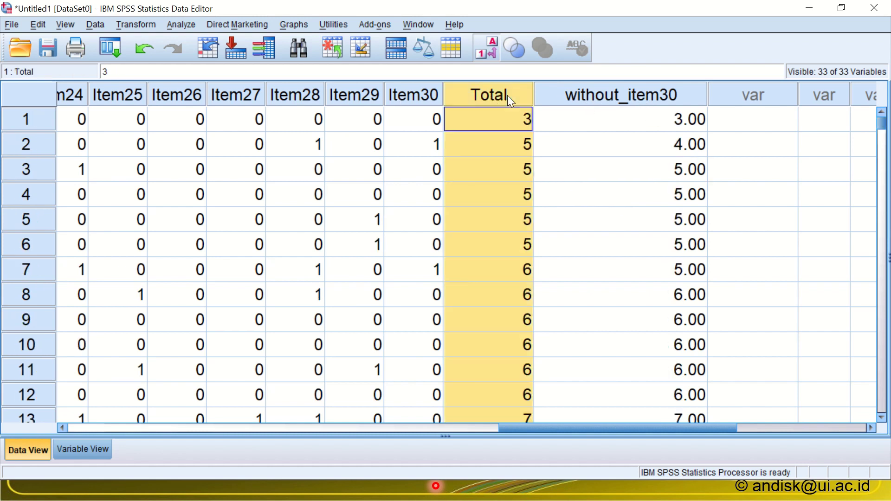
right_click(508, 96)
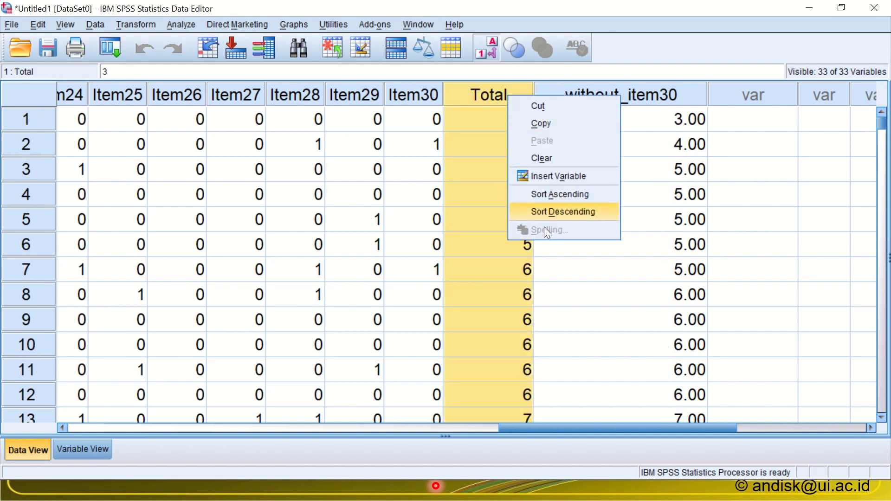
click(552, 194)
scroll(528, 229, down, 11)
scroll(528, 228, down, 20)
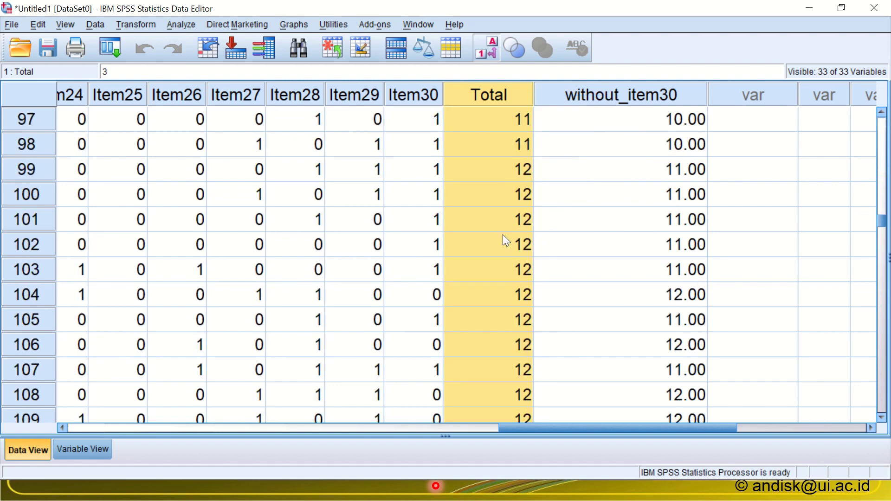
scroll(502, 234, up, 1)
scroll(502, 235, up, 2)
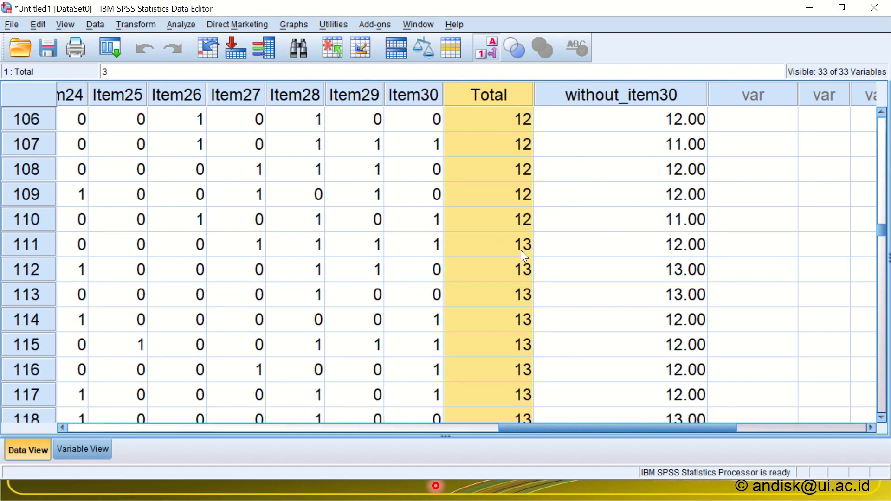
click(500, 217)
- Delete the without_item30 variable from the dataset
right_click(628, 101)
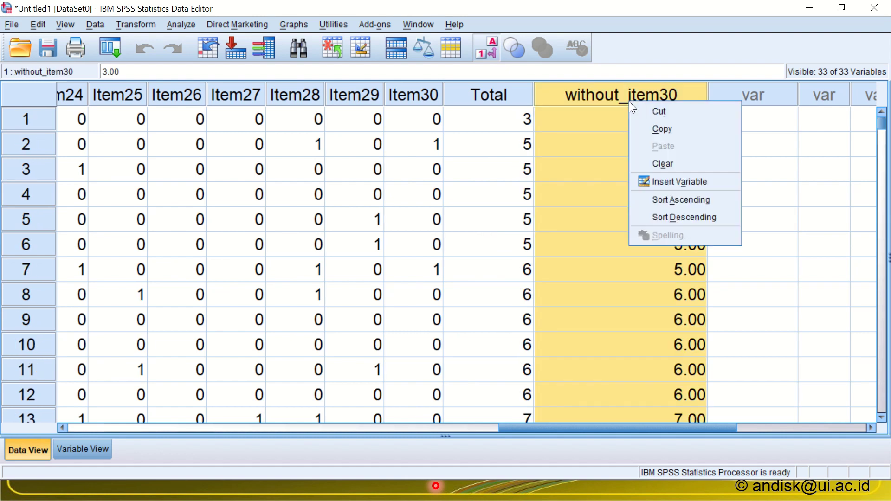
click(647, 162)
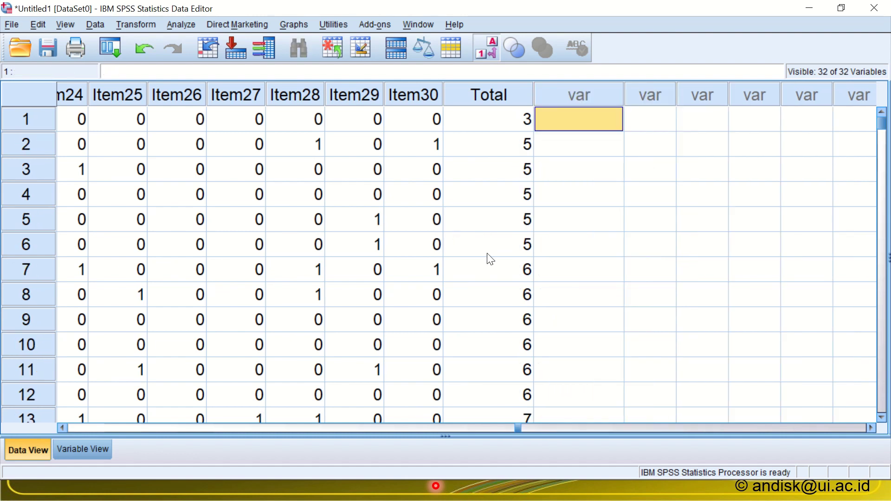
- Examine where the Total scores of 12 and 13 end in the sorted cases and compare them with the frequency table
scroll(499, 273, down, 20)
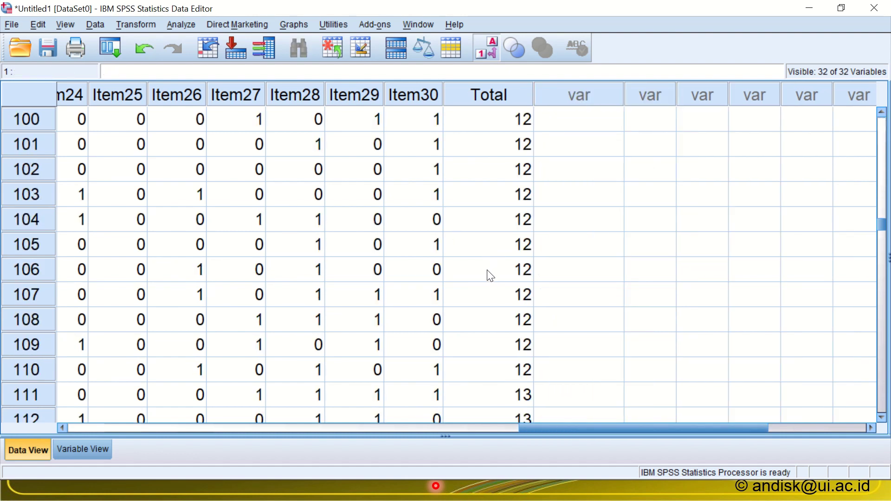
scroll(485, 277, down, 2)
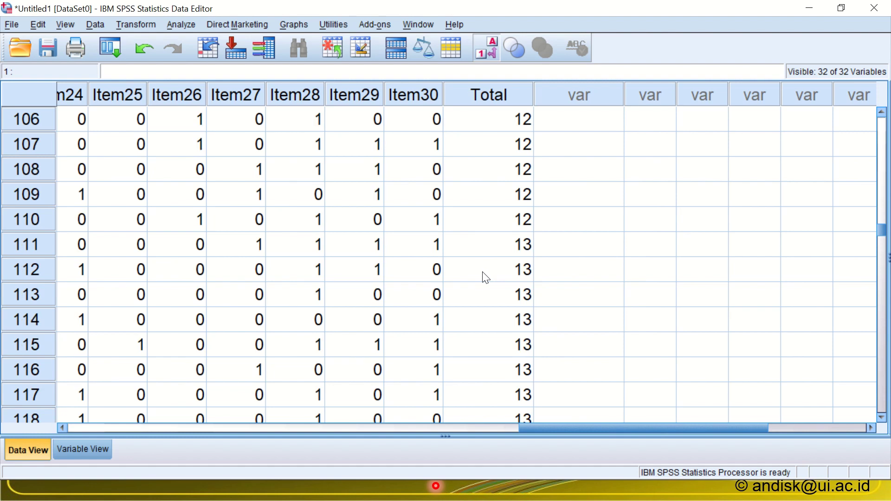
click(485, 222)
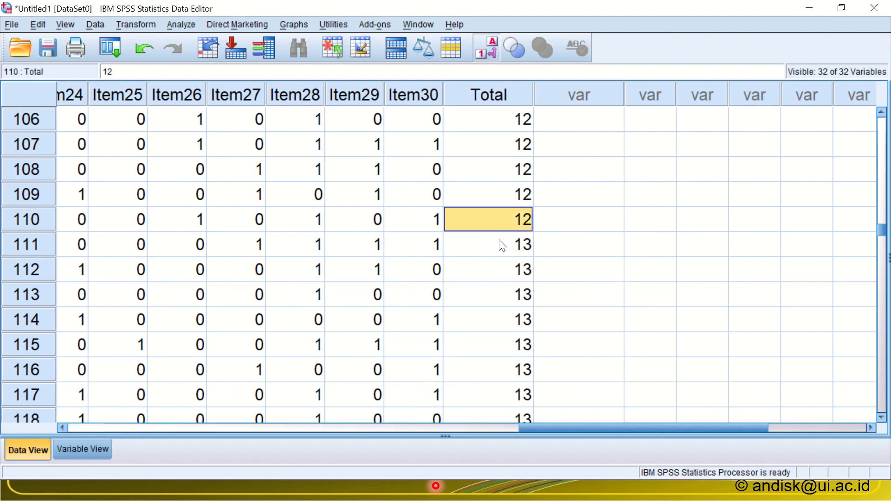
drag(502, 243, 493, 407)
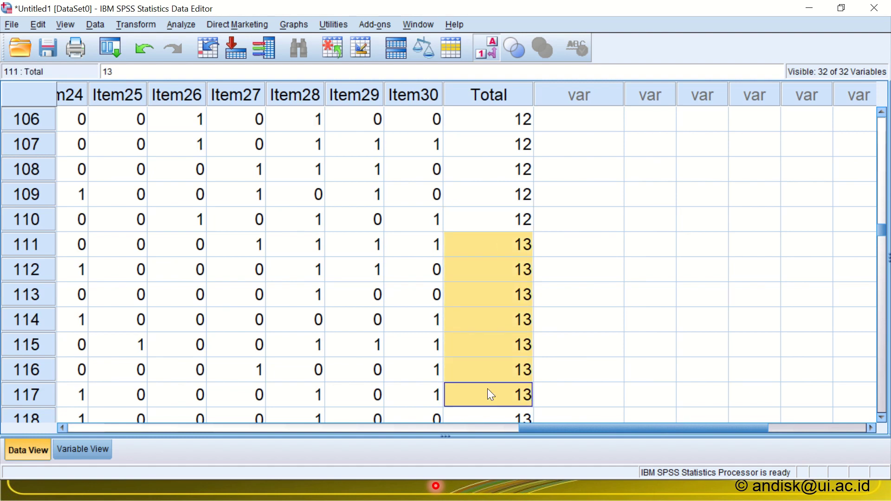
drag(509, 222, 509, 194)
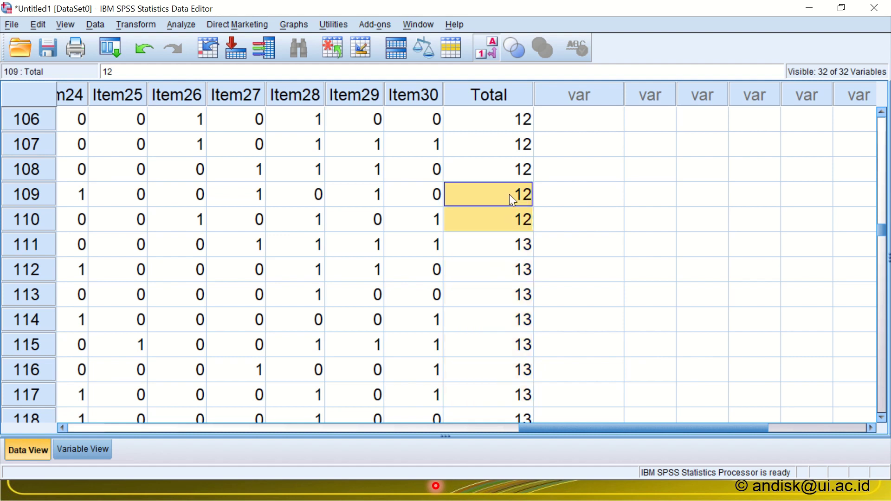
click(491, 254)
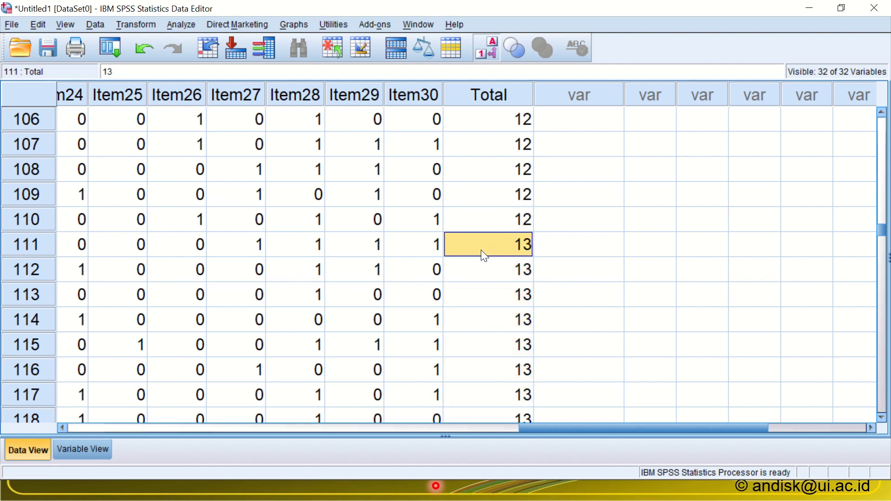
scroll(481, 253, down, 4)
scroll(478, 272, down, 2)
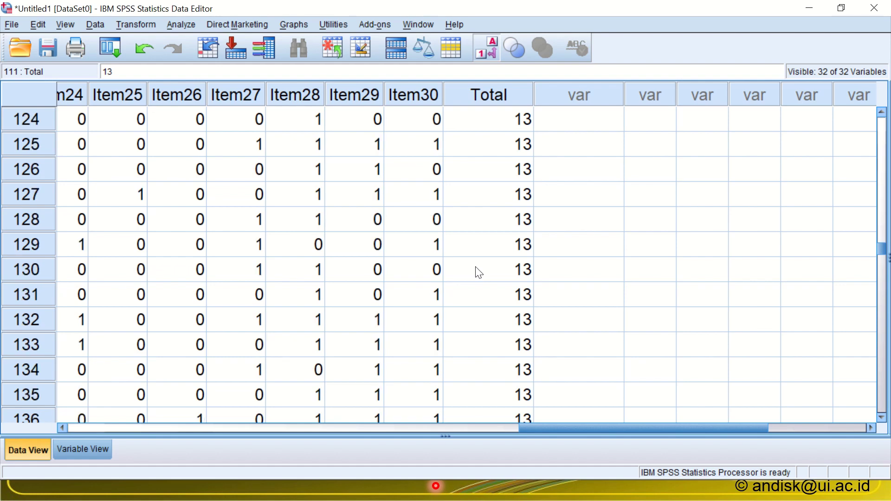
scroll(481, 266, down, 2)
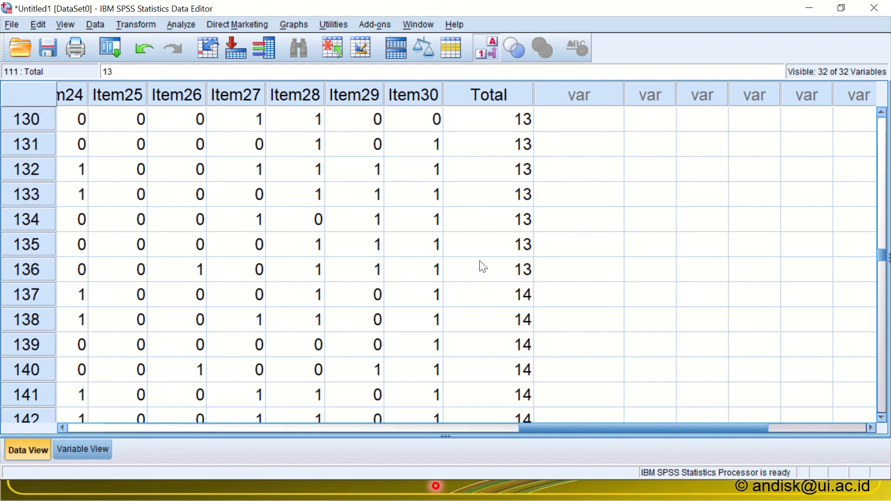
key(alt+Tab)
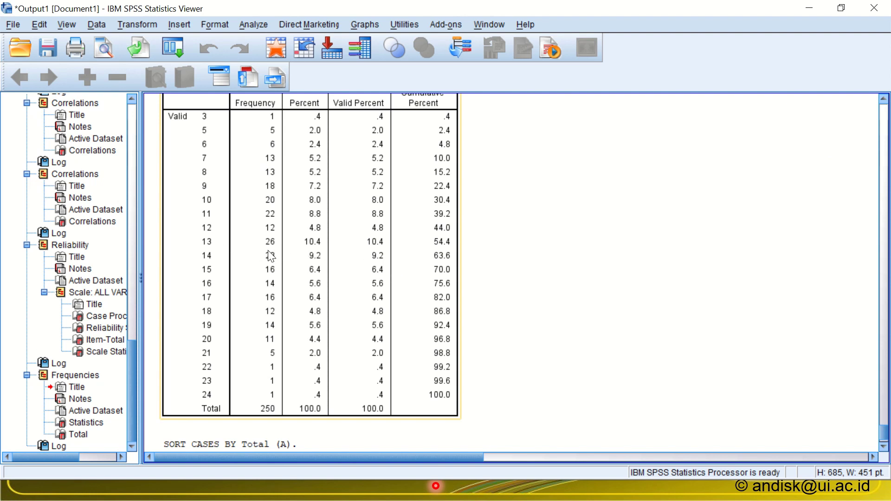
key(alt+Tab)
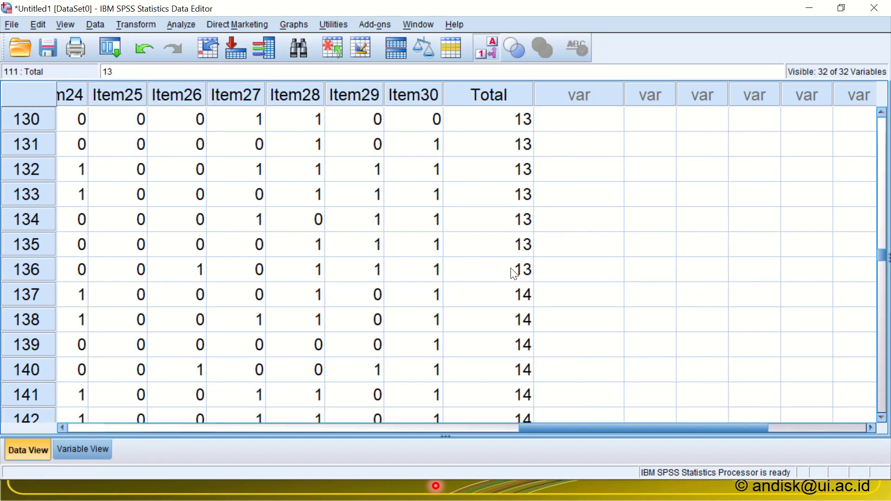
drag(513, 271, 514, 167)
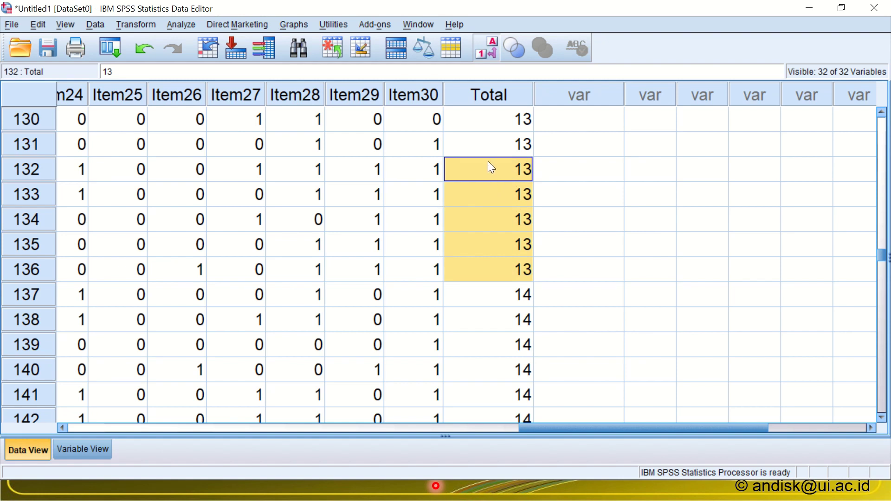
key(alt+Tab)
key(alt+Tab)
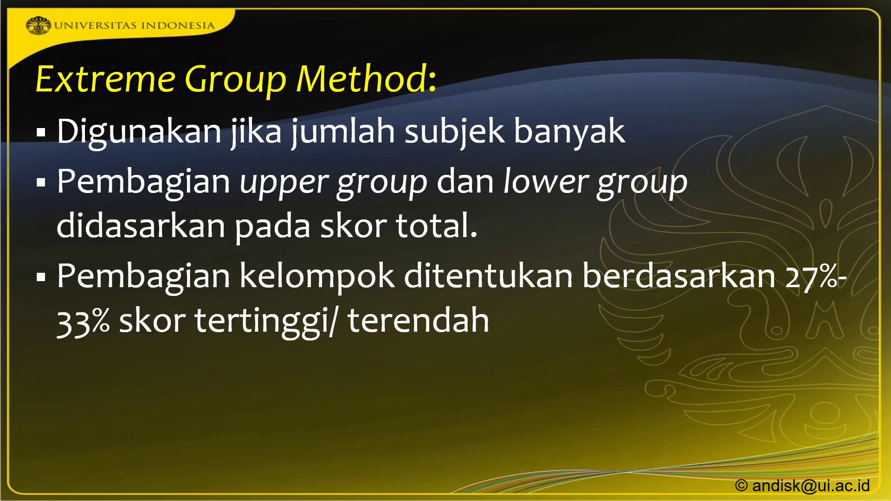
key(Right)
key(Left)
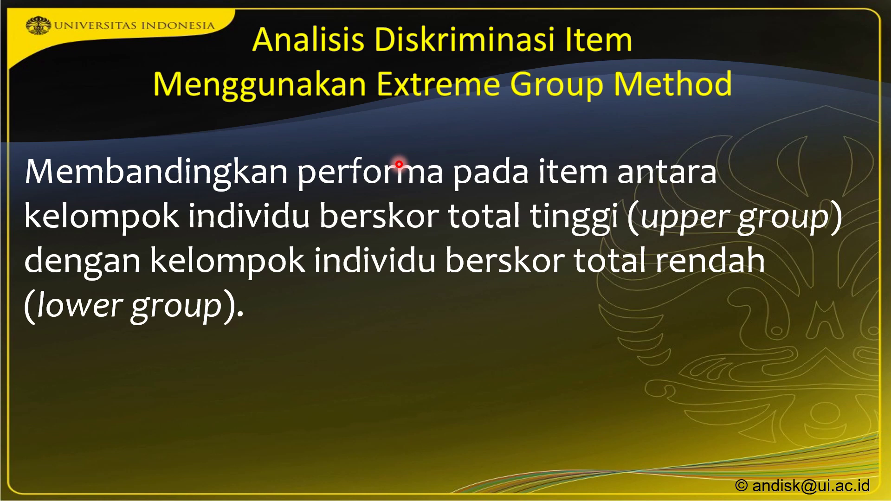
key(Right)
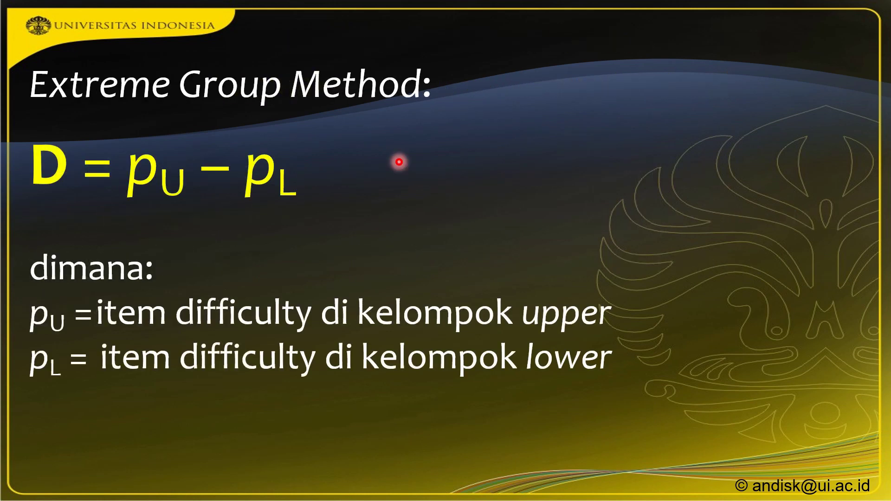
key(Right)
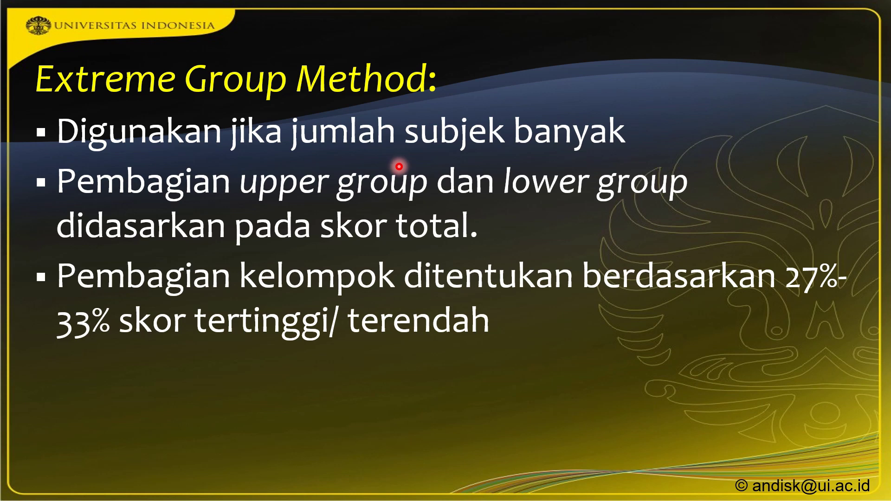
key(Left)
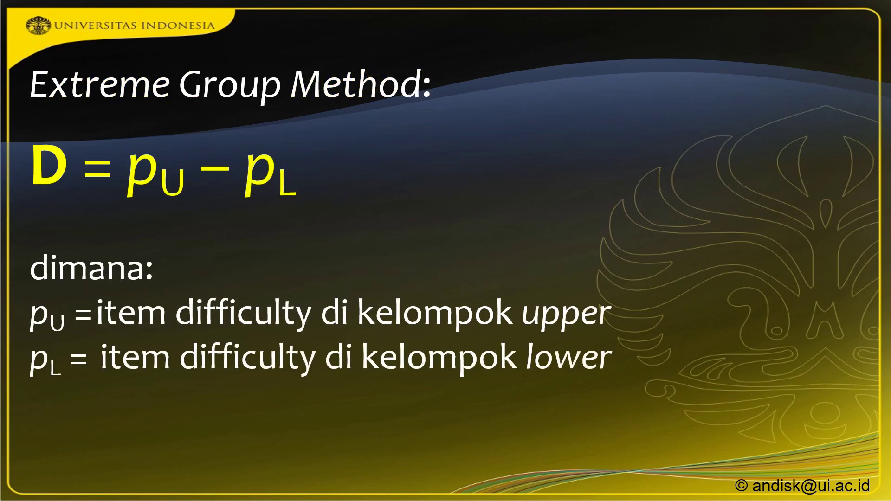
key(Left)
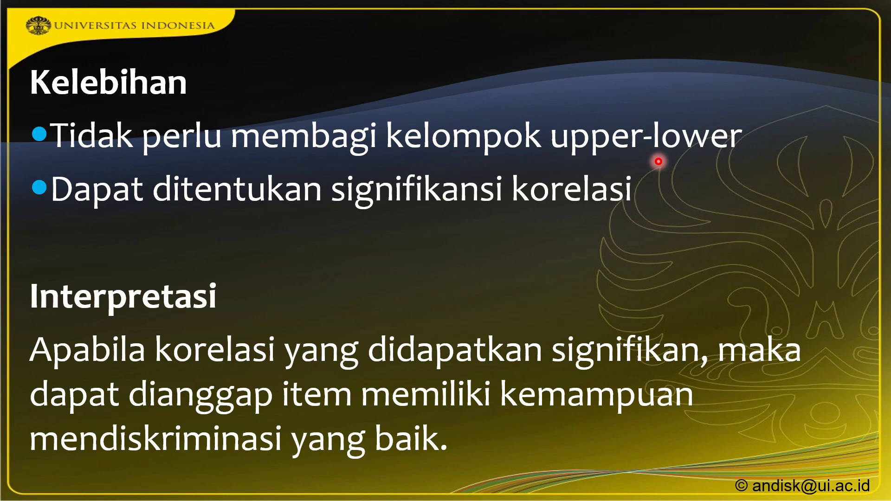
key(Right)
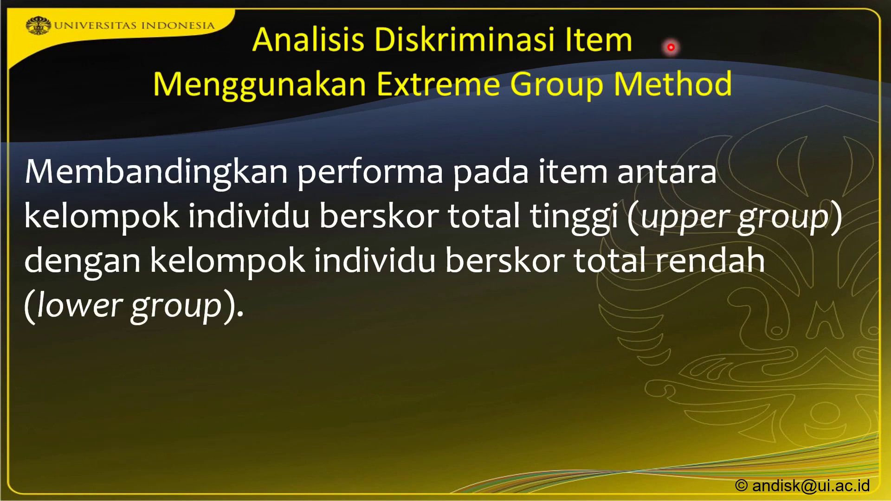
key(Right)
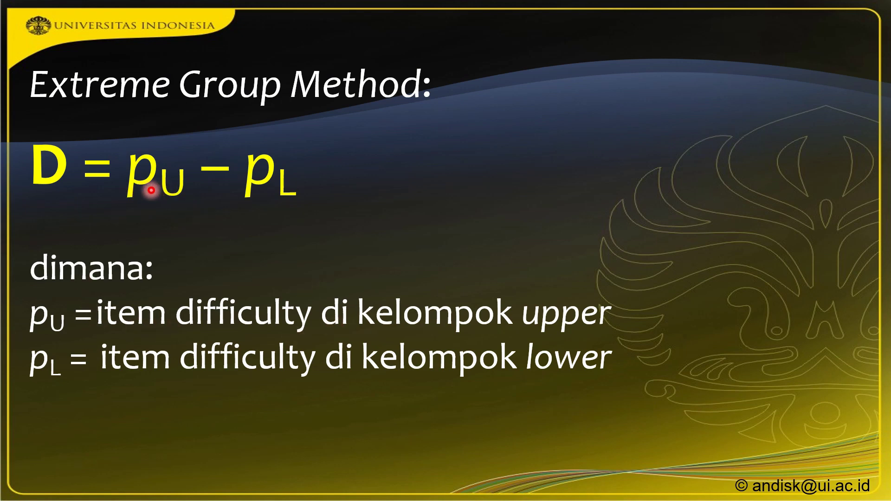
- Switch to the SPSS Data Editor and locate the boundary between Total scores of 12 and 13, selecting the empty cell beside case 110's Total
key(alt+Tab)
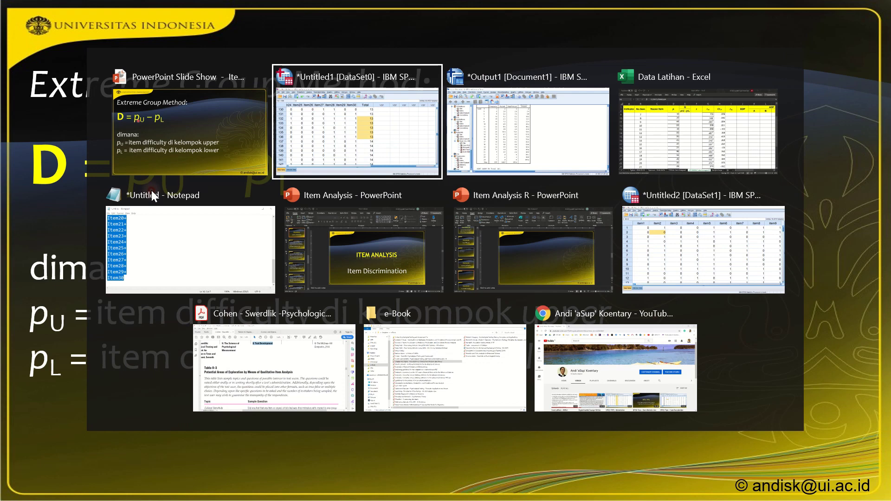
key(alt+Tab)
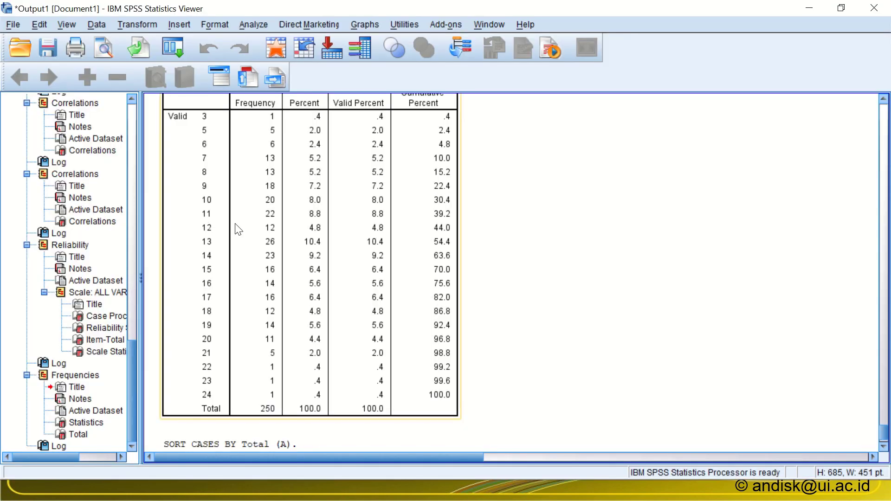
key(alt+Tab)
key(alt+Tab)
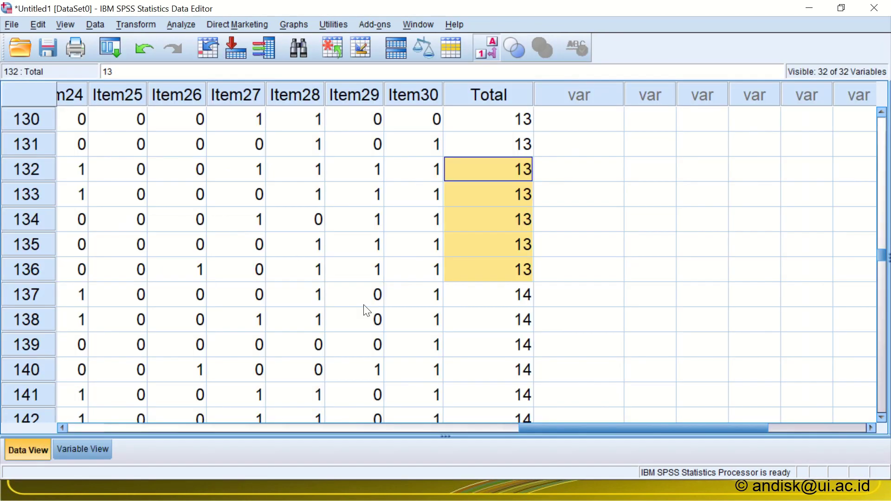
scroll(569, 258, up, 10)
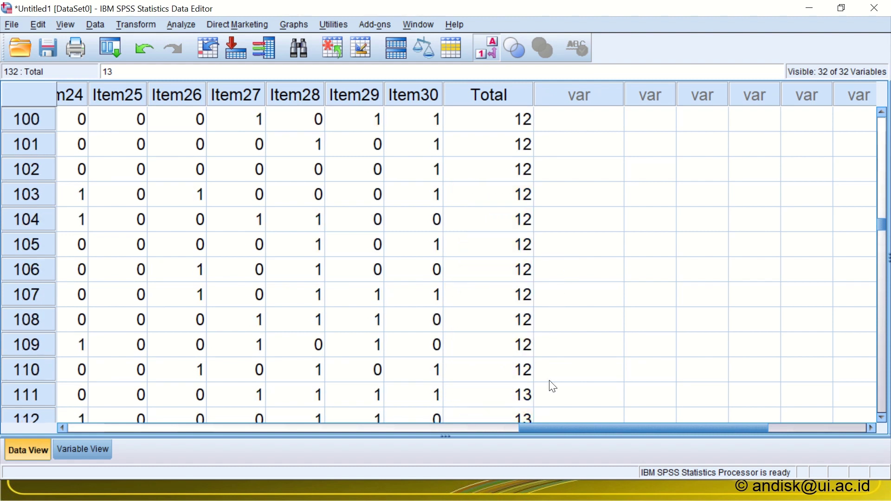
click(510, 401)
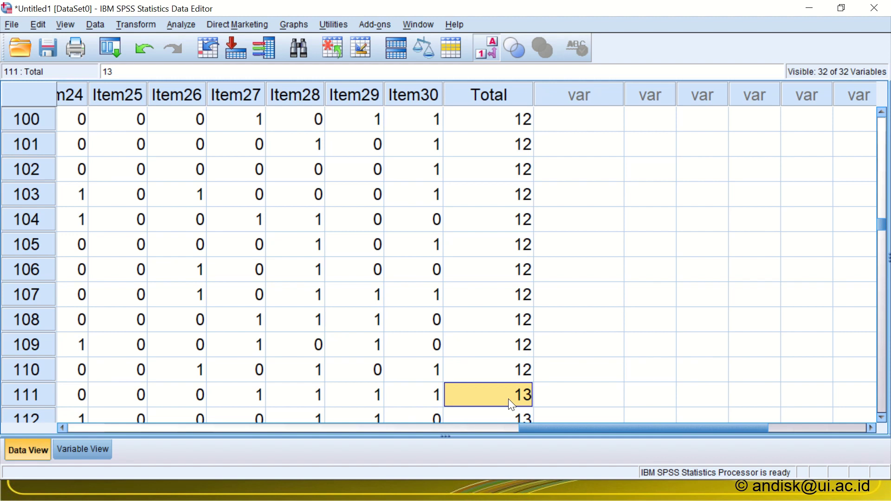
click(564, 370)
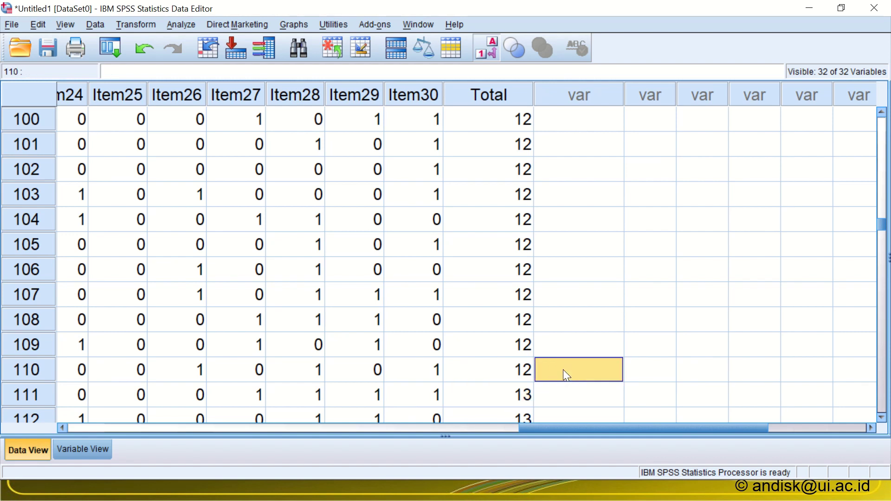
- Define a new numeric variable named Grouping below Total and set its decimals to 0
click(580, 97)
click(74, 450)
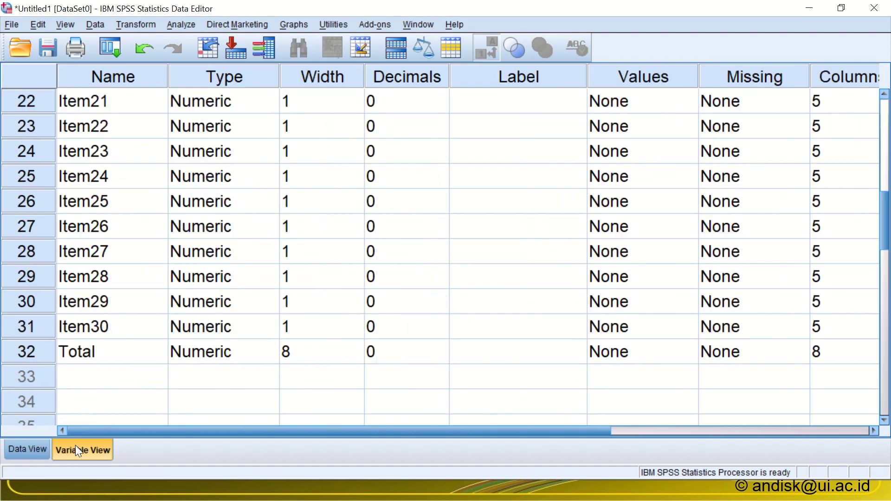
click(95, 372)
text(Group)
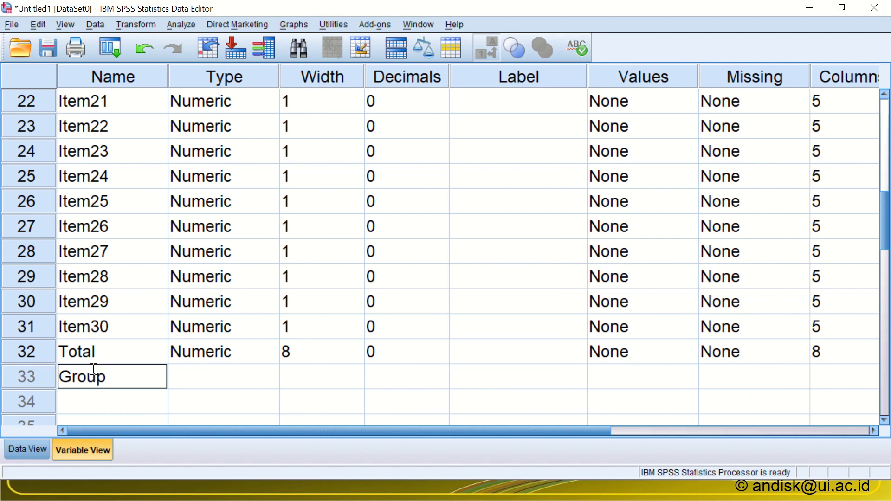
text(ing)
click(241, 383)
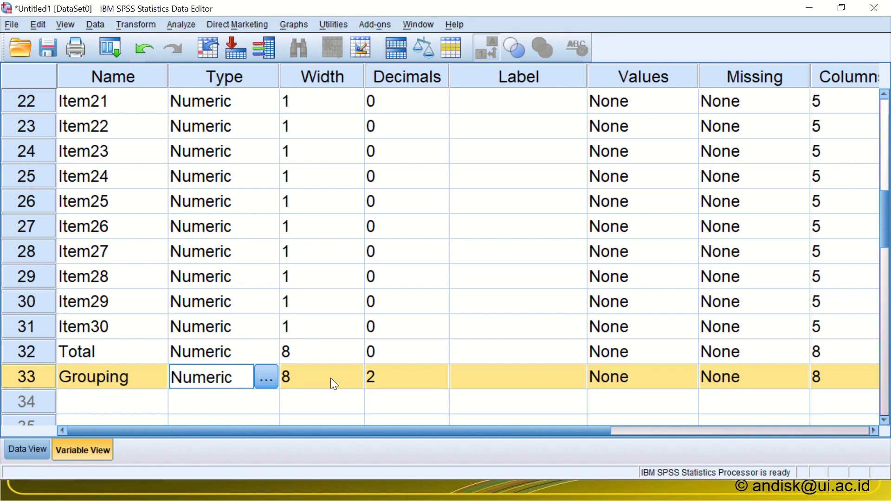
click(444, 378)
click(444, 381)
click(444, 380)
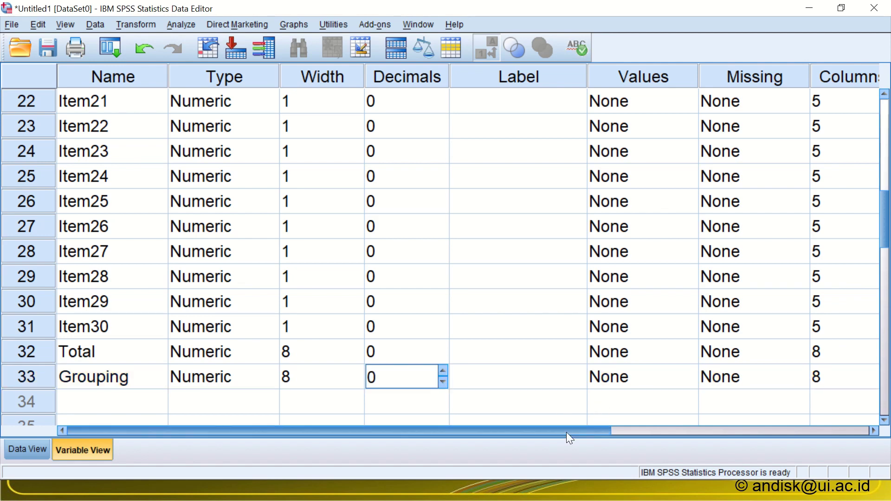
- Assign the value labels 1 = "Lower" and 2 = "Upper" to the Grouping variable
drag(566, 432, 606, 427)
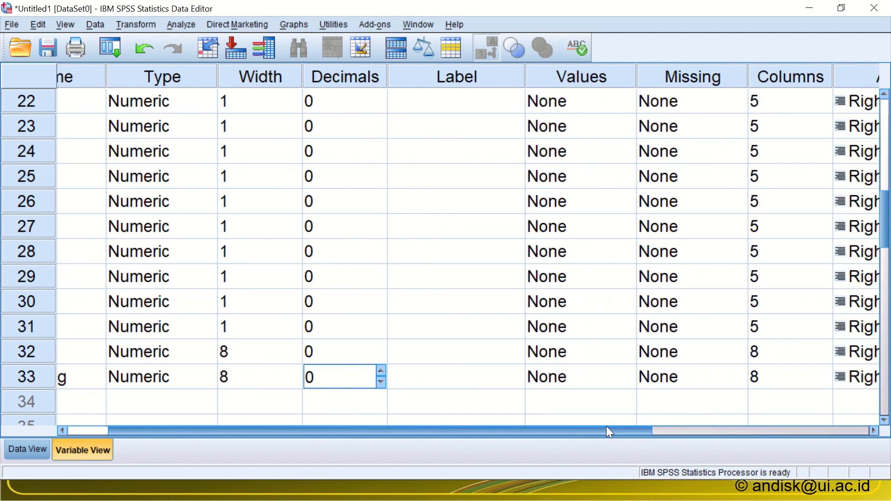
double_click(625, 376)
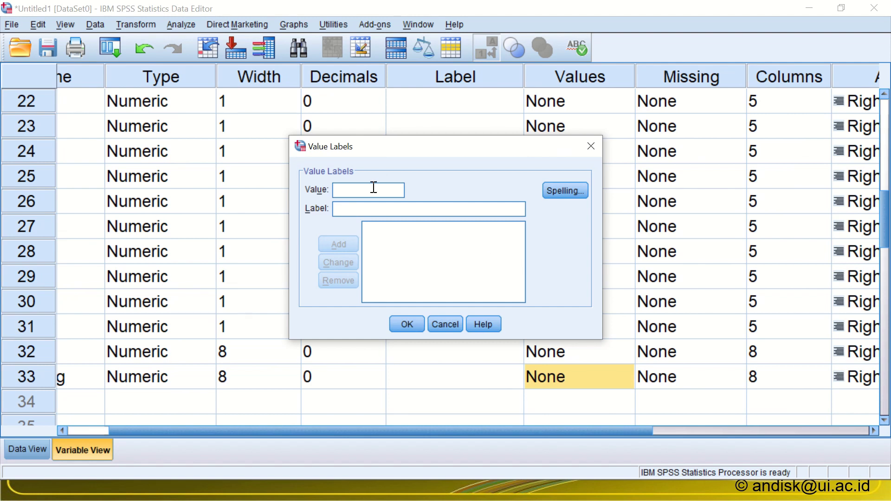
text(1)
click(367, 208)
text(Lower)
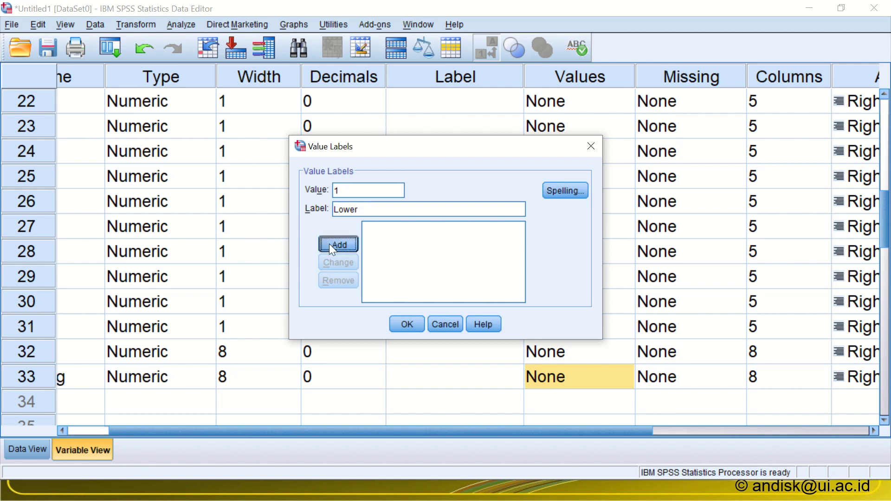
click(330, 244)
text(Upper)
click(354, 244)
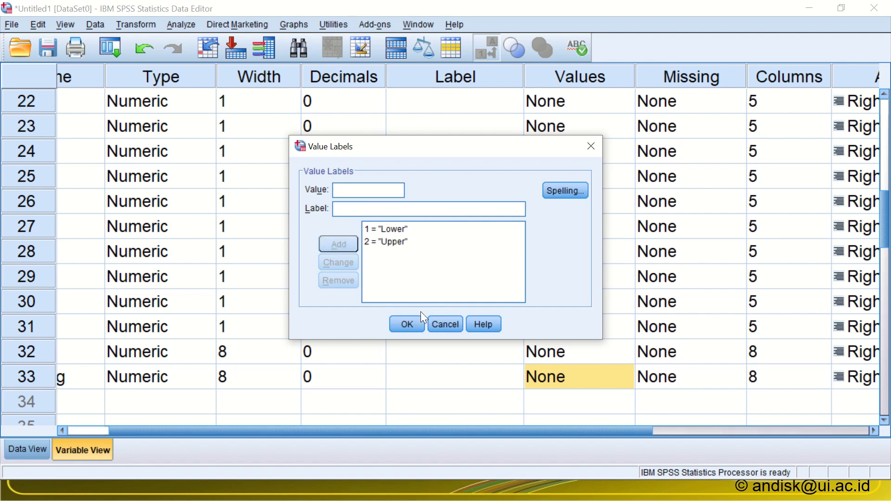
click(401, 324)
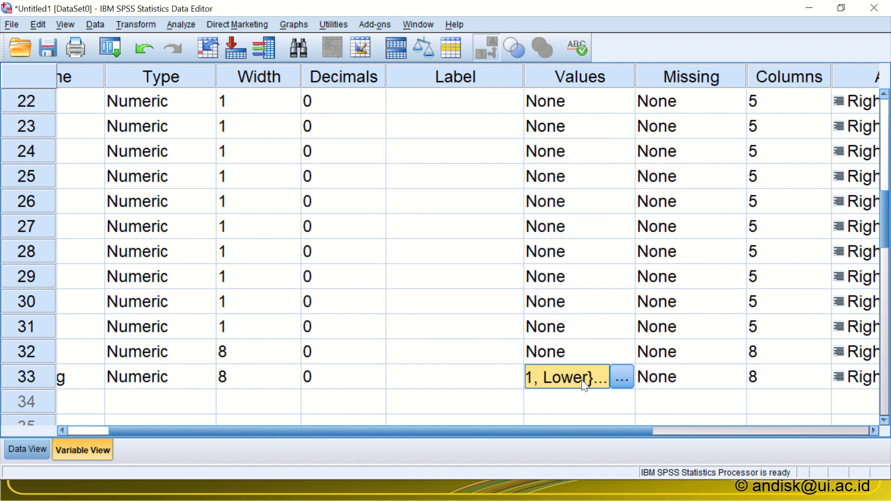
- Set the measurement level of both the Total and Grouping variables to Scale
drag(526, 430, 659, 417)
click(865, 352)
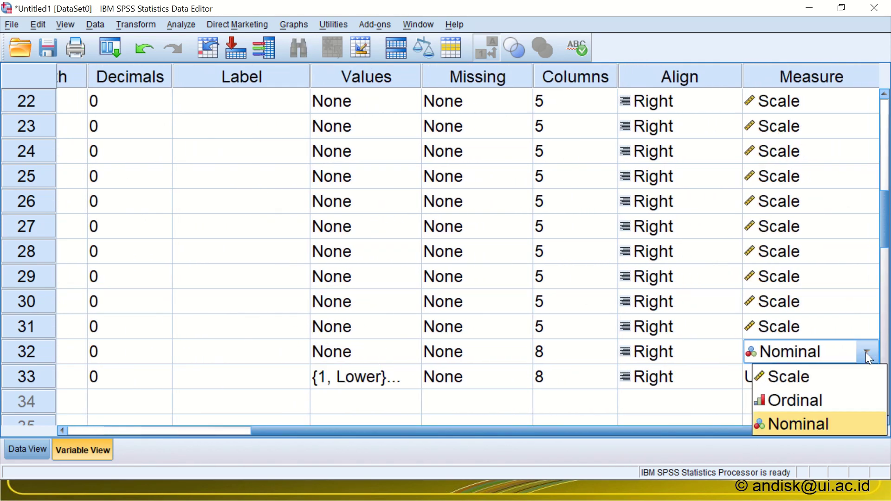
click(837, 377)
click(835, 384)
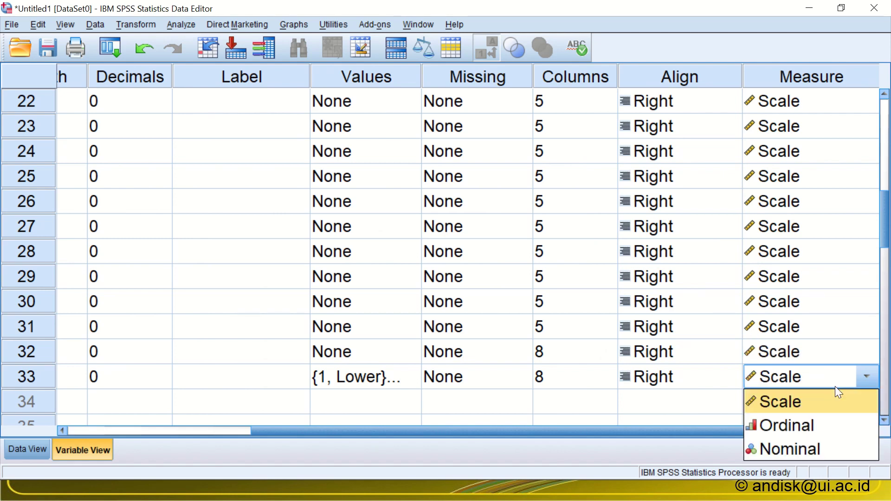
click(815, 402)
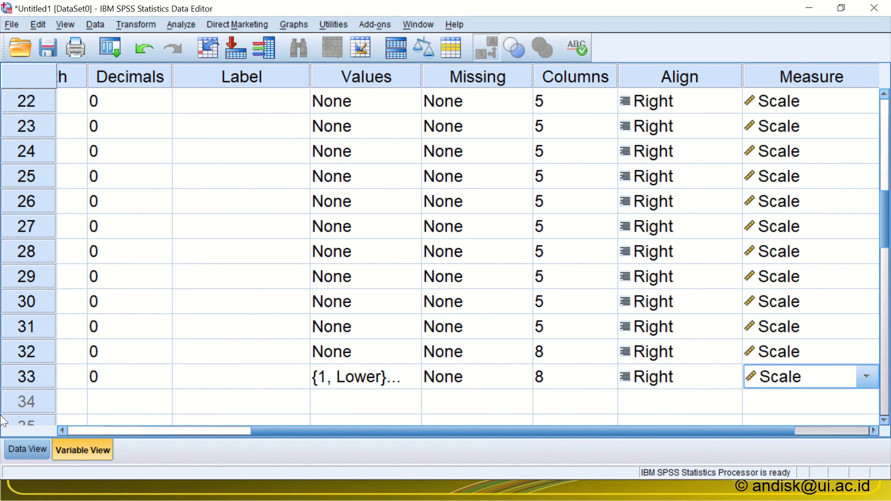
- Return to the case data and enter the value 1 (Lower) as Grouping for case 1
click(22, 451)
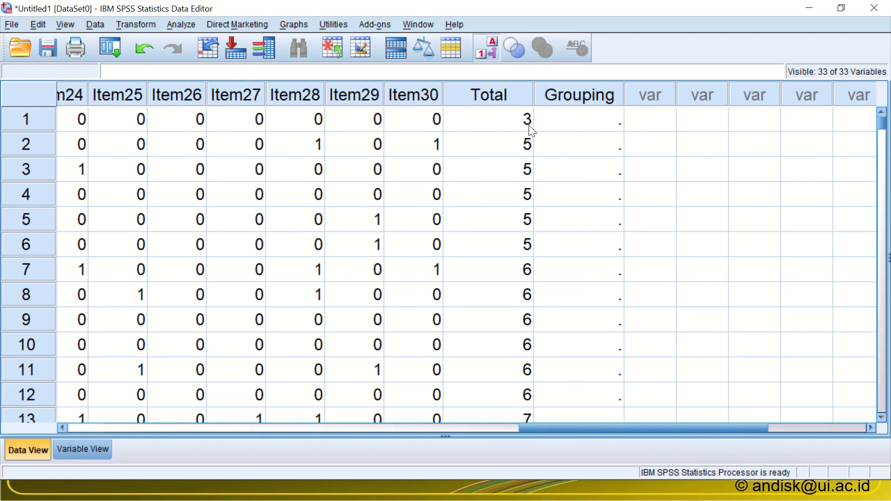
click(494, 125)
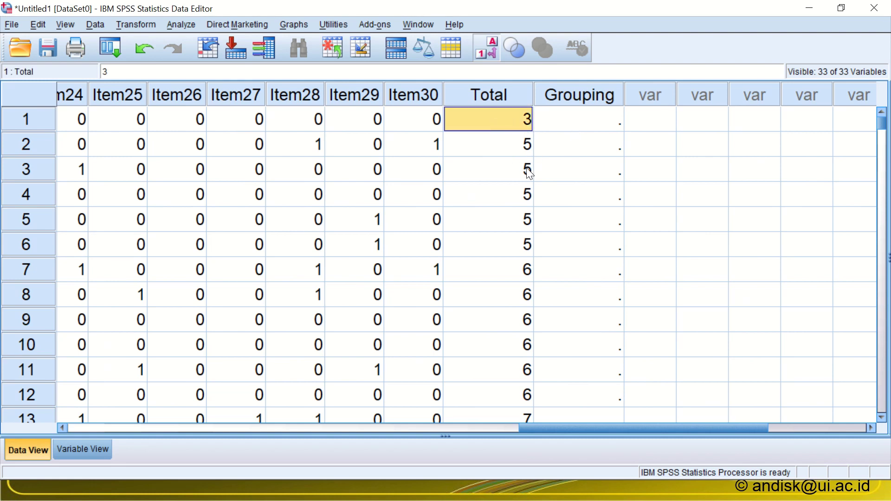
click(557, 129)
text(1)
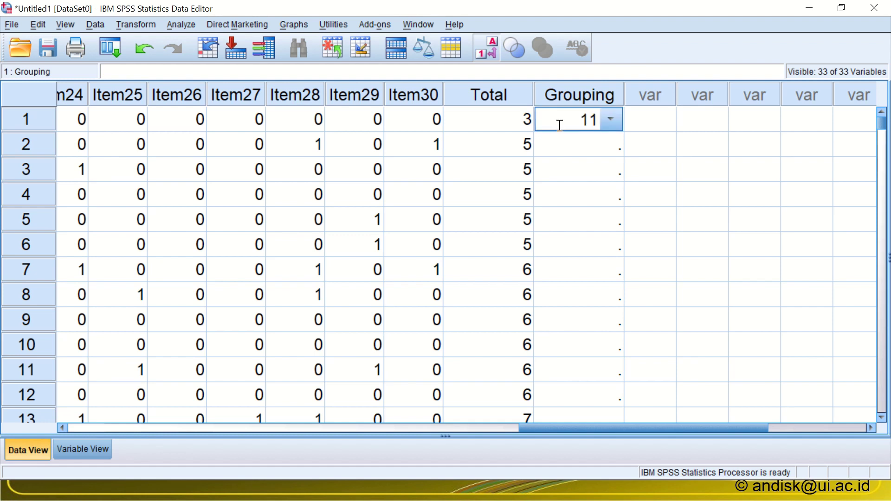
key(Return)
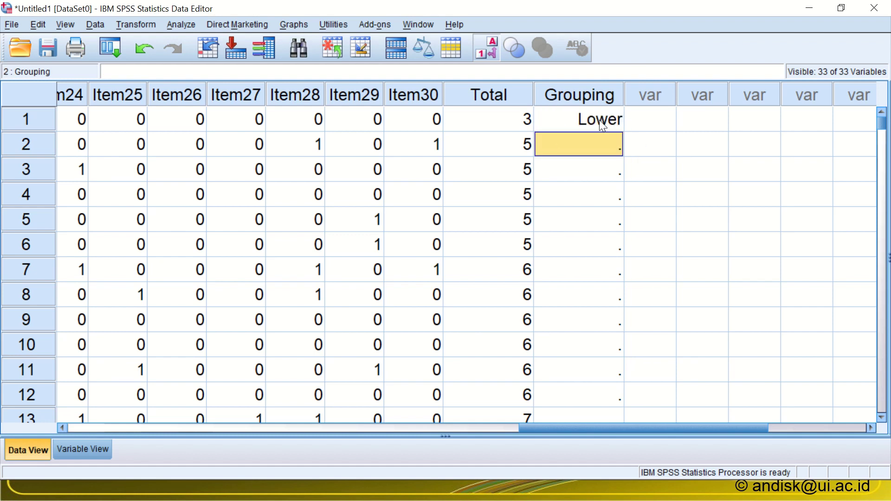
- Copy the Lower value from case 1 of the Grouping variable into cases 2 to 110
right_click(580, 123)
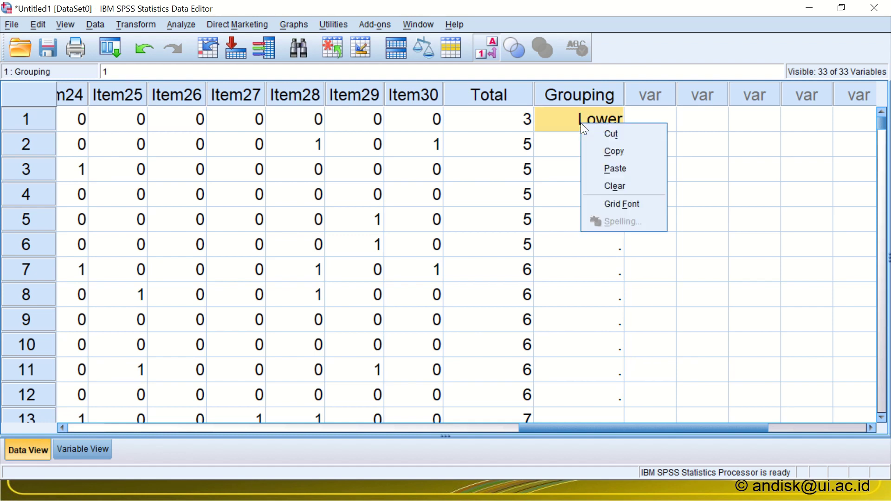
click(595, 155)
drag(580, 148, 552, 214)
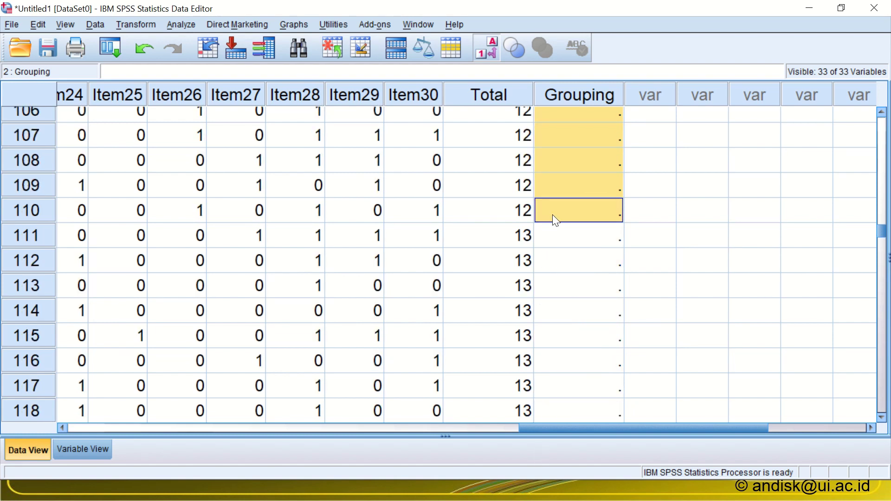
key(ctrl+v)
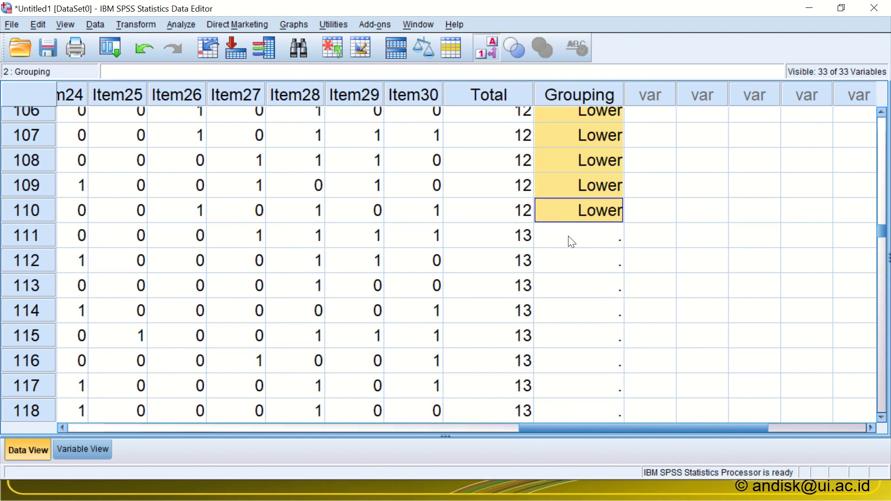
- Enter 2 (Upper) as the Grouping value of case 137 and copy it into cases 138 to 250
scroll(577, 284, down, 6)
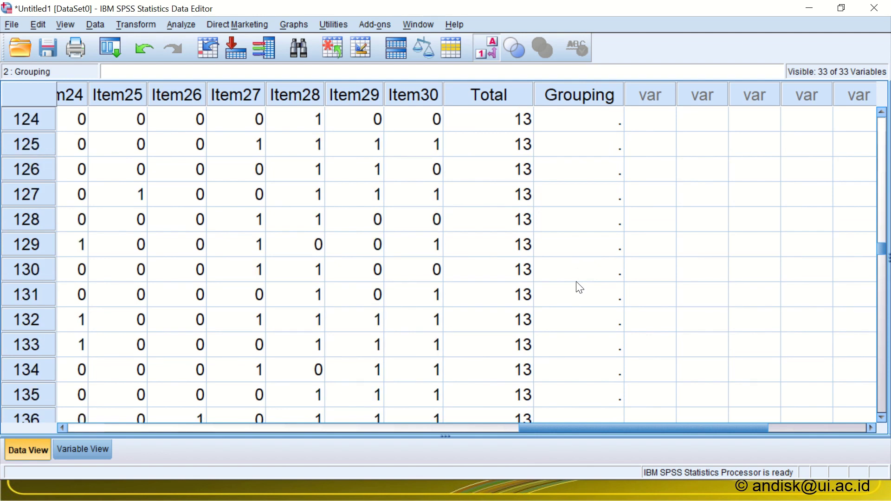
scroll(580, 287, down, 4)
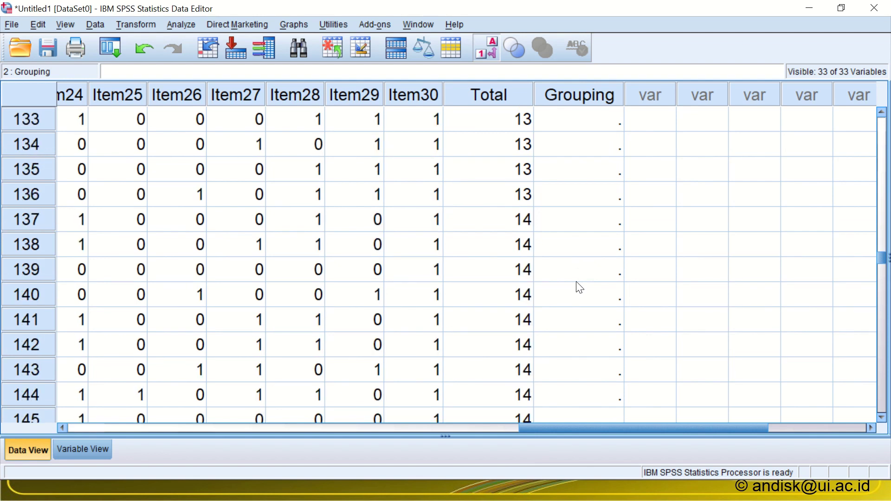
click(589, 154)
text(2)
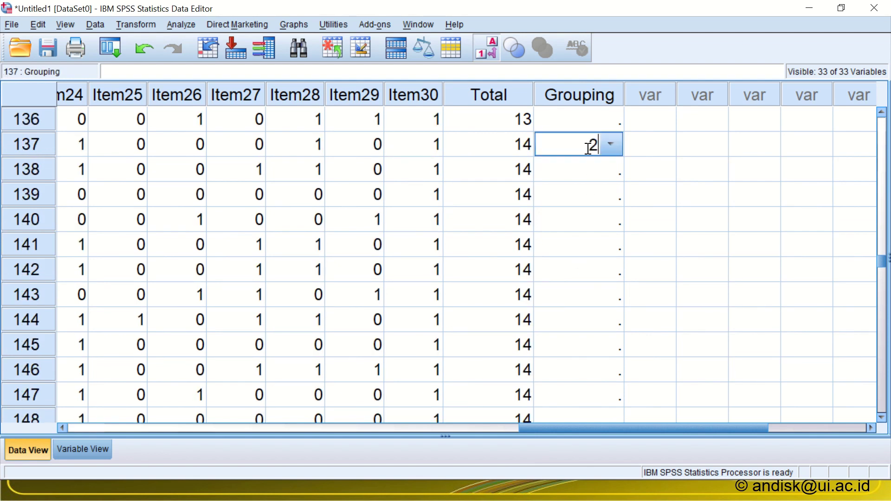
key(Return)
right_click(585, 146)
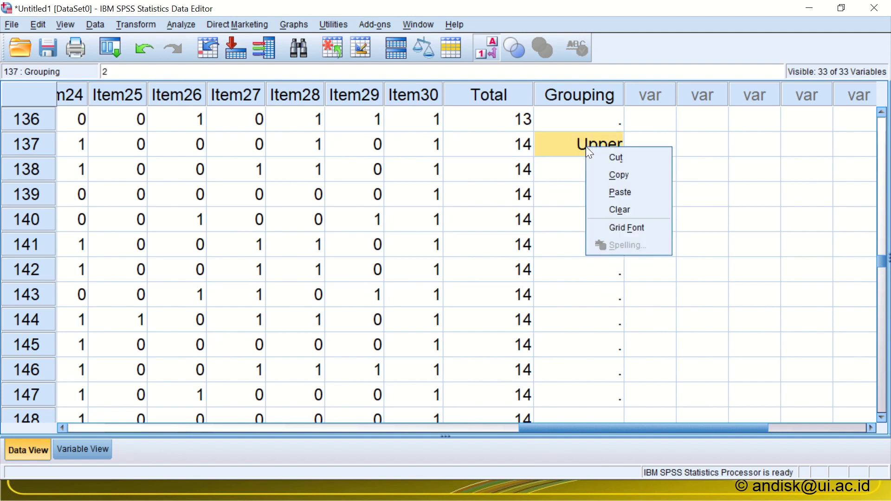
click(603, 172)
drag(599, 174, 569, 344)
key(ctrl+v)
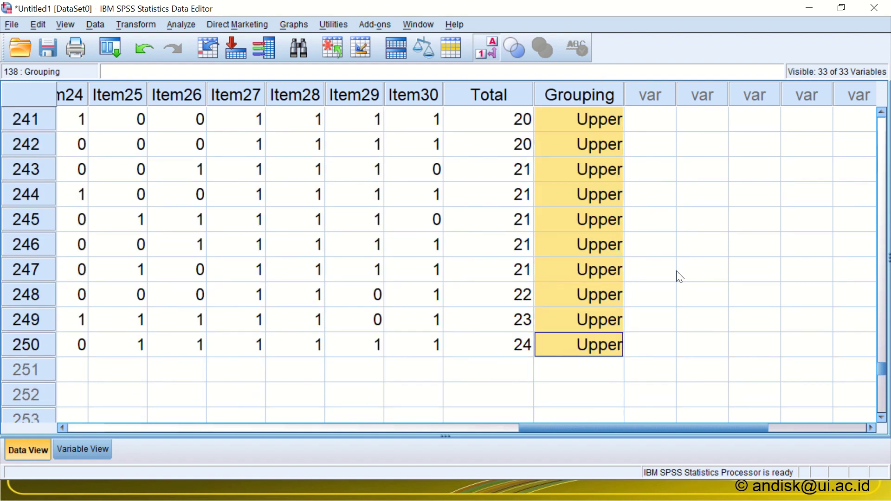
scroll(691, 229, up, 5)
scroll(691, 229, up, 10)
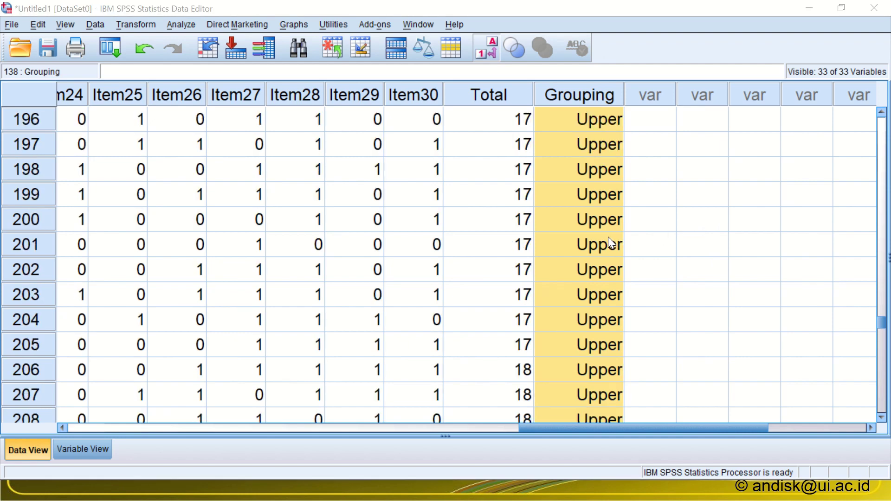
- Switch to the Data Latihan workbook in Excel and insert two blank columns before the D (pU - pL) column
key(alt+Tab)
key(alt+Tab)
key(alt+Tab)
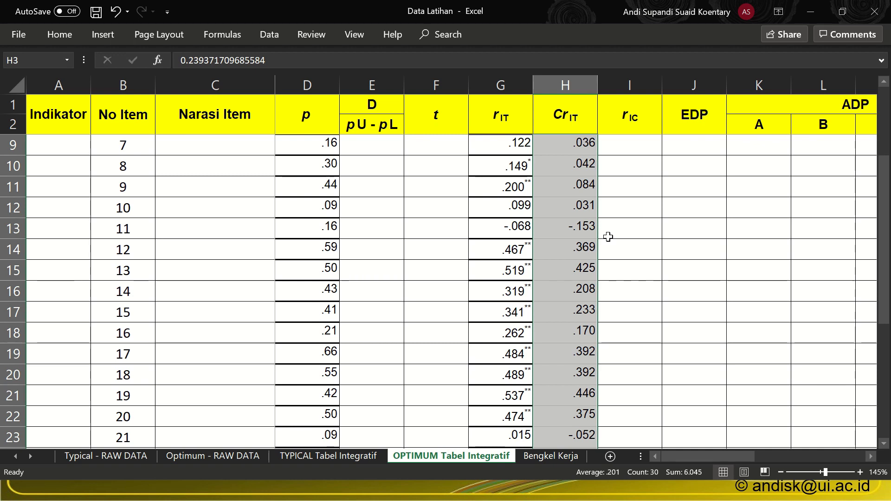
click(373, 103)
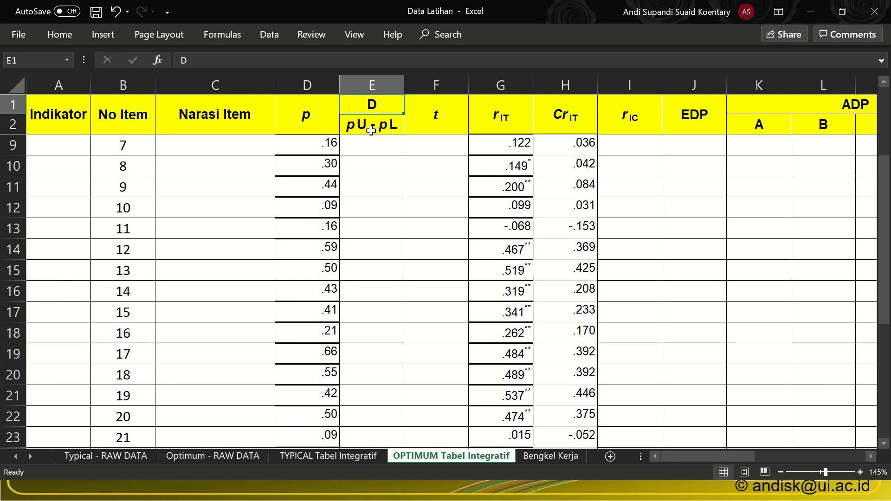
click(353, 131)
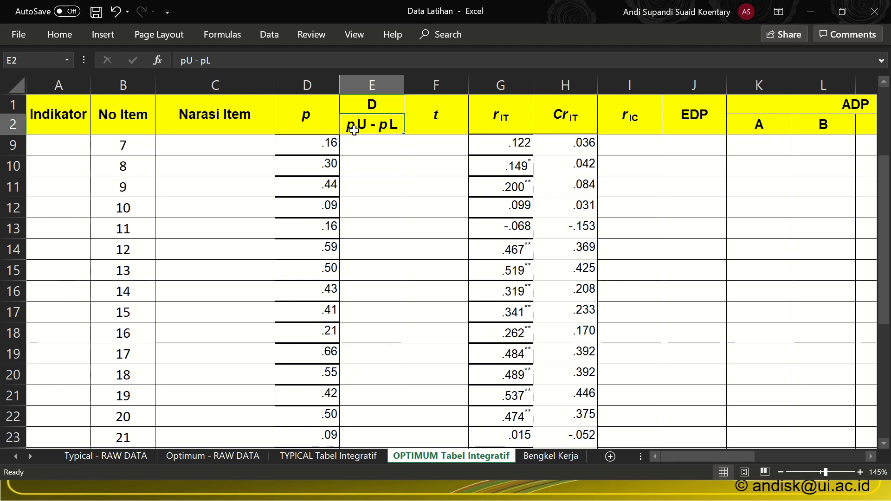
click(387, 145)
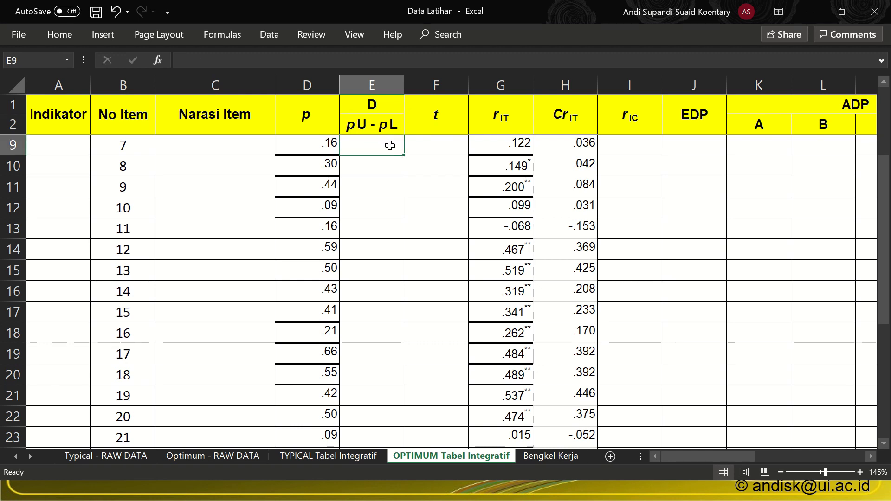
key(alt+i)
key(c)
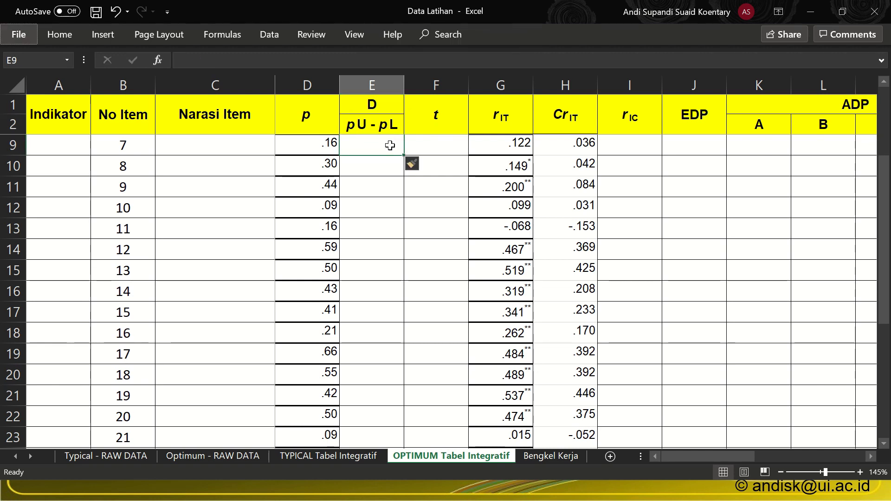
key(alt+i)
key(c)
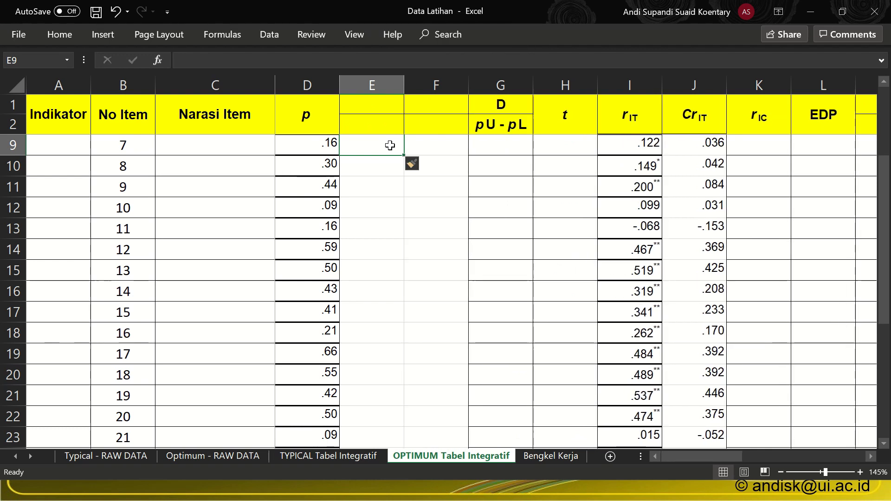
- Keep the full ribbon displayed, and merge and center header cells E1:E2 and F1:F2 separately
drag(376, 102, 378, 124)
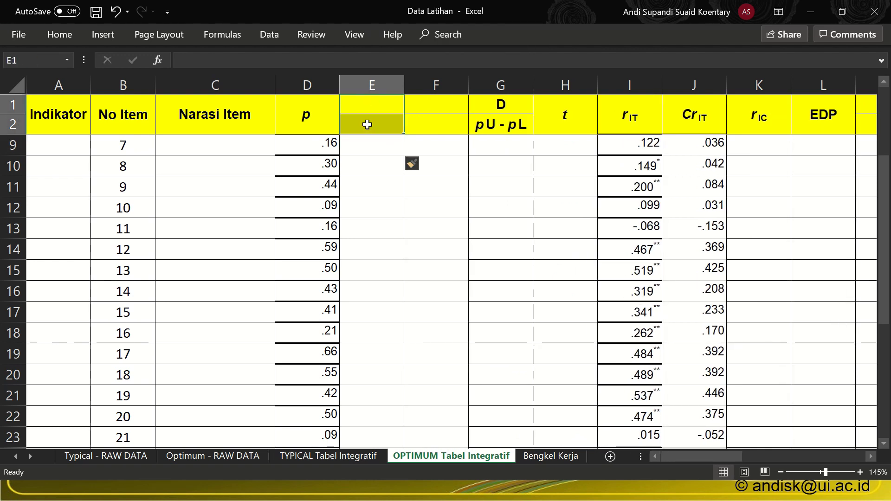
click(778, 12)
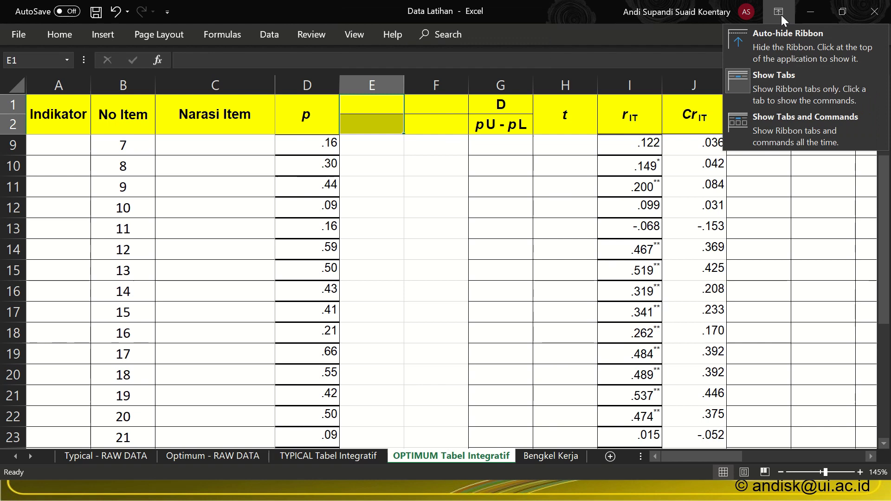
click(807, 125)
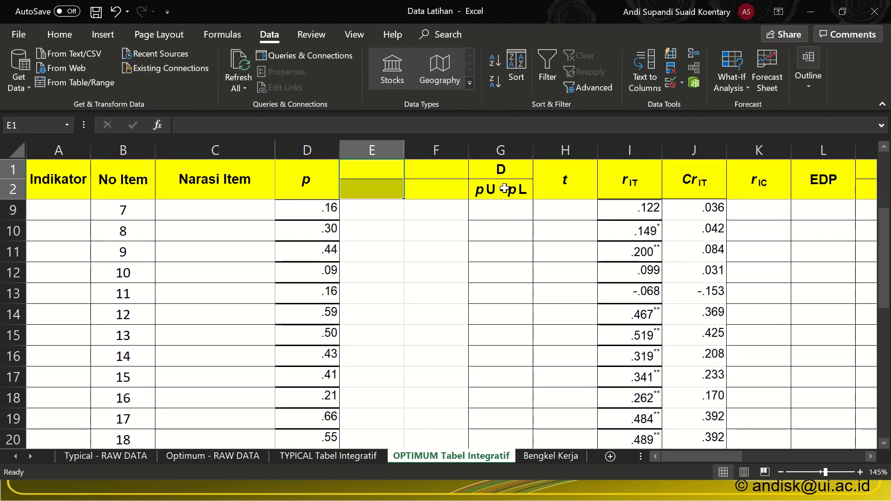
click(61, 34)
click(325, 83)
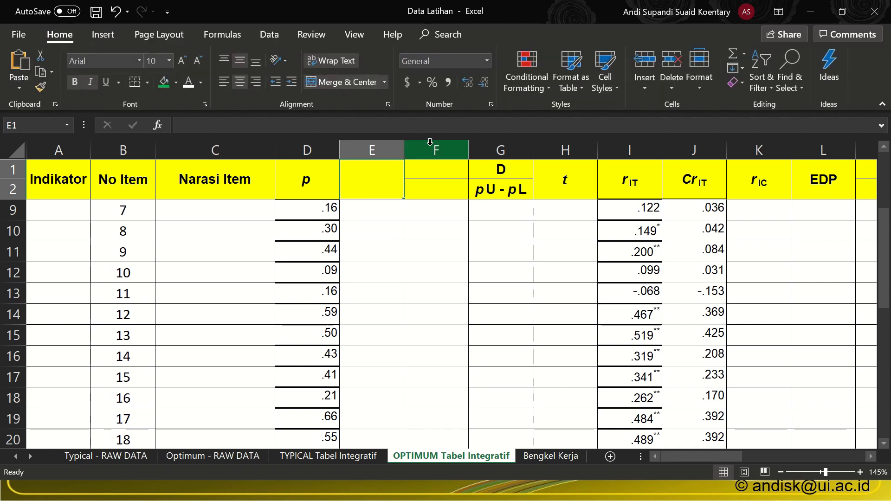
click(422, 169)
drag(424, 165, 423, 189)
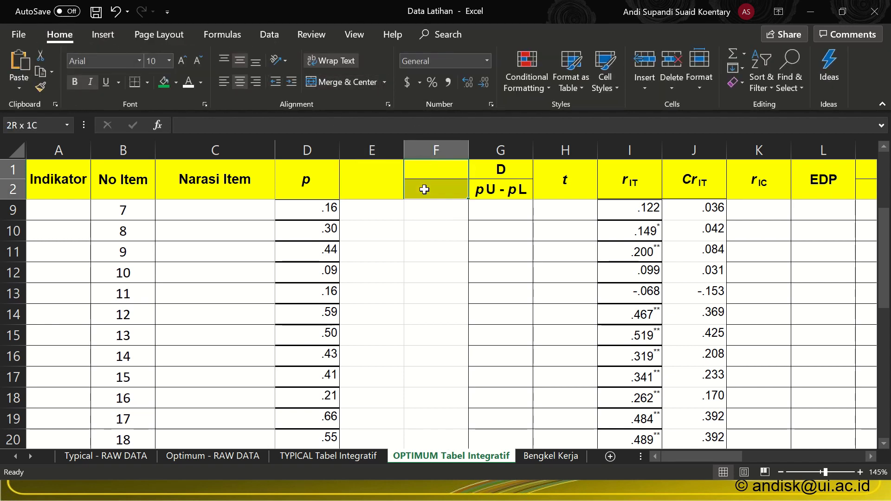
click(331, 83)
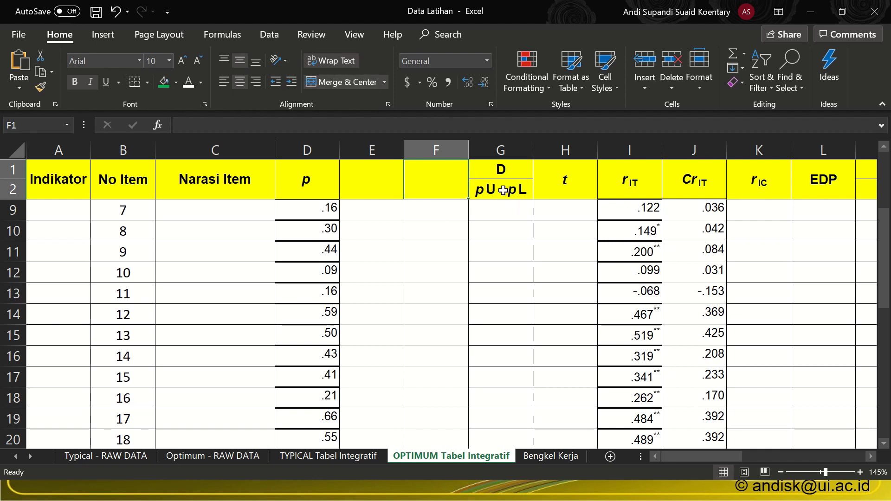
- Copy the pU - pL header from G2 into the merged header cells of columns E and F
click(490, 181)
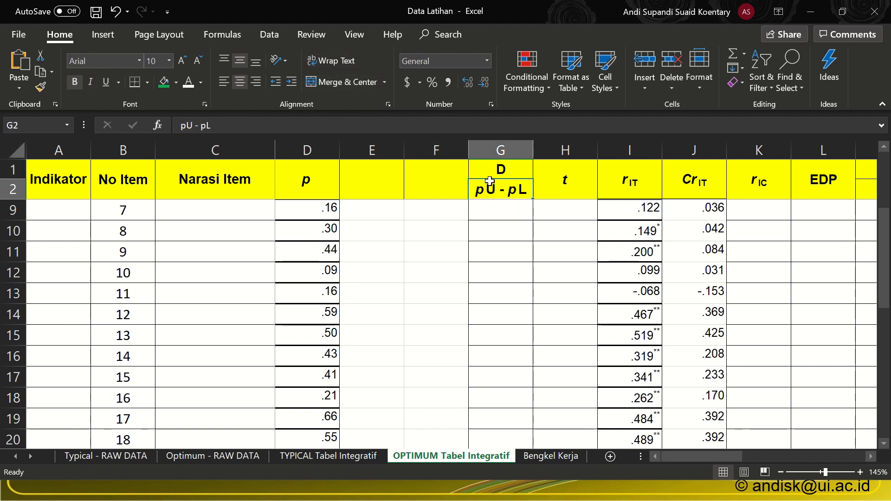
click(539, 272)
click(501, 187)
key(ctrl+c)
click(371, 168)
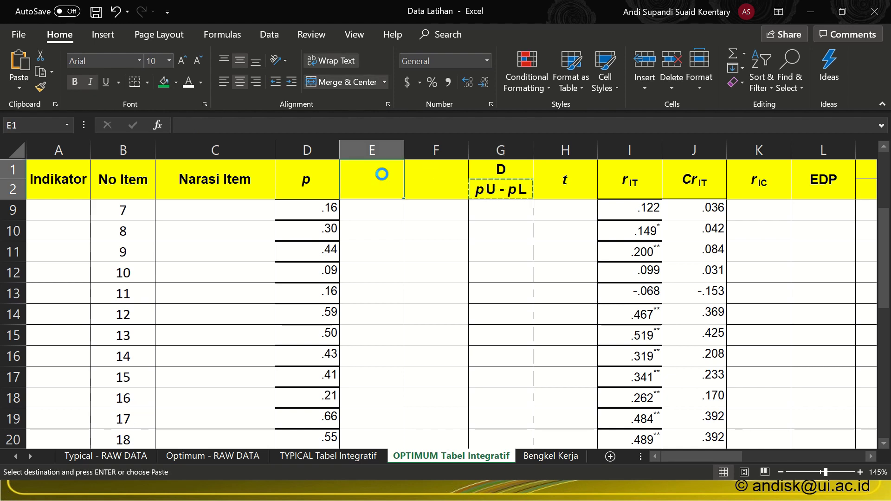
key(ctrl+v)
click(428, 184)
key(ctrl+v)
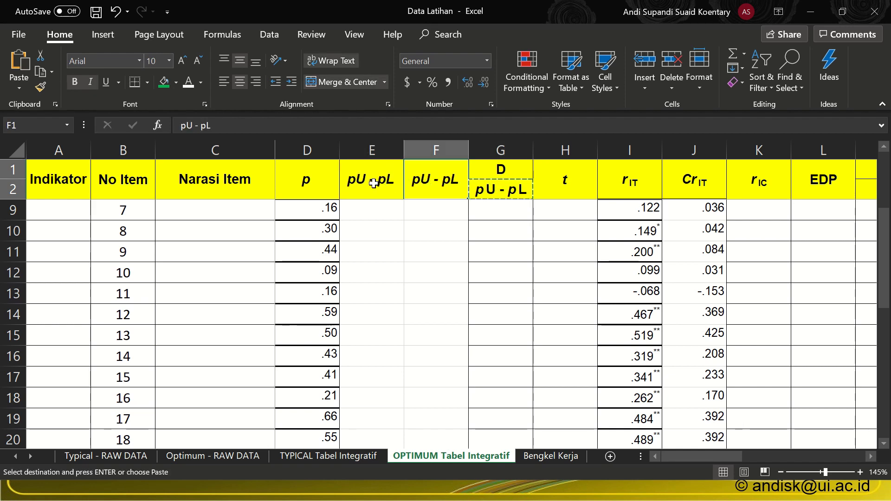
- Shorten the column E header to pU and the column F header to pL
double_click(370, 180)
drag(370, 180, 403, 181)
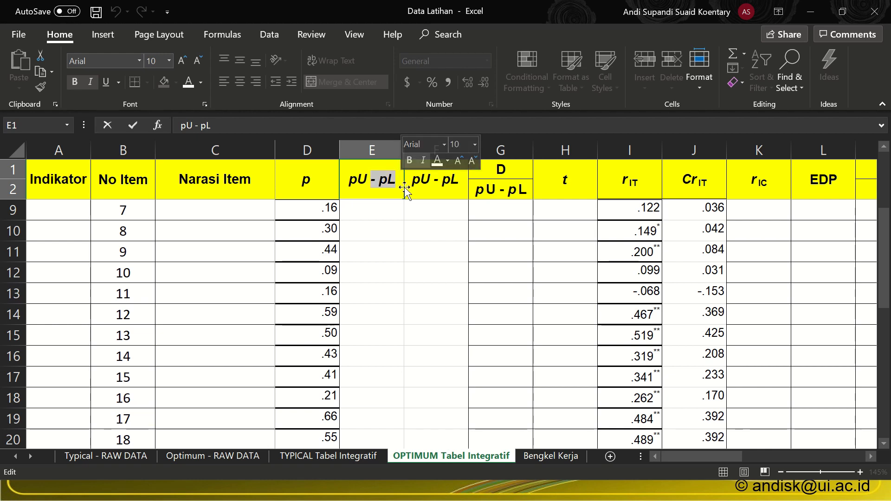
key(BackSpace)
click(440, 181)
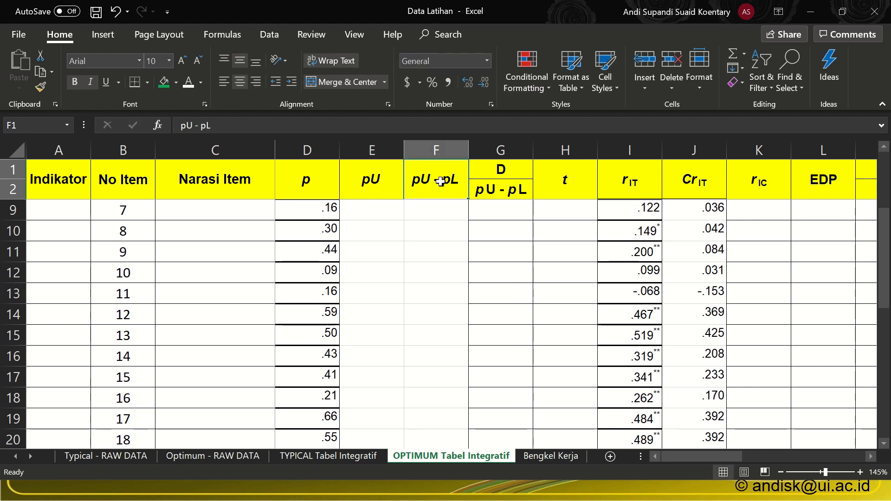
double_click(441, 180)
drag(441, 181, 412, 181)
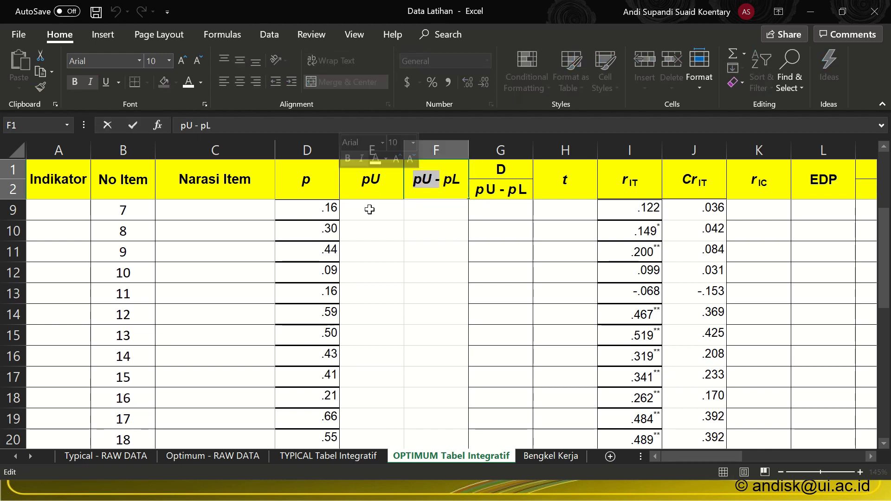
key(BackSpace)
click(492, 235)
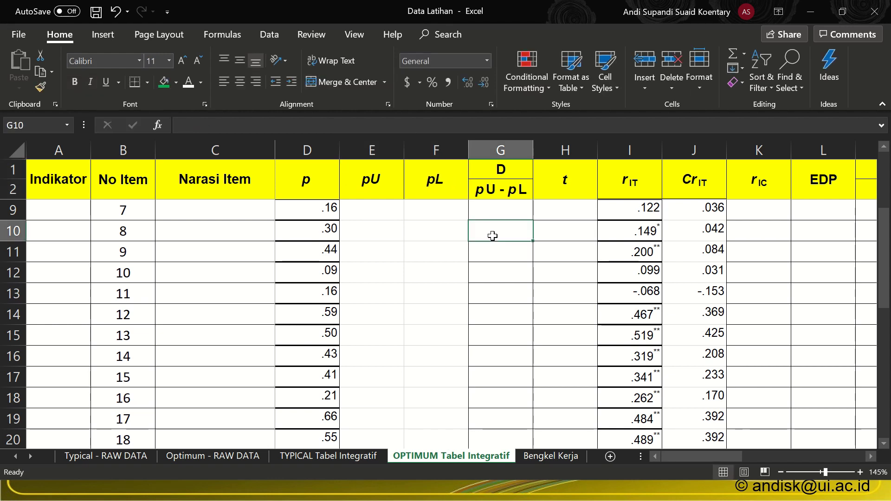
- Look over the p, pU and pL cells of item 1, and switch back to the Untitled1 data set in SPSS
click(371, 217)
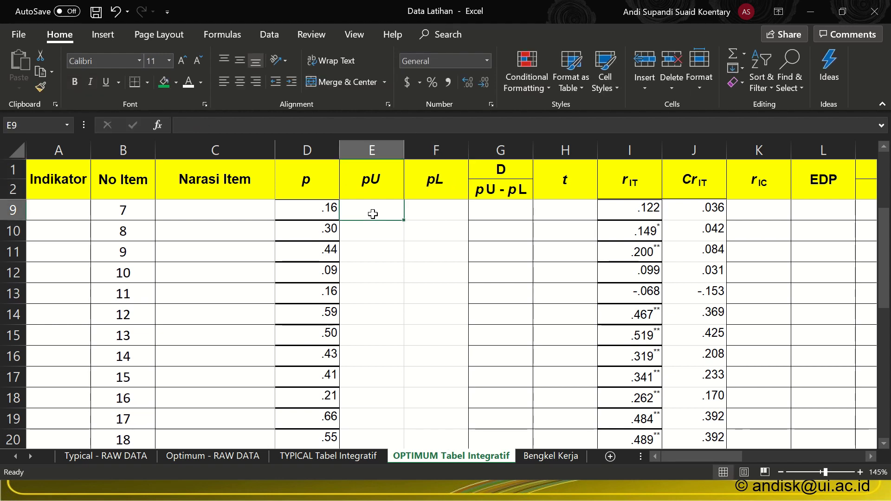
scroll(371, 213, up, 2)
click(422, 211)
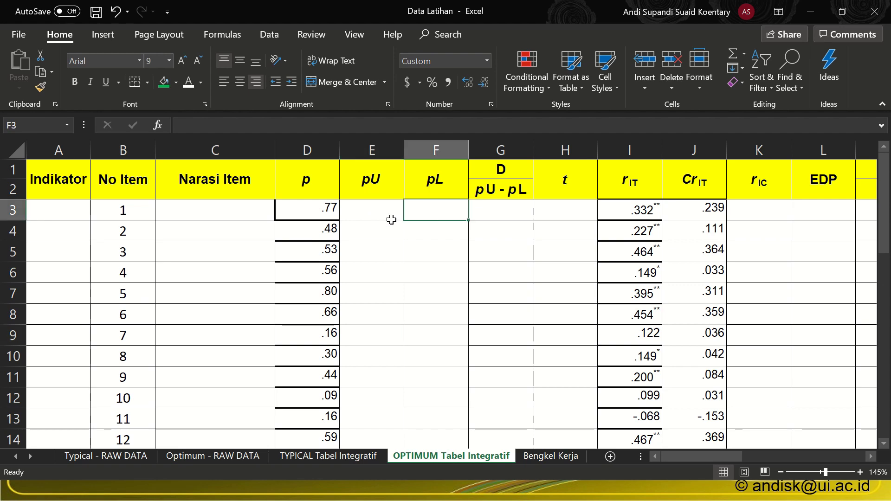
click(372, 213)
key(alt+Tab)
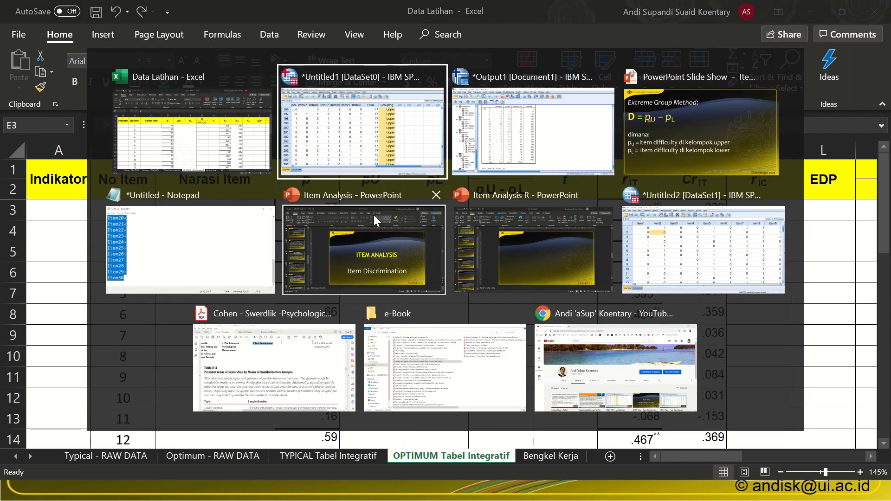
key(alt+Tab)
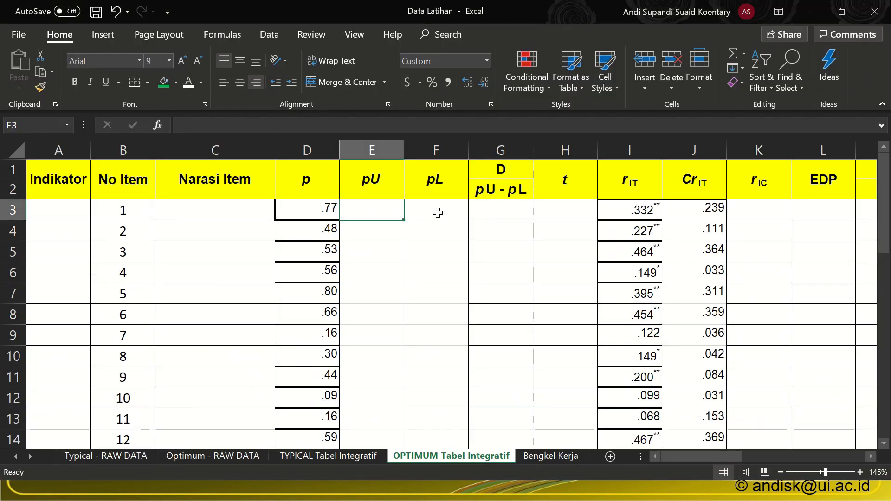
click(300, 207)
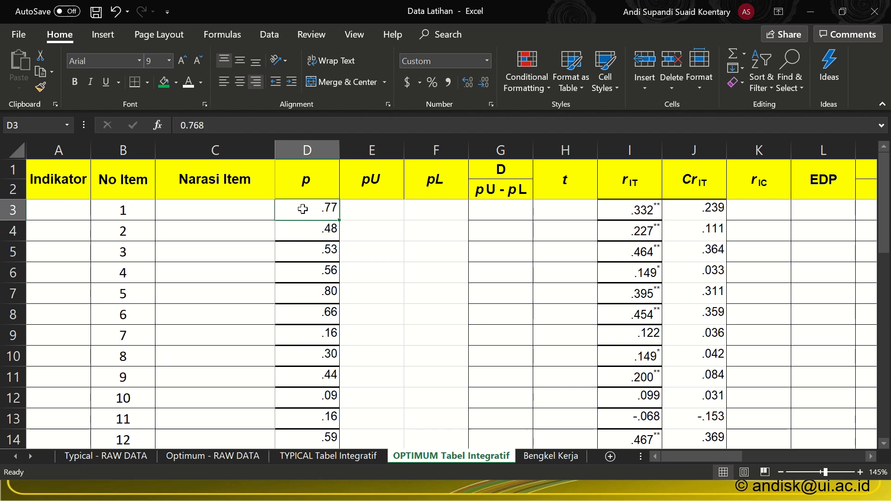
click(364, 204)
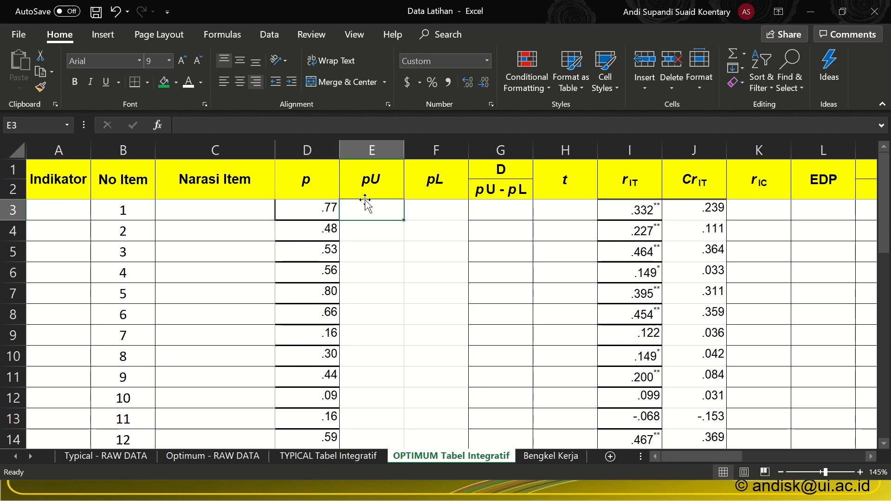
key(alt+Tab)
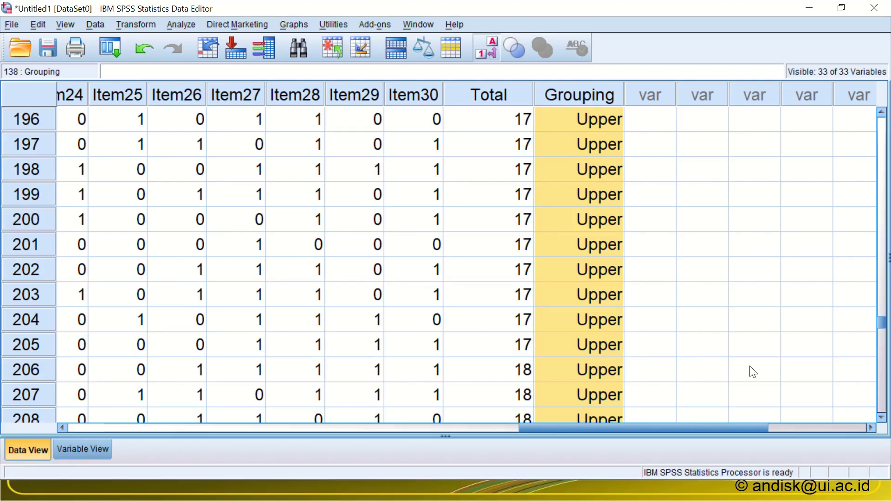
- Set Select Cases to use cases that satisfy a condition, and open the condition for editing
drag(883, 324, 882, 236)
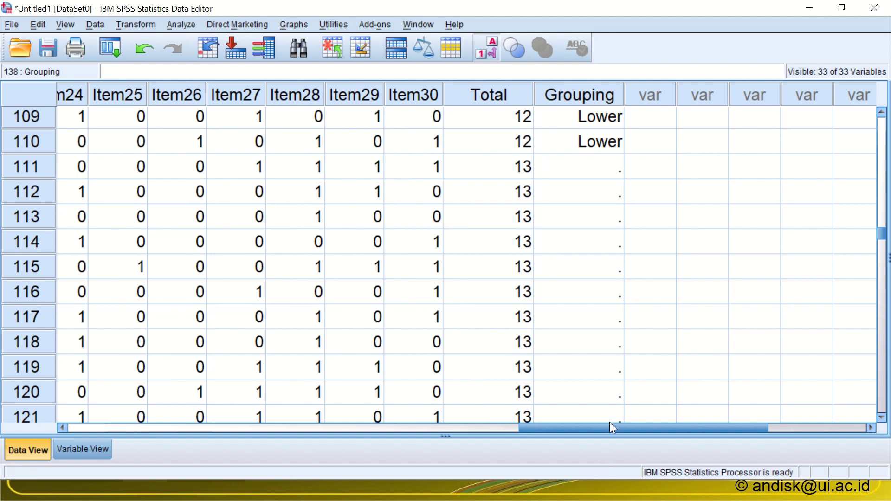
drag(609, 427, 575, 430)
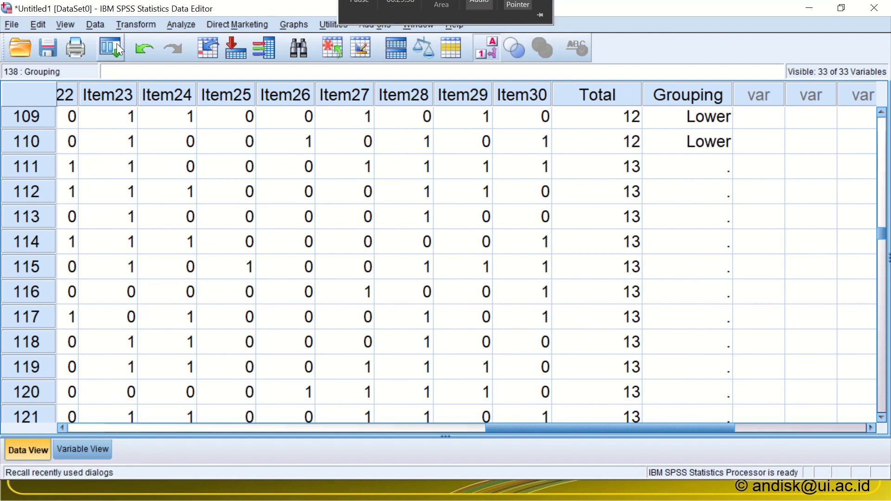
click(101, 25)
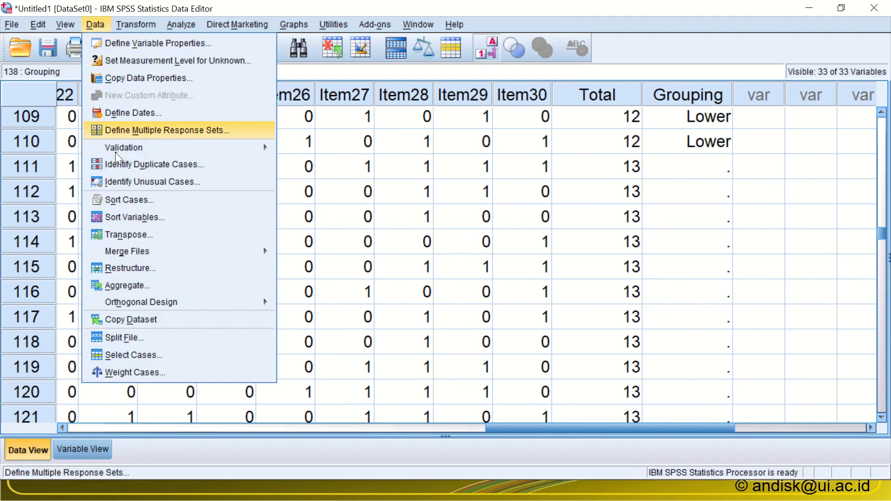
click(141, 355)
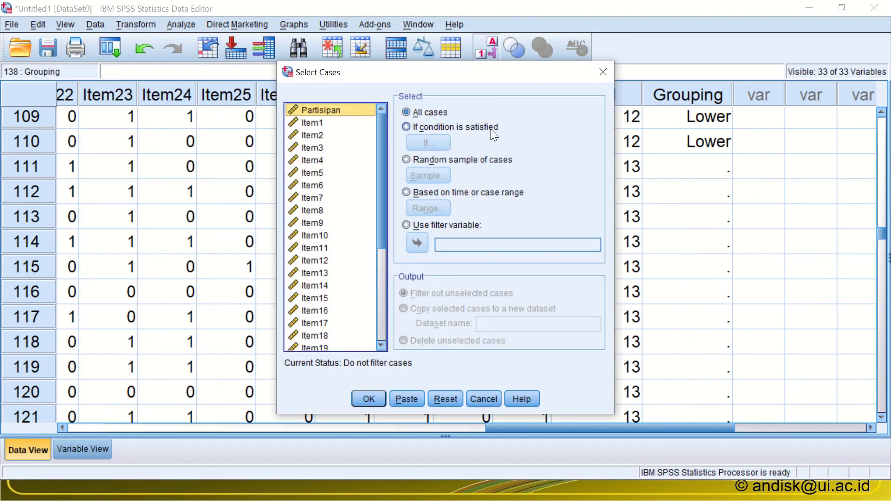
click(422, 130)
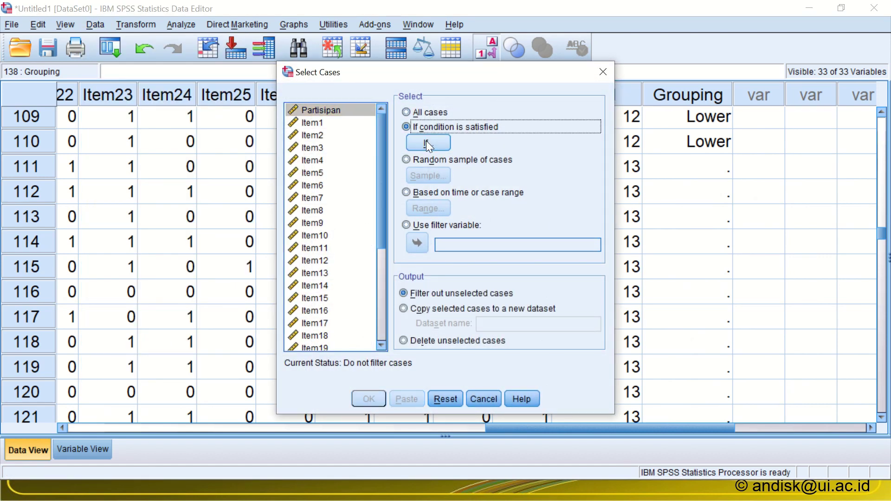
click(426, 141)
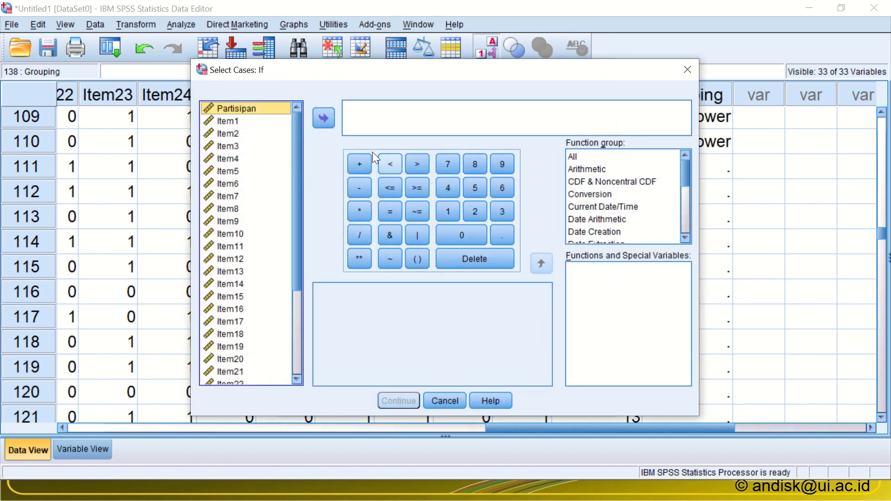
- Enter the condition Grouping = 1 and apply the case selection, filtering out unselected cases
drag(300, 130, 288, 282)
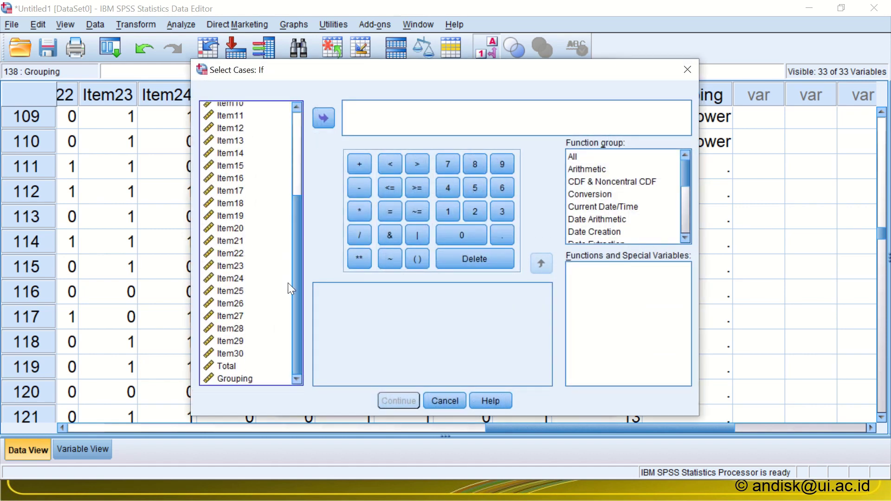
click(236, 378)
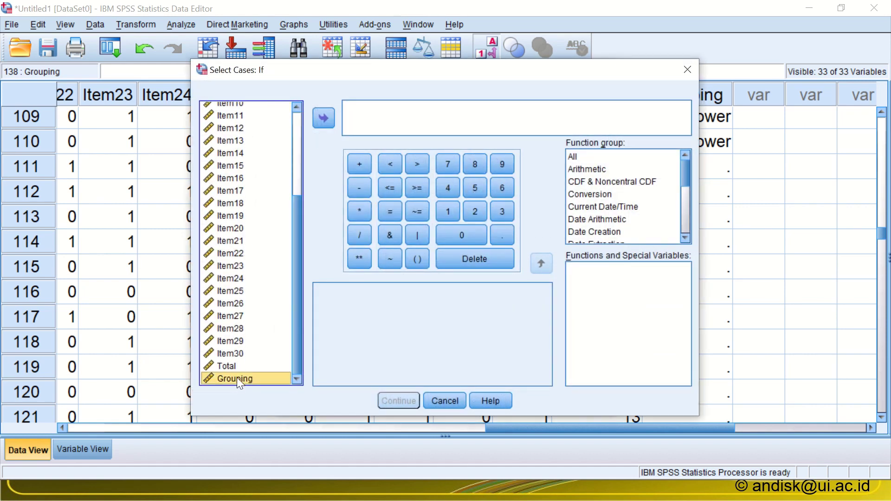
click(324, 118)
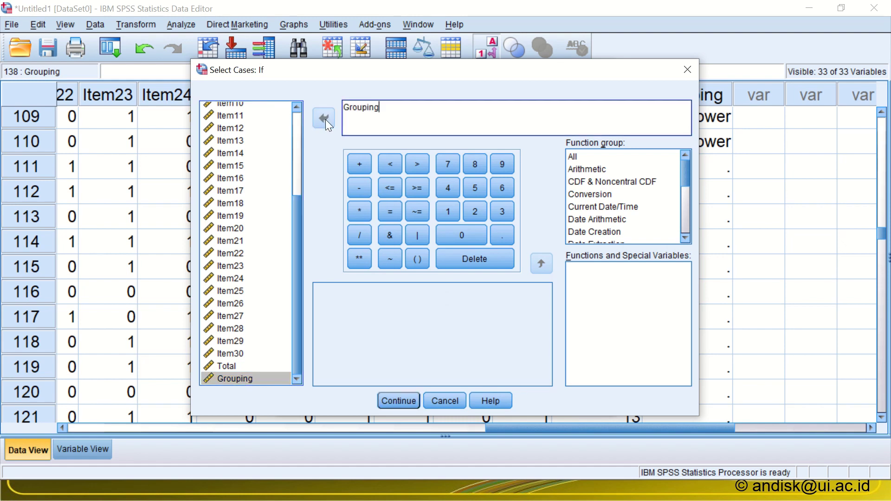
click(386, 216)
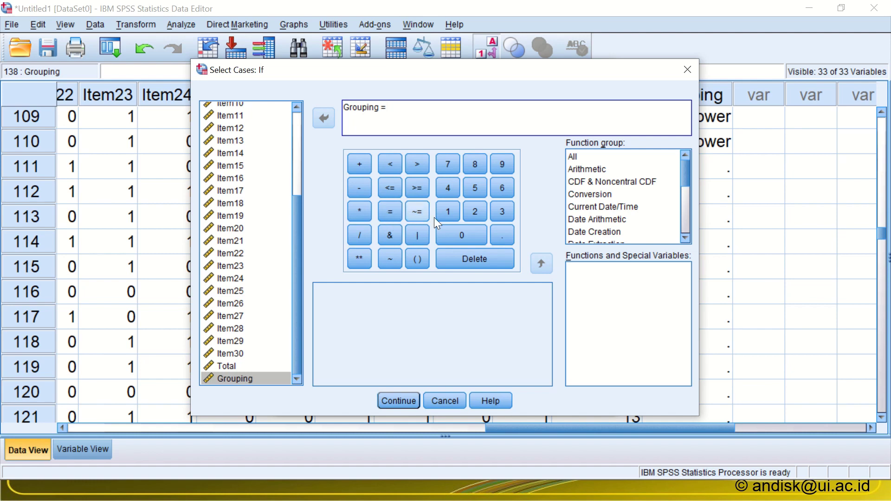
click(454, 210)
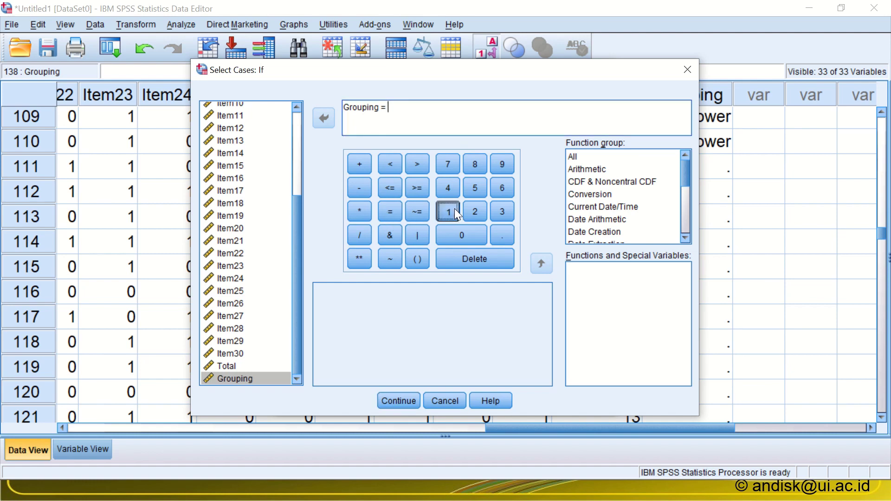
click(399, 400)
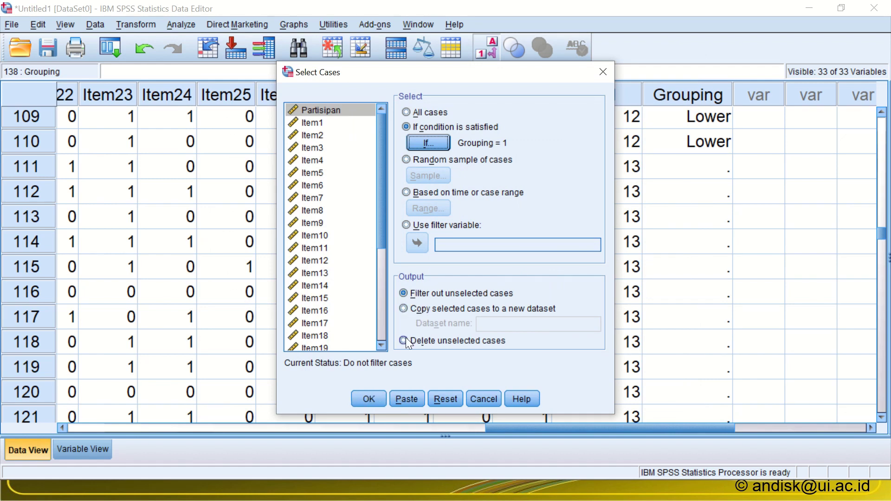
click(368, 400)
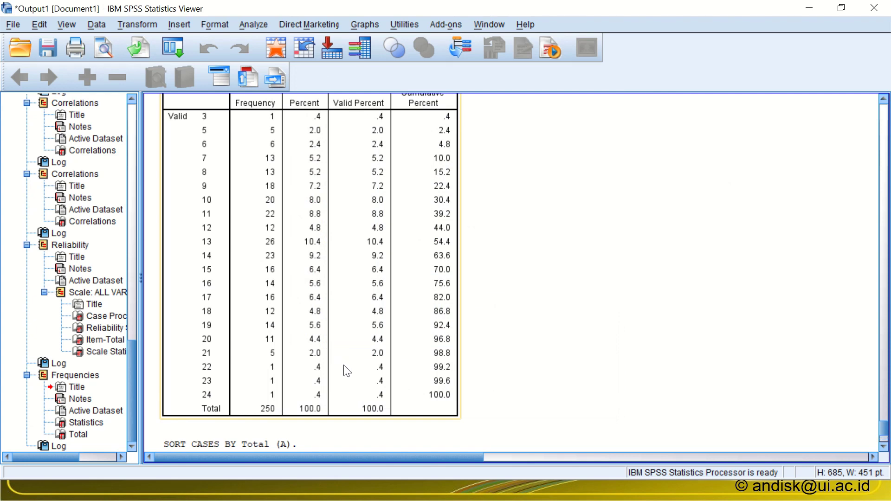
- Return to the data set and examine which Lower, ungrouped and Upper cases the filter keeps or excludes
key(alt+Tab)
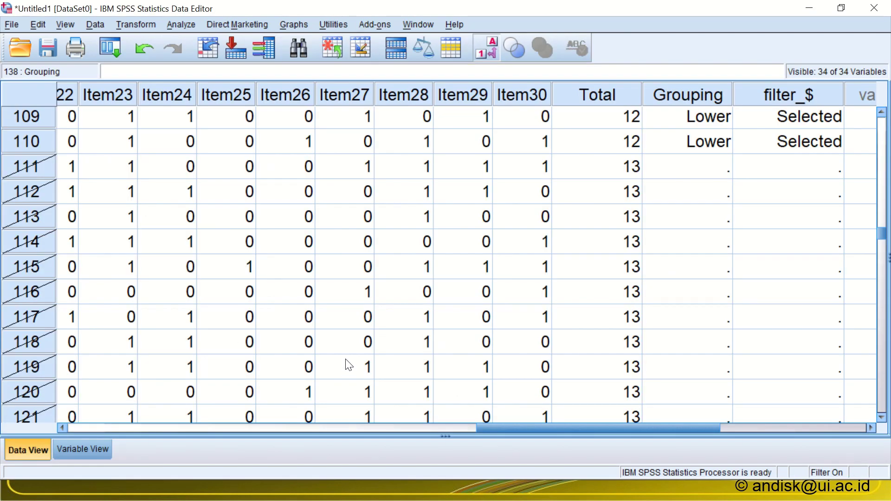
scroll(367, 340, down, 2)
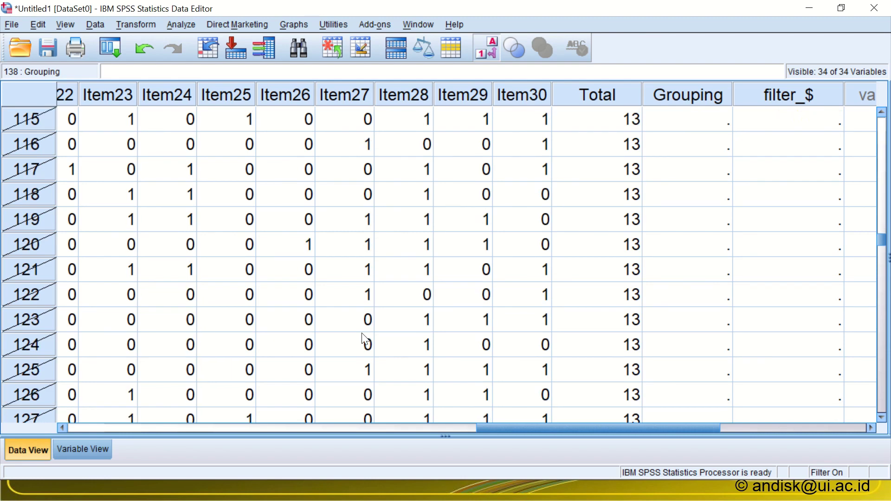
scroll(365, 341, up, 2)
scroll(581, 285, up, 2)
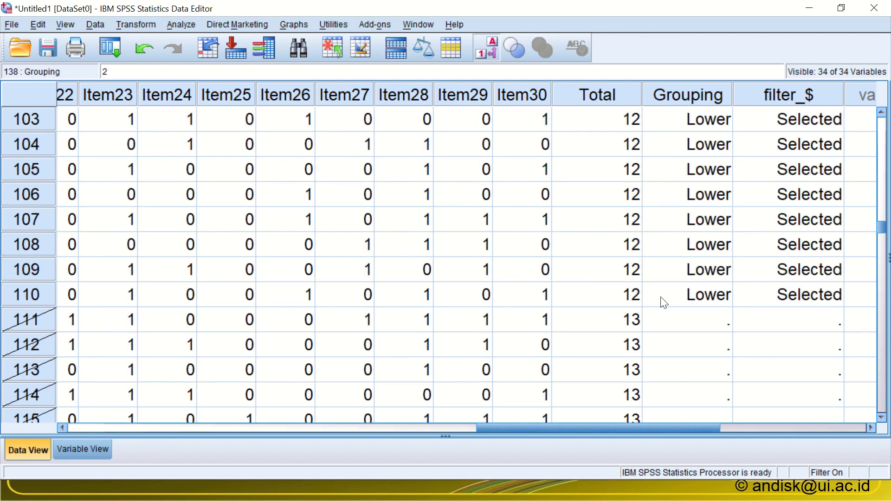
scroll(54, 321, down, 10)
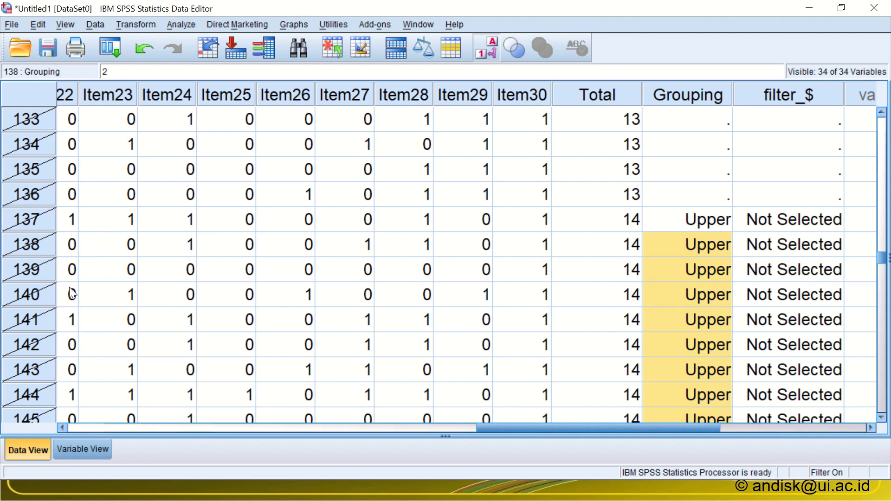
scroll(74, 281, up, 5)
scroll(74, 281, up, 13)
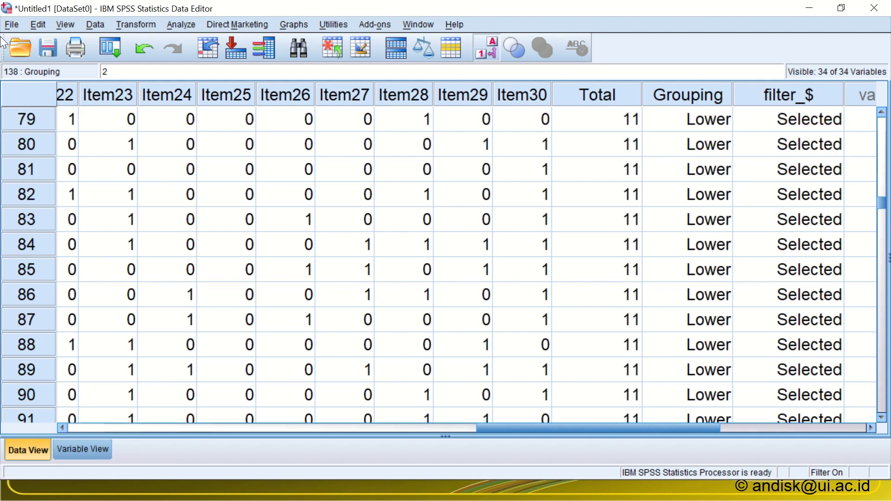
scroll(27, 193, down, 9)
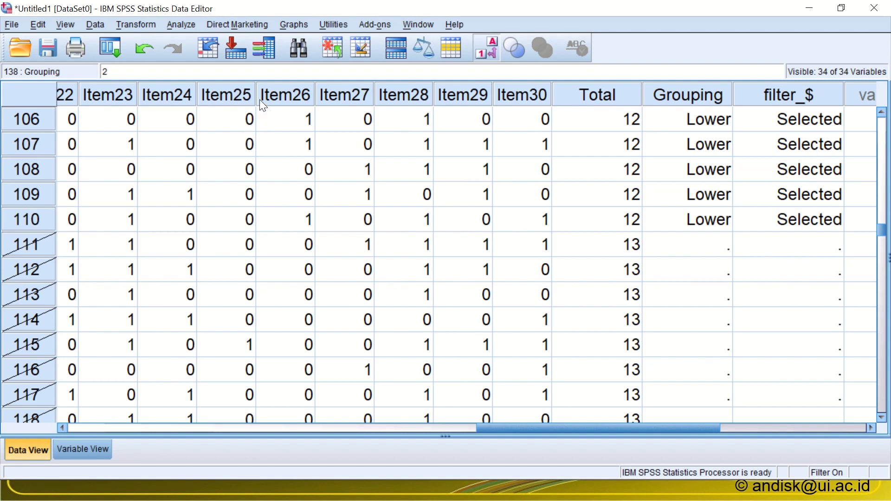
- Set up a Frequencies analysis for the filtered cases, replacing Total with Item1 through Item30 as the variables
click(189, 23)
mouse_move(227, 59)
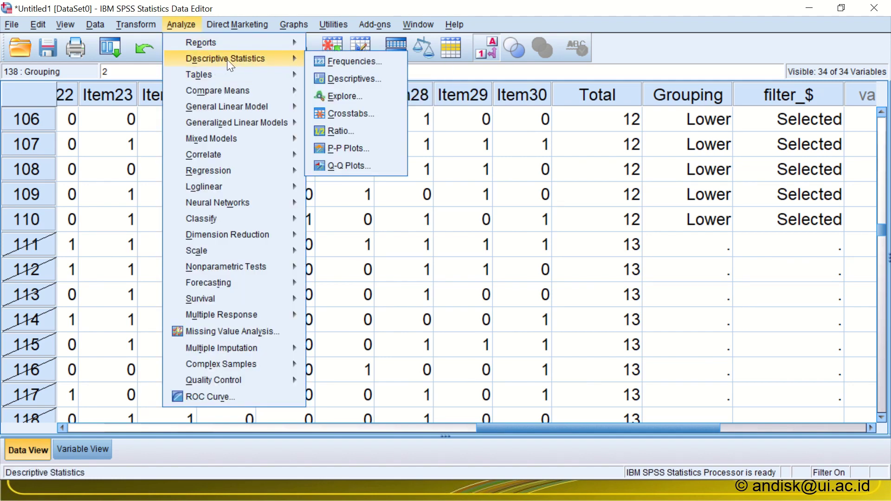
click(363, 62)
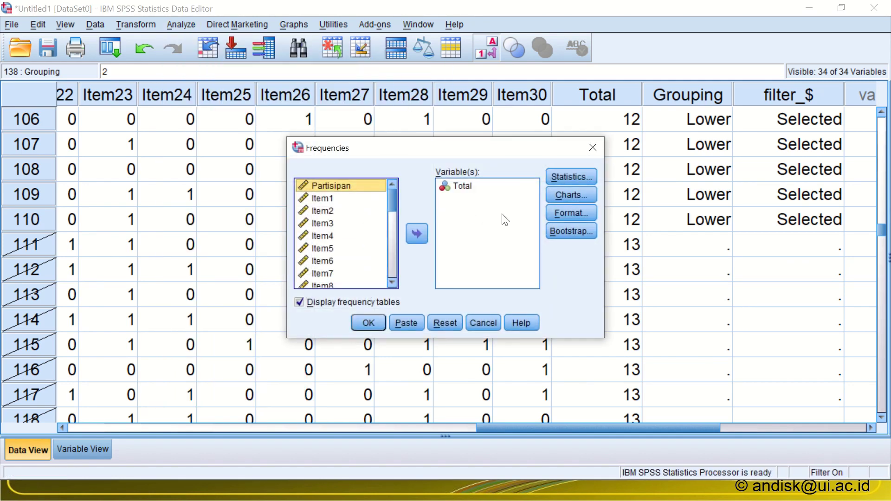
click(462, 186)
click(422, 233)
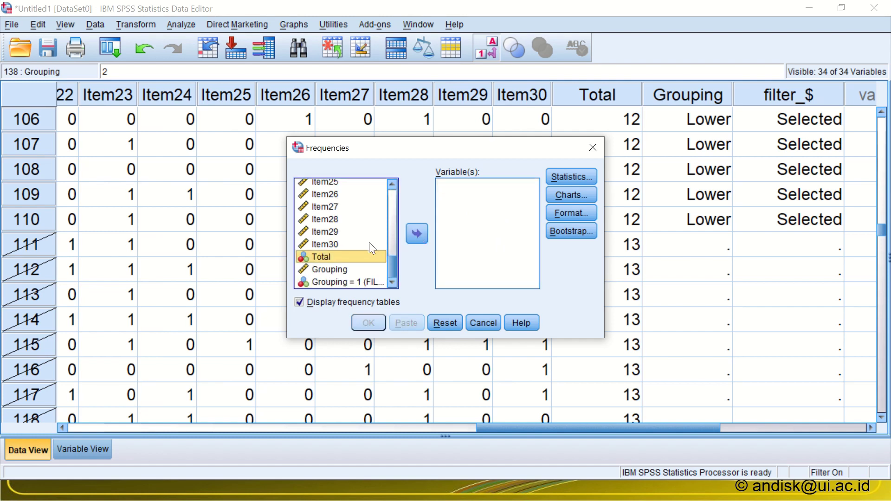
scroll(333, 244, up, 9)
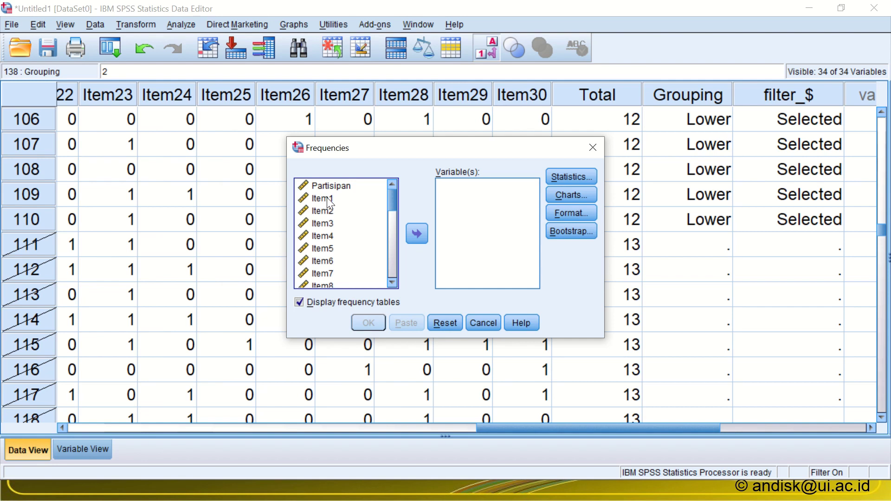
click(327, 198)
key(shift+End)
click(413, 233)
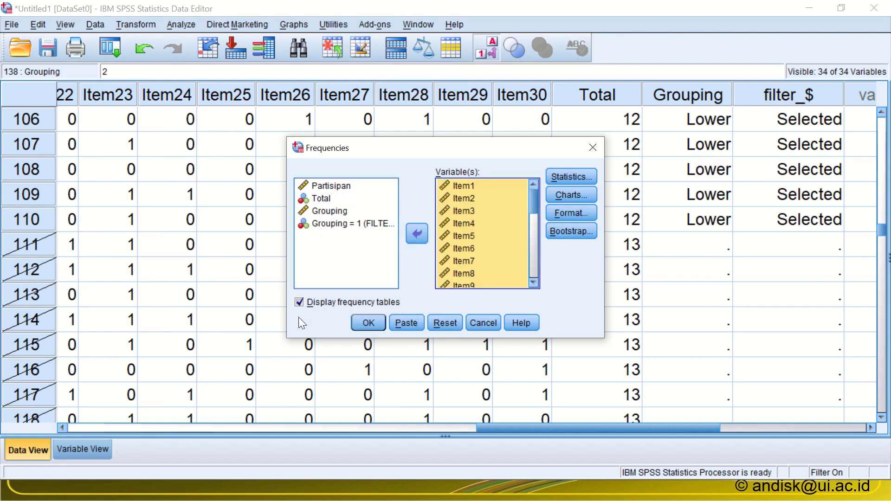
- Turn off the frequency tables, request the mean instead of the median, and run the Frequencies analysis
click(310, 300)
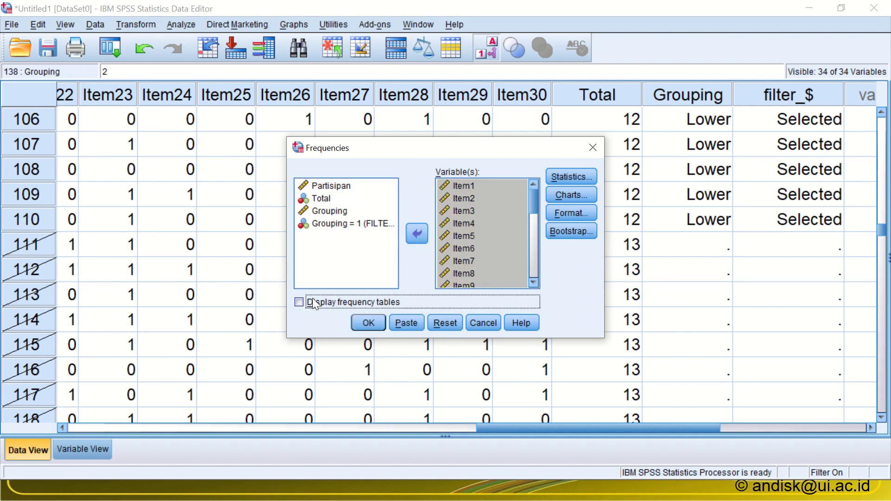
click(560, 178)
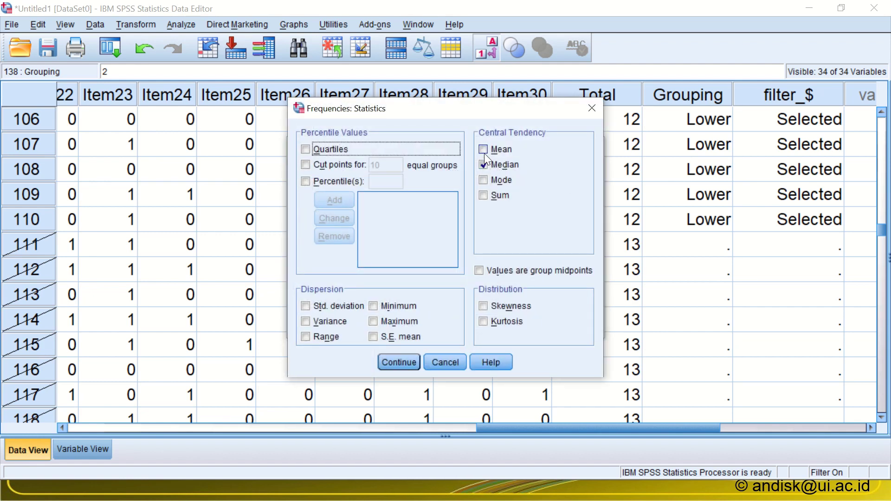
click(484, 153)
click(482, 163)
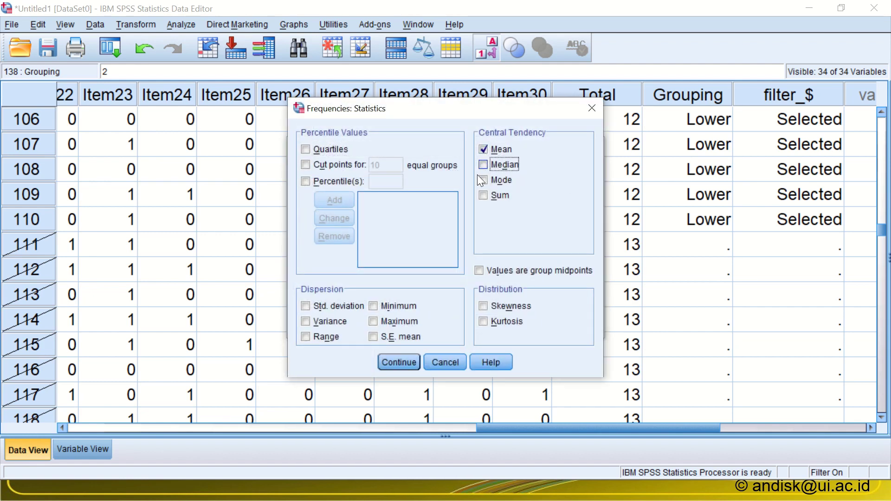
click(400, 362)
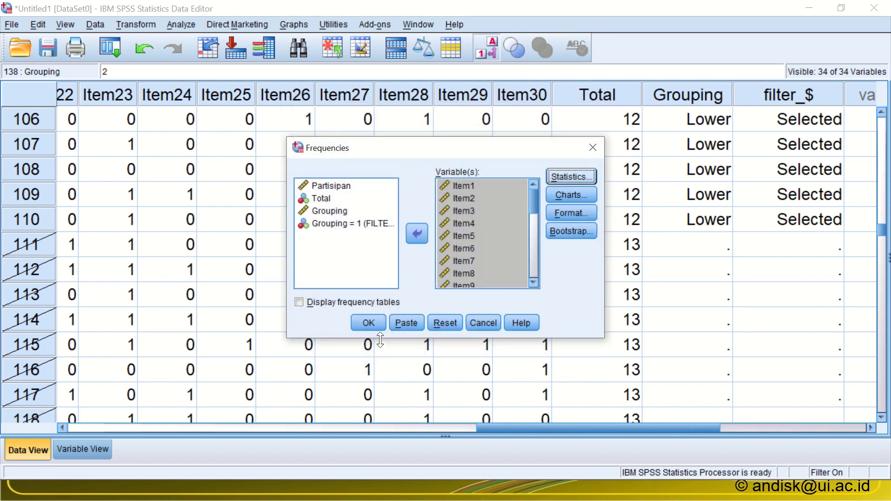
click(372, 322)
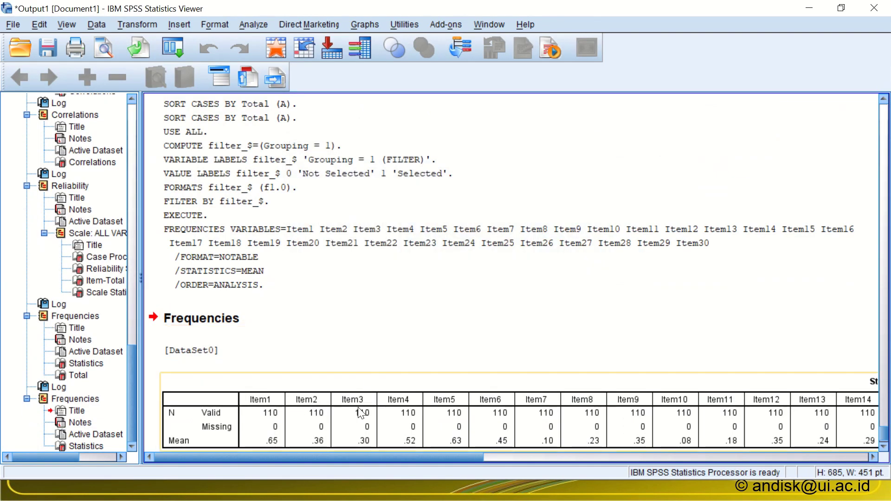
- Copy the new item Statistics table from the output in Excel Worksheet (BIFF) format only
right_click(285, 414)
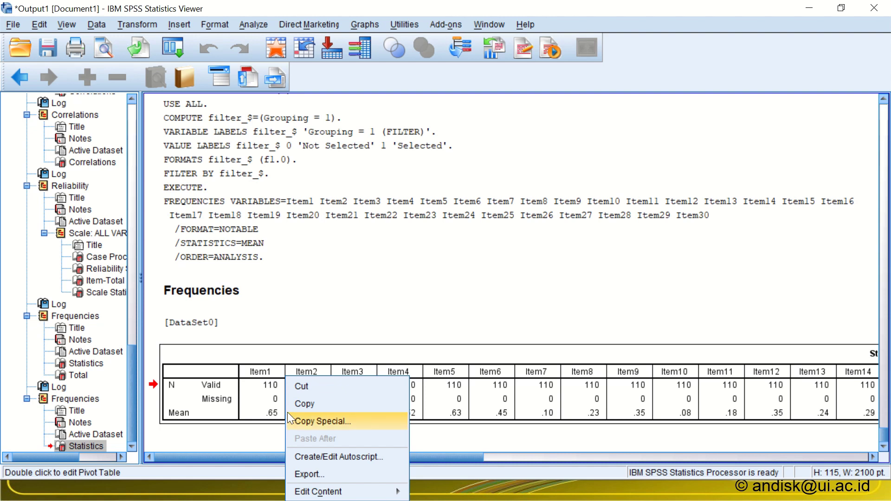
click(294, 419)
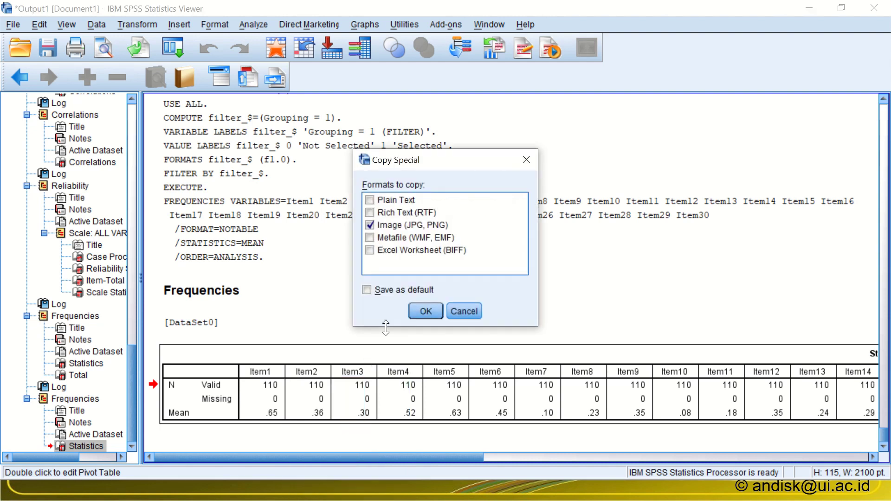
click(370, 250)
click(370, 225)
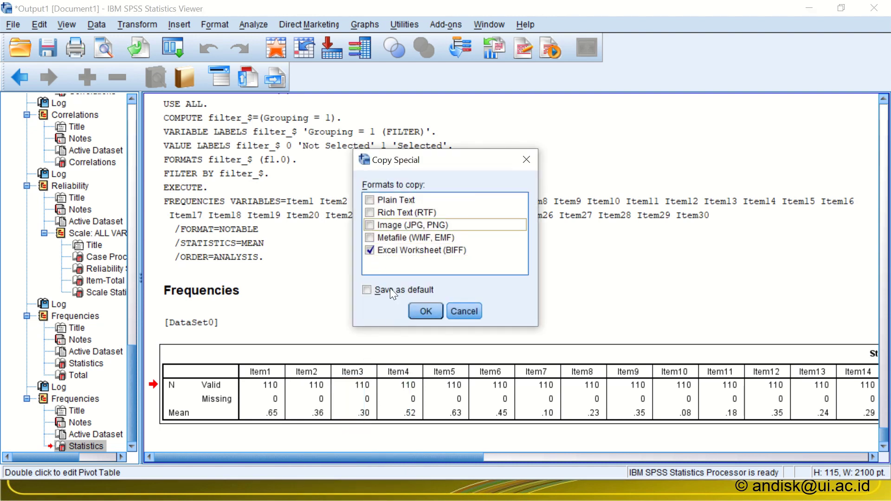
click(425, 312)
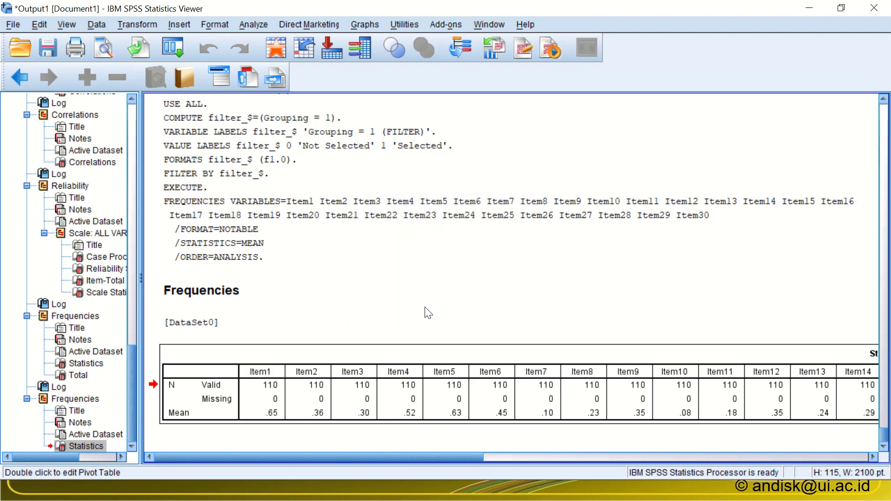
- Switch to the Excel workbook and paste the Statistics table at cell BJ1 of the Bengkel Kerja sheet
key(alt+Tab)
key(alt+Tab)
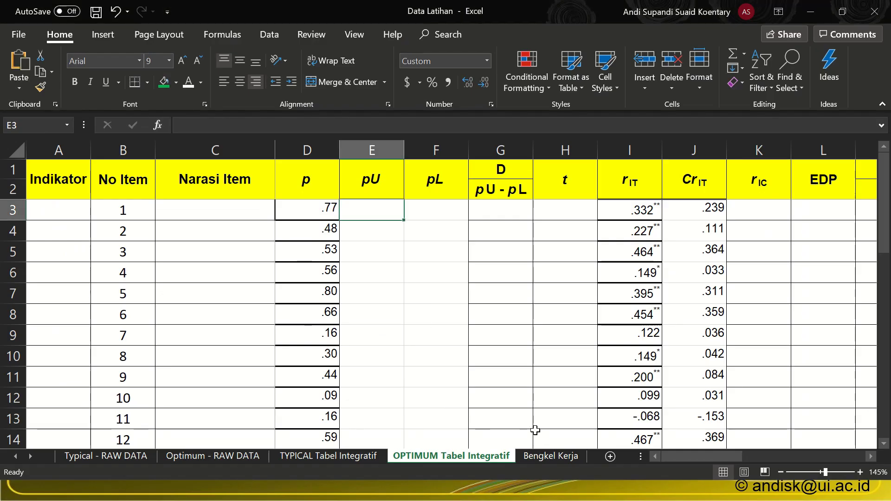
click(549, 457)
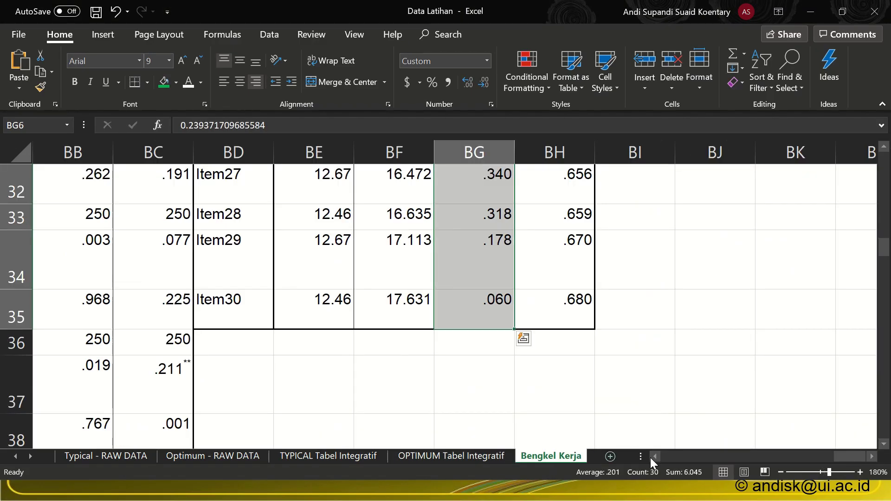
click(872, 457)
scroll(560, 288, up, 10)
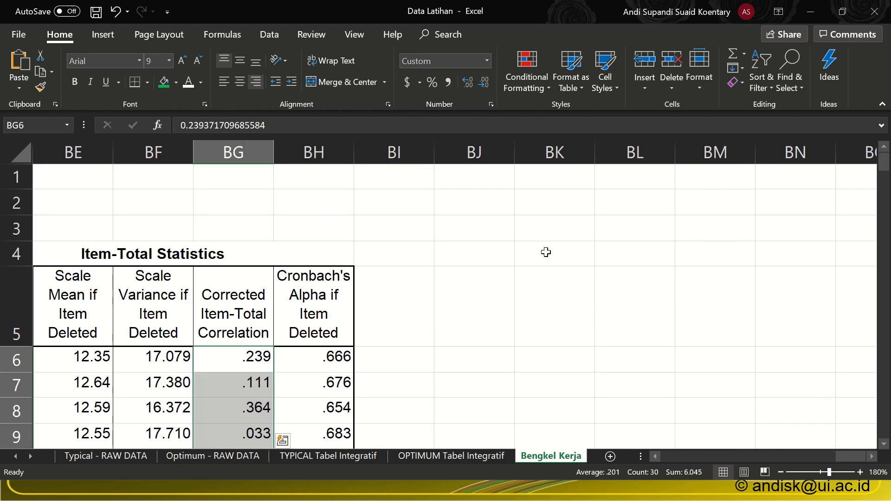
click(489, 178)
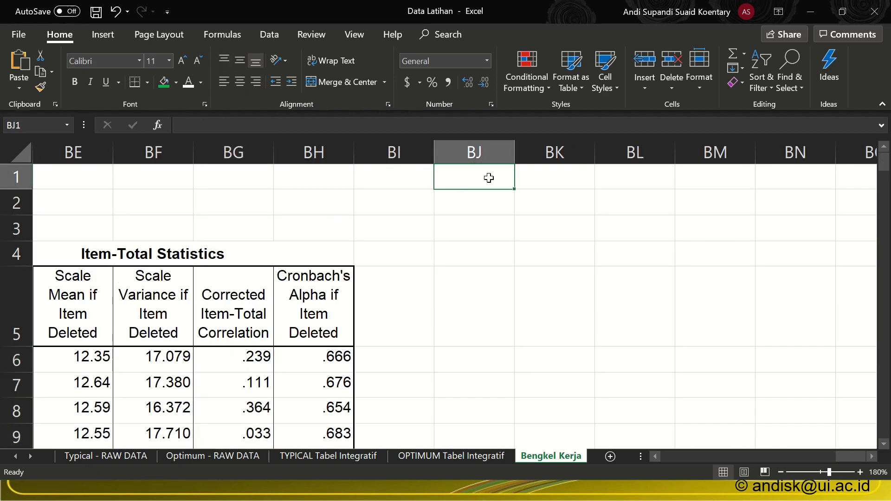
key(ctrl+v)
- Copy the Item1 to Item30 means in BL5:CO5 and paste them transposed into the pL column from F3 of OPTIMUM Tabel Integratif
drag(662, 275, 732, 298)
key(ctrl+c)
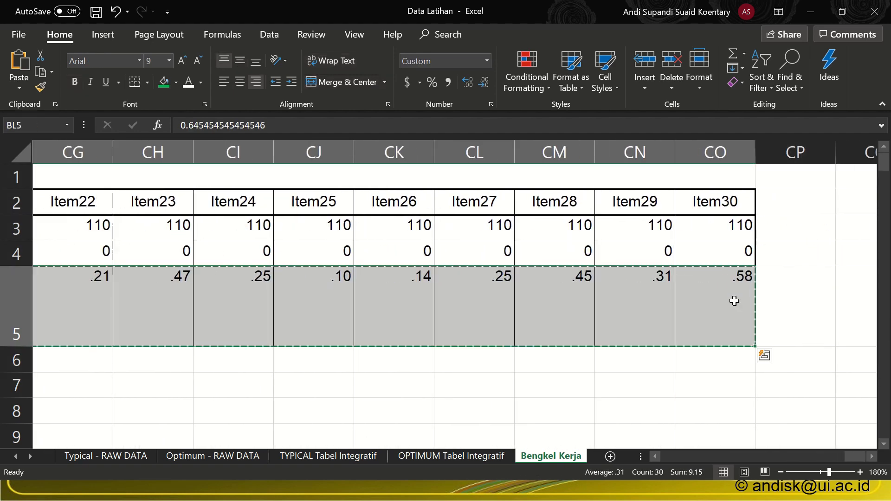
key(alt+Tab)
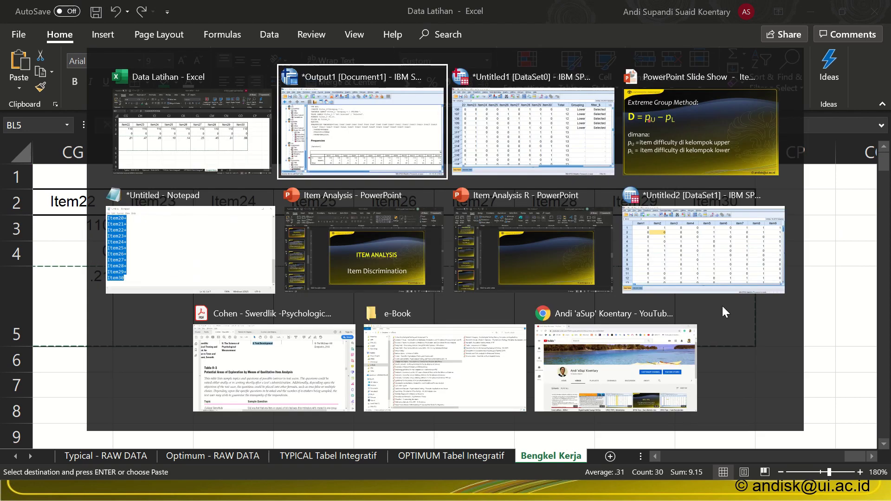
key(alt+Tab)
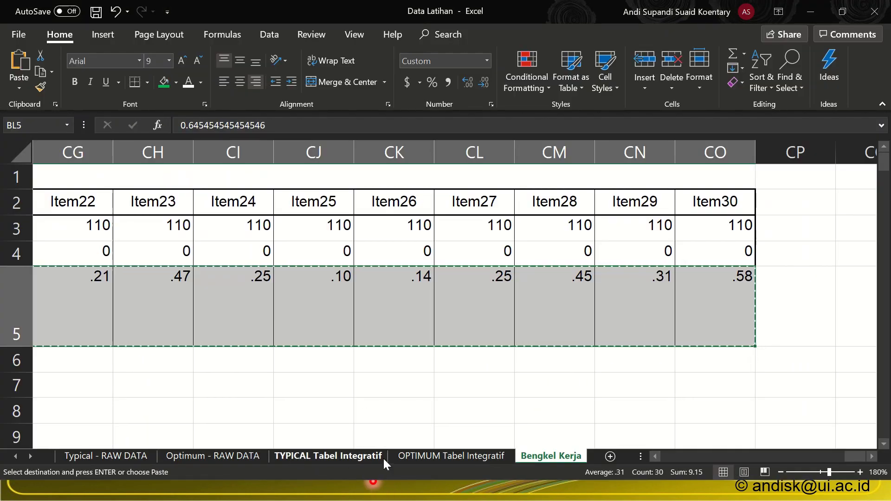
click(446, 457)
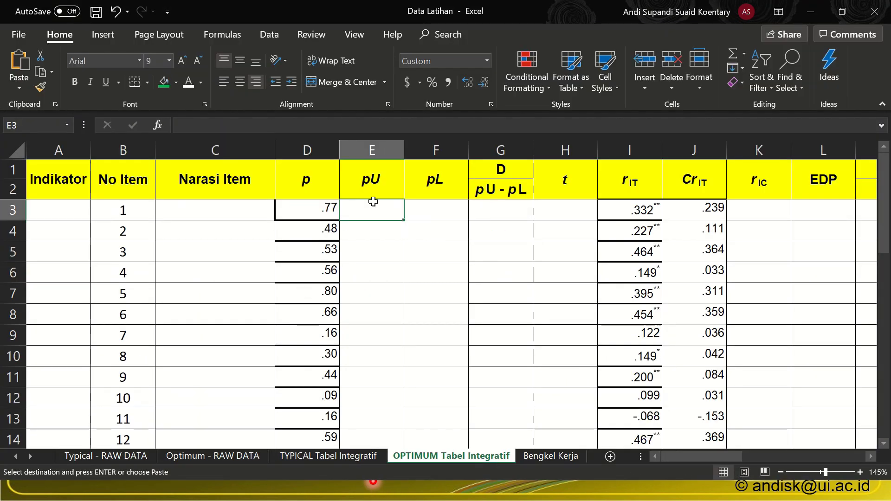
right_click(441, 207)
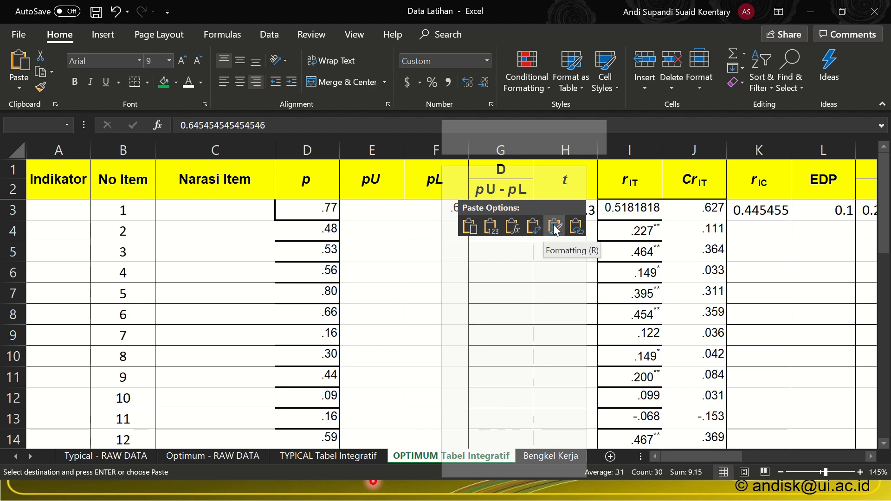
click(470, 227)
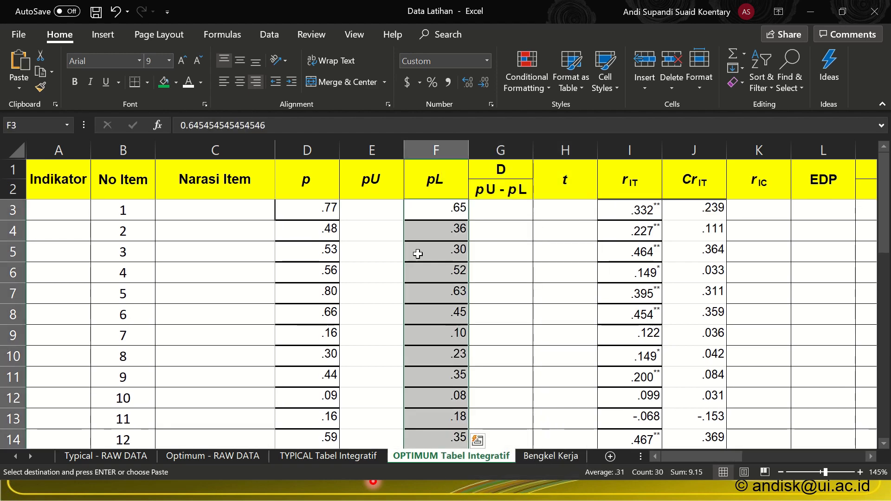
click(385, 215)
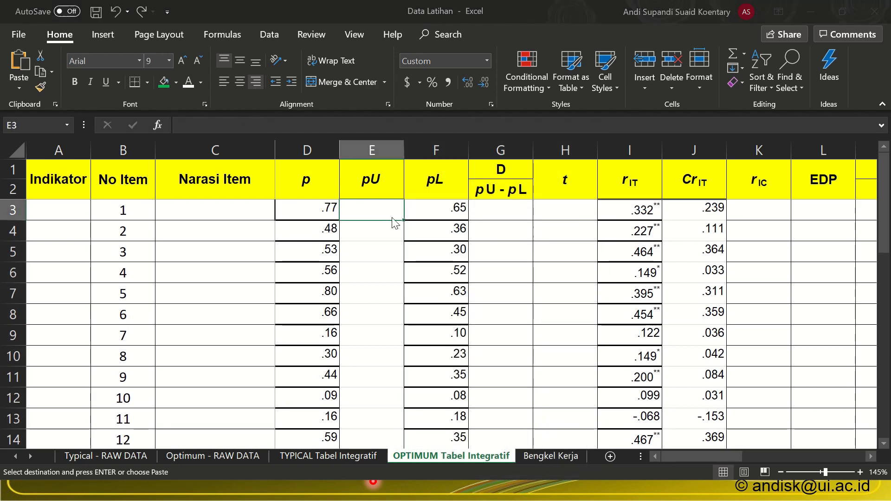
- Switch to the SPSS data set and change the case selection condition to Grouping = 2, filtering out unselected cases
key(alt+Tab)
key(alt+Tab)
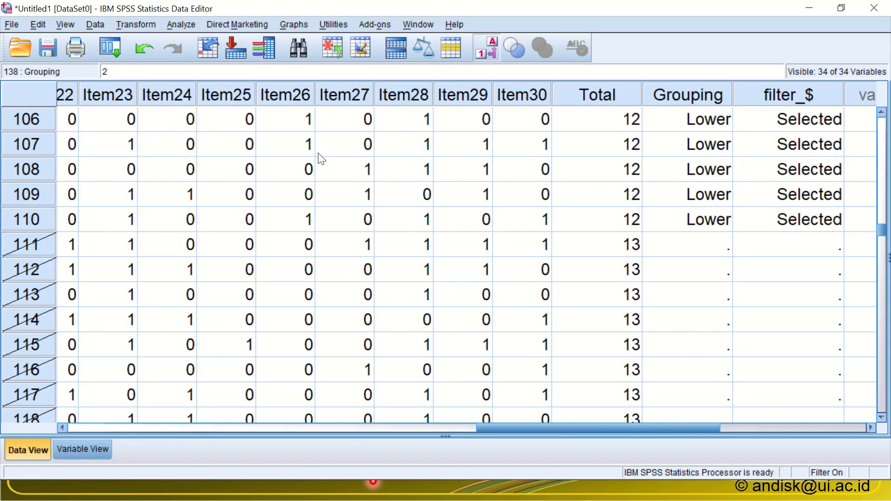
click(109, 47)
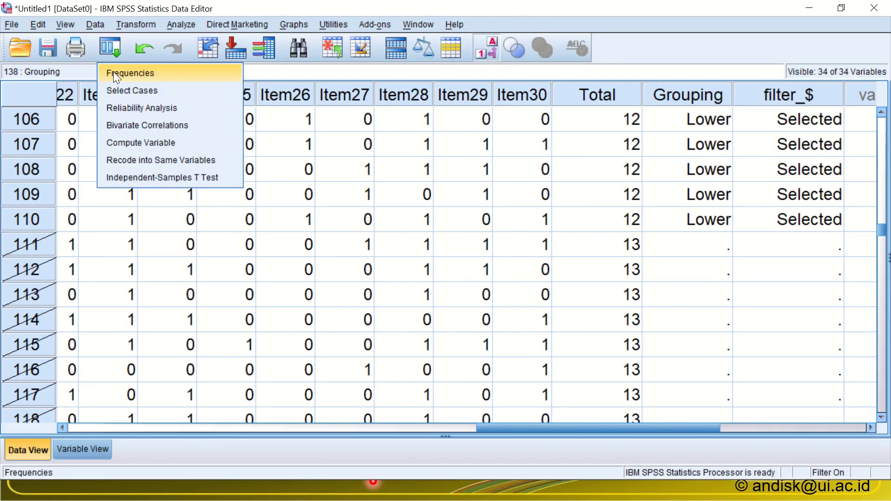
click(113, 91)
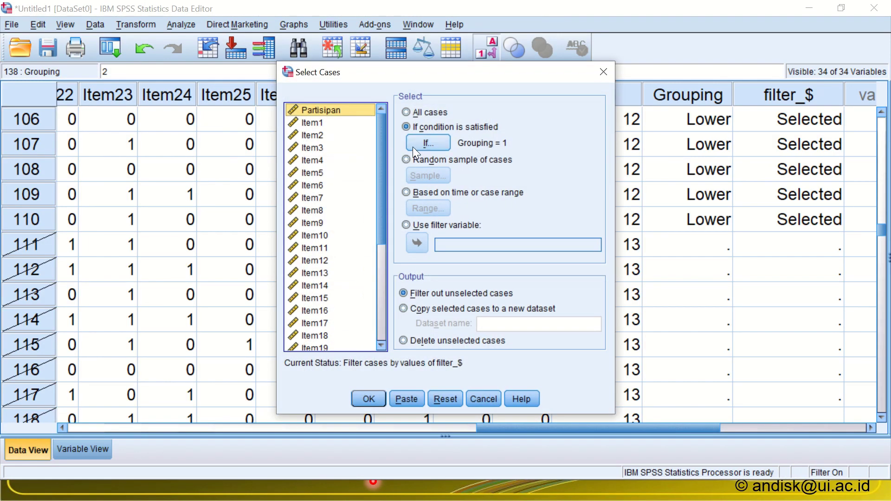
click(416, 144)
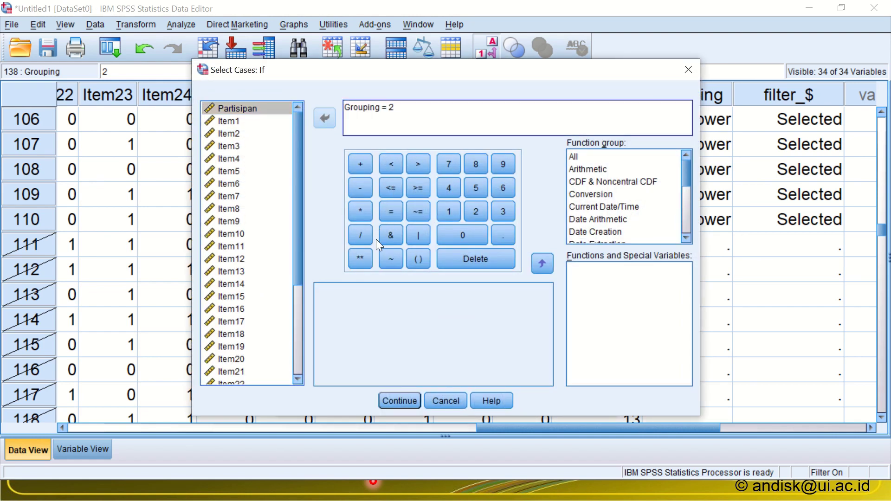
click(403, 398)
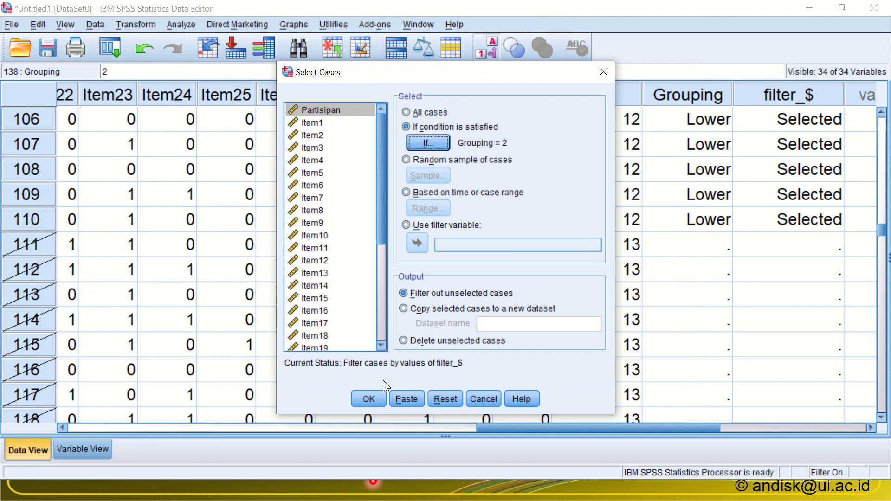
click(368, 399)
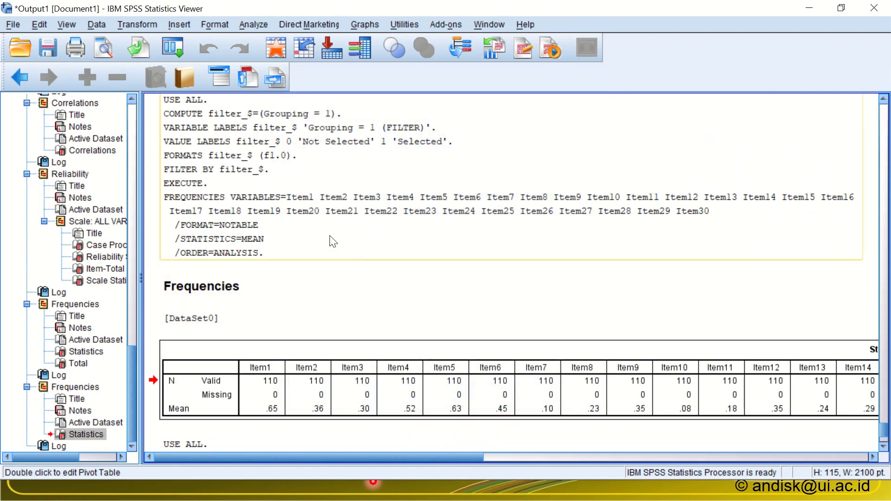
- Rerun the Frequencies analysis with the same item variables and mean setting for the newly filtered group
click(171, 46)
click(174, 91)
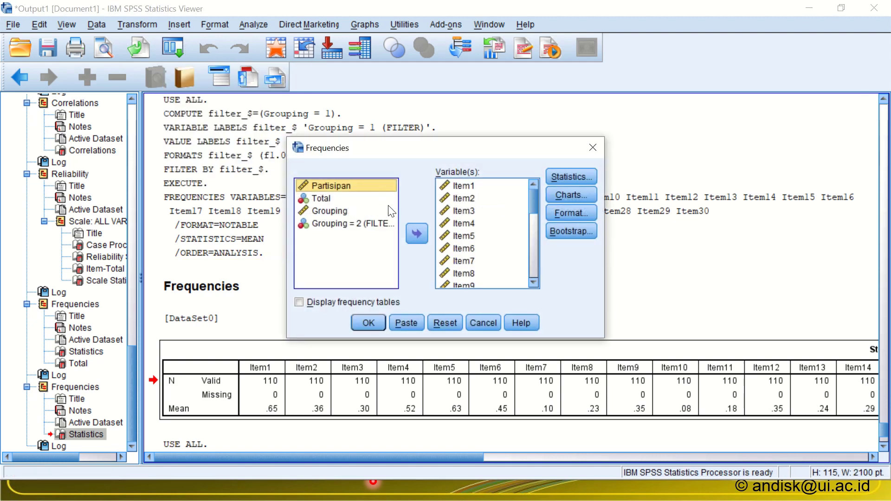
click(368, 323)
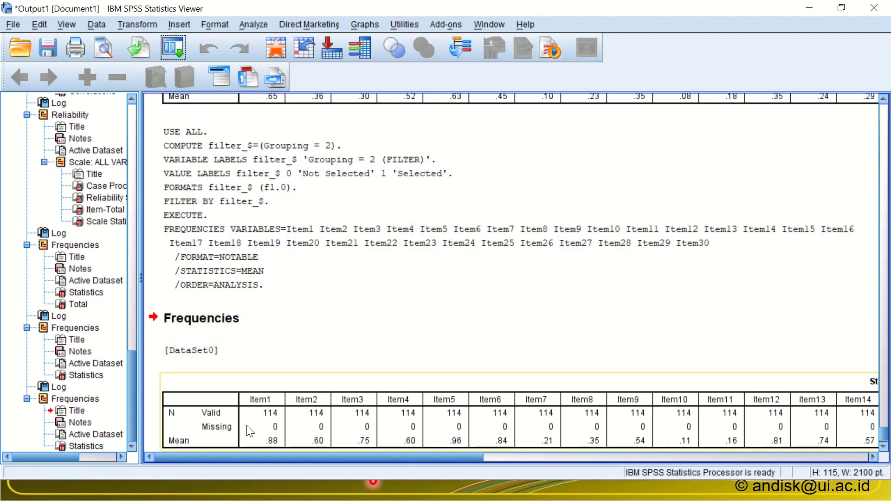
- Copy the Upper group's Statistics table from the output in Excel Worksheet (BIFF) format only, without the image format
click(265, 428)
right_click(267, 415)
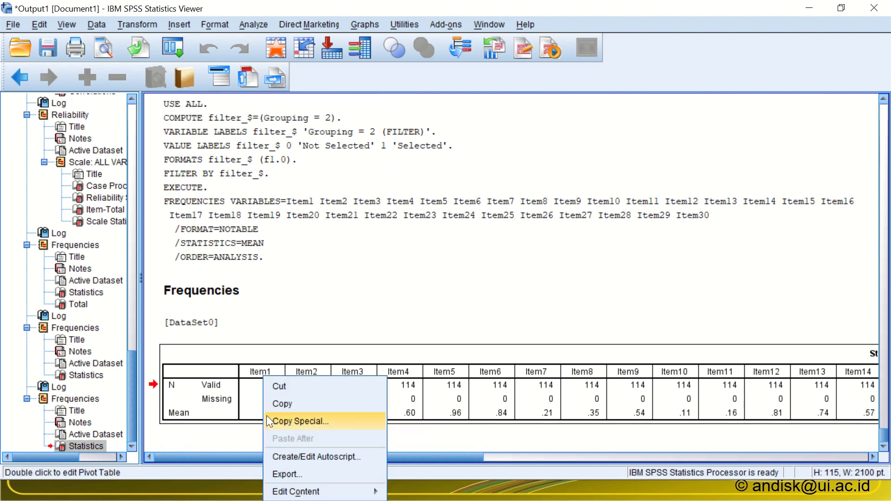
click(273, 421)
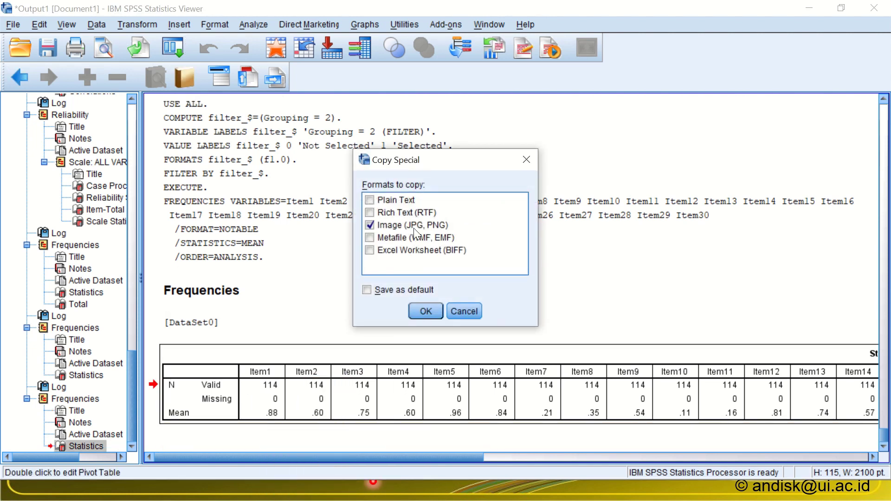
click(370, 250)
click(369, 225)
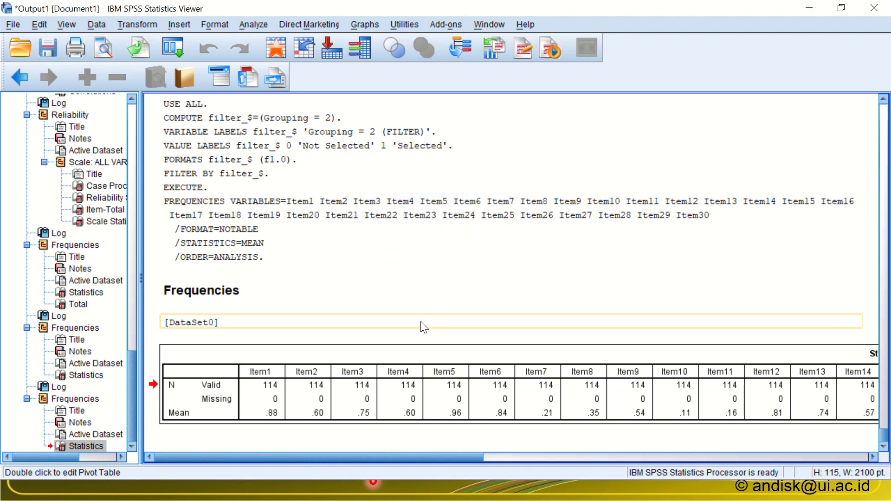
- Return to the Excel workbook and paste the Upper group's Statistics table at cell CJ7 of the Bengkel Kerja sheet
key(alt+Tab)
key(alt+Tab)
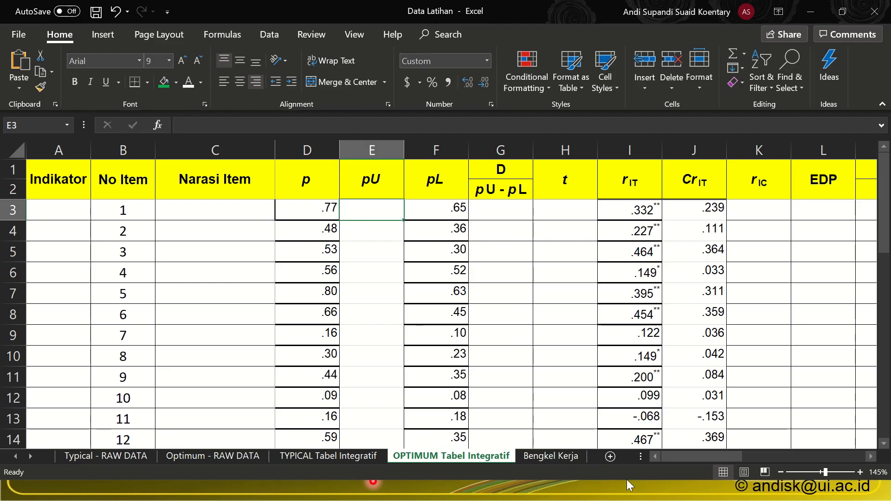
click(569, 459)
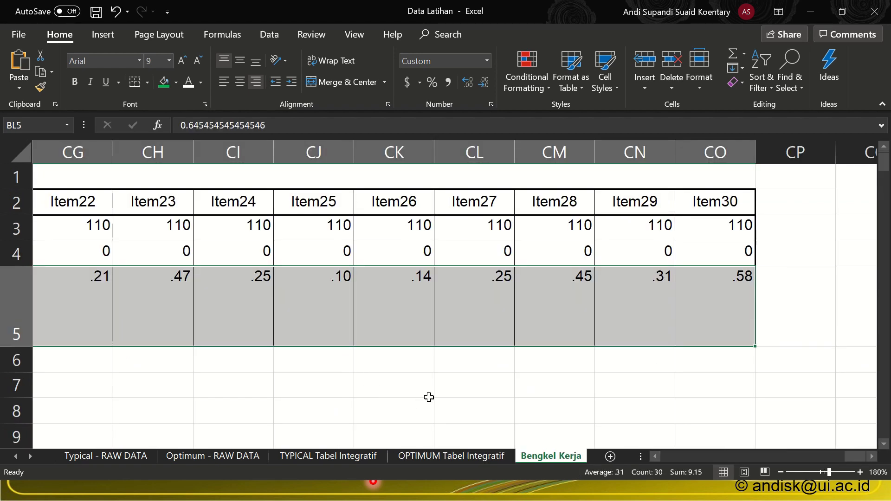
right_click(295, 380)
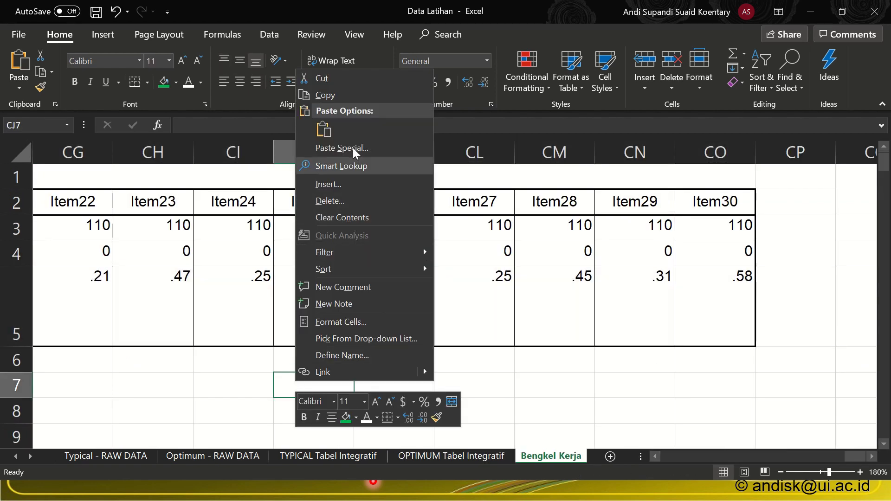
click(328, 129)
- Copy the Upper group's item means in CL11:DO11 and paste them transposed into the pU column from E3 of OPTIMUM Tabel Integratif
scroll(485, 385, down, 2)
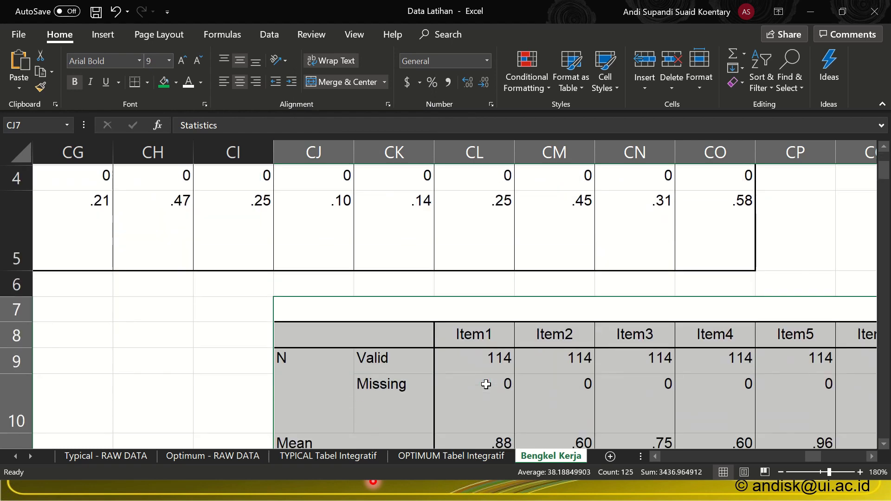
scroll(486, 386, down, 1)
drag(493, 315, 752, 328)
key(ctrl+c)
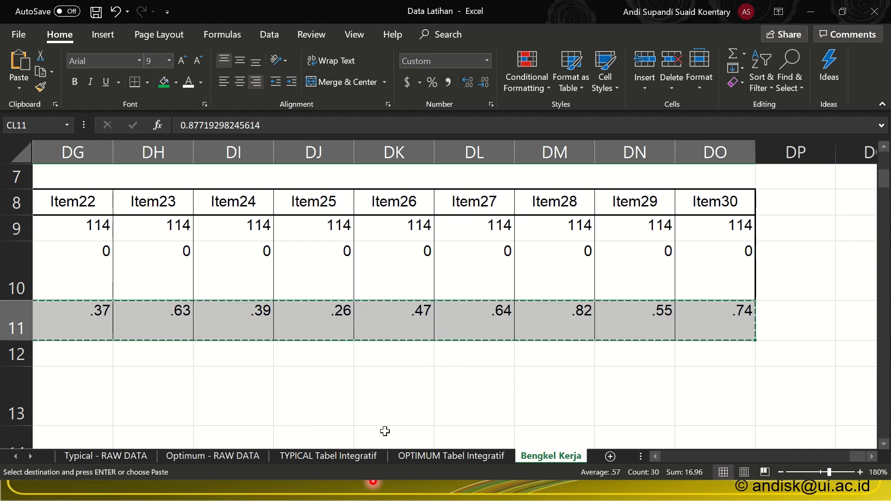
click(405, 456)
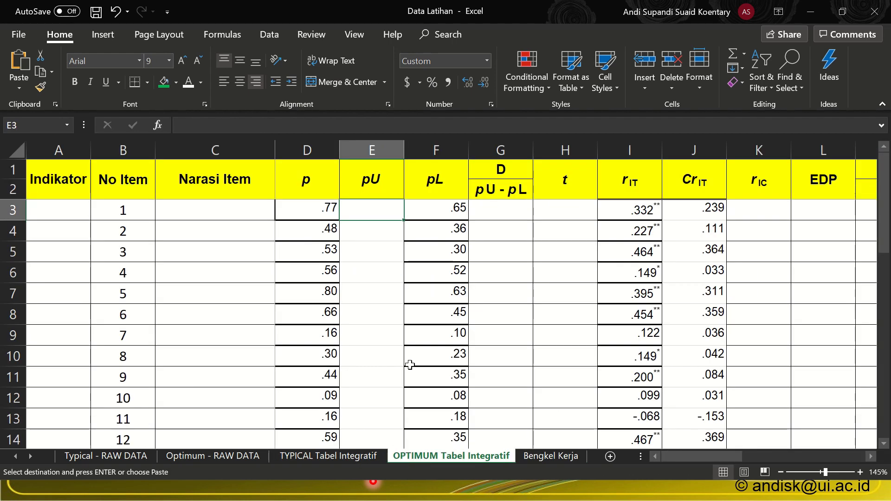
right_click(375, 211)
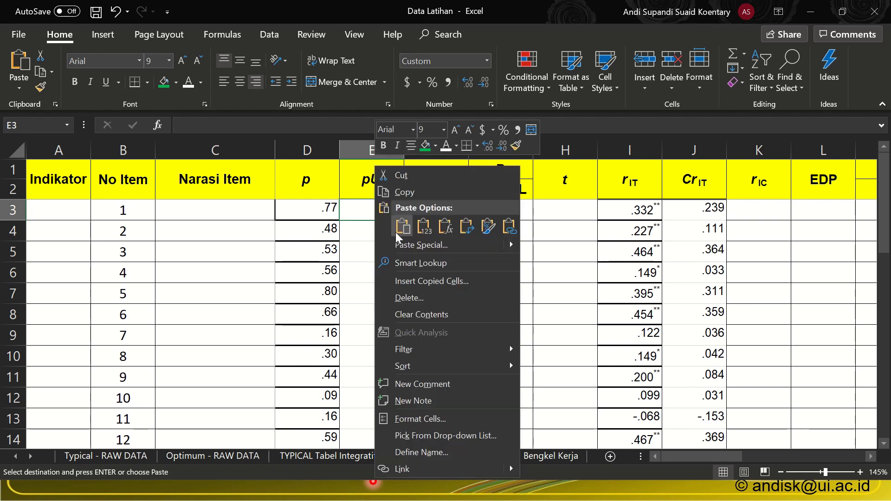
click(467, 228)
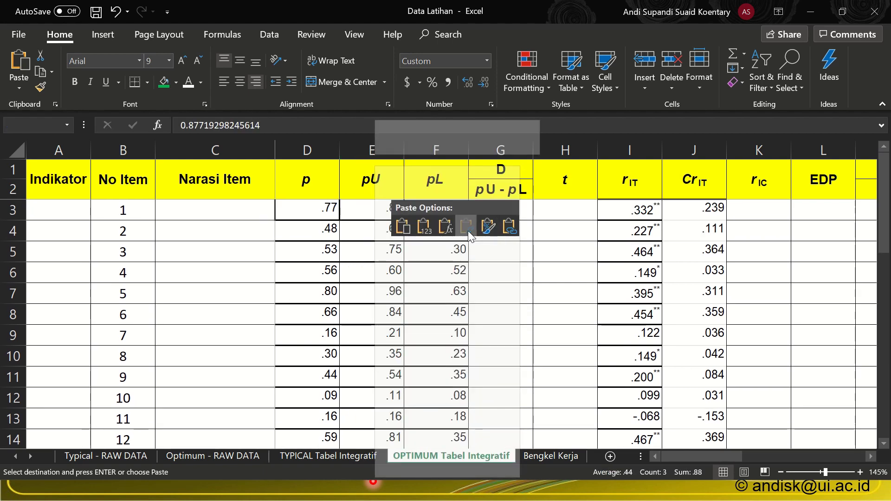
scroll(422, 315, down, 9)
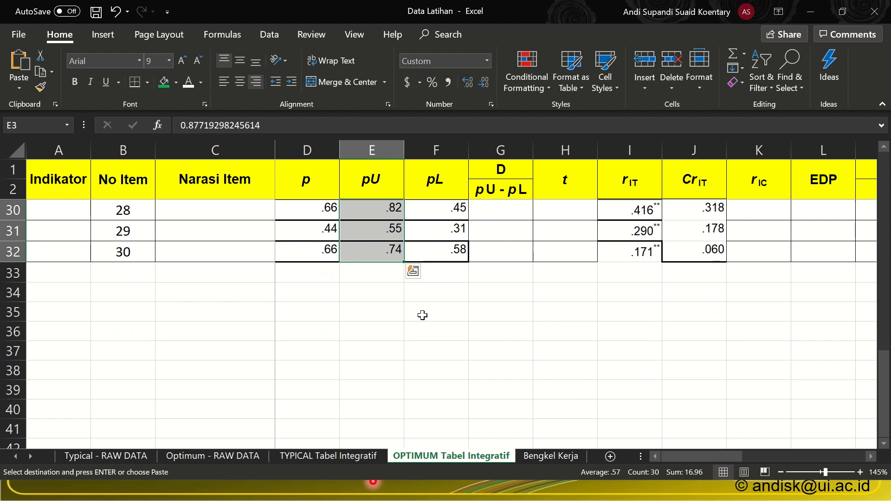
scroll(433, 290, up, 9)
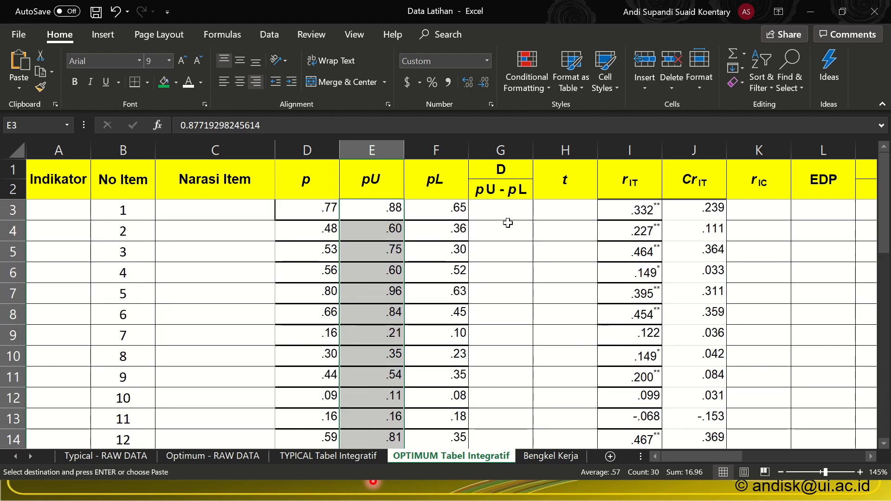
- Enter the formula =E3-F3 in G3 to compute item 1's D value from pU minus pL
click(511, 209)
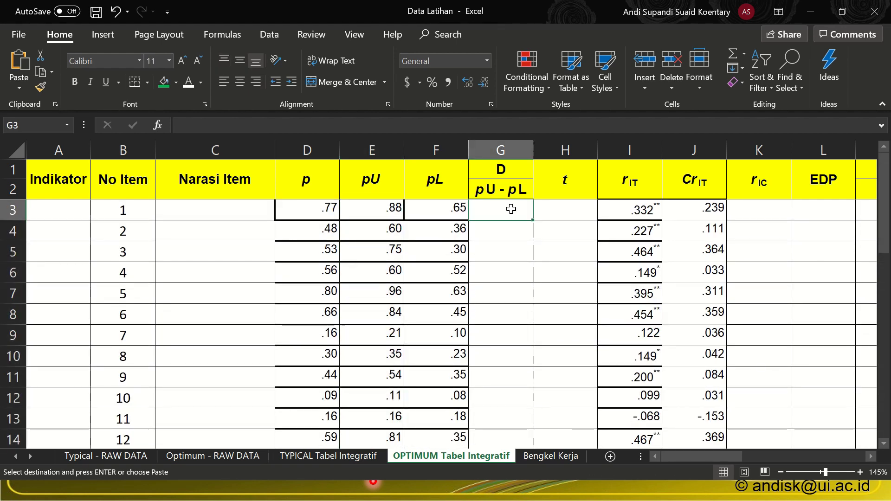
click(500, 150)
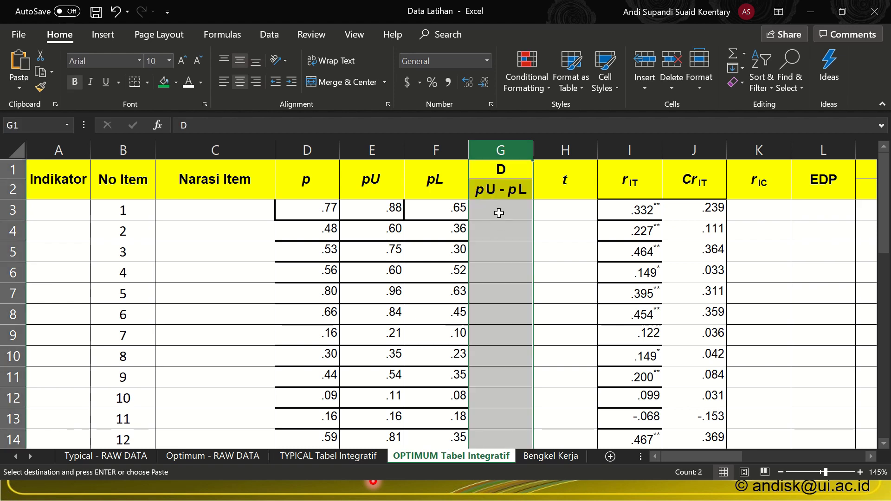
click(373, 149)
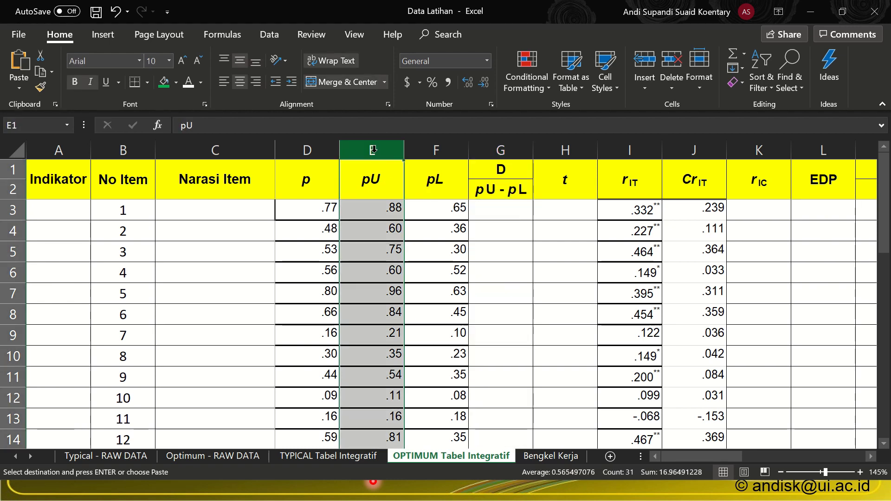
click(453, 151)
click(503, 211)
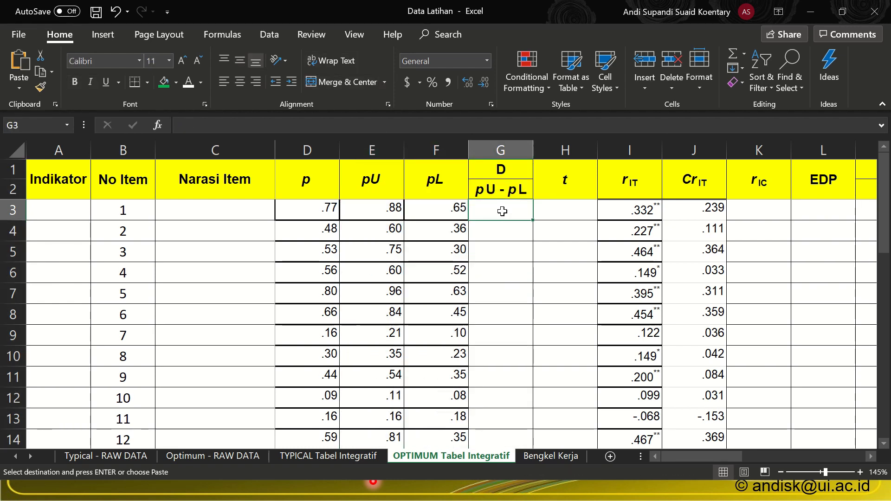
text(=)
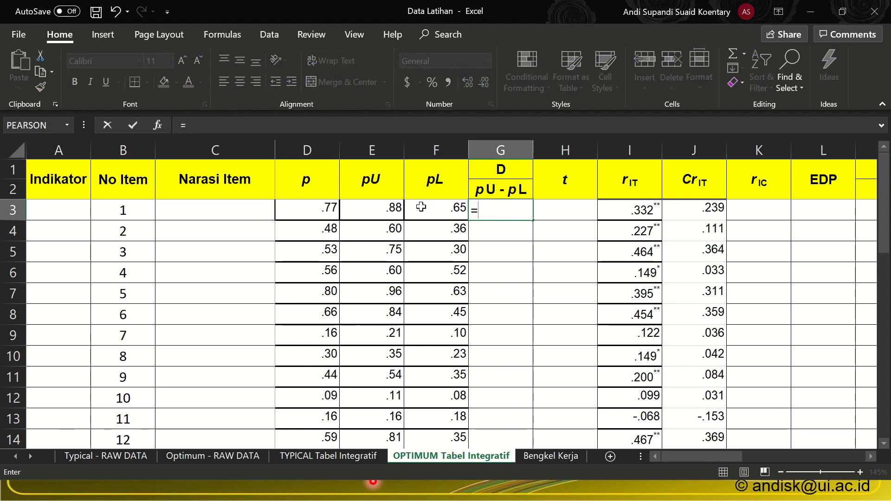
click(374, 211)
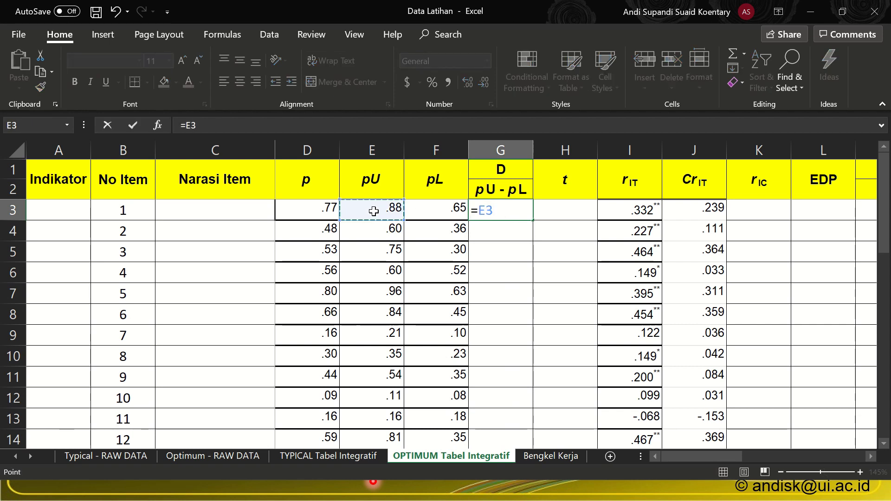
text(-)
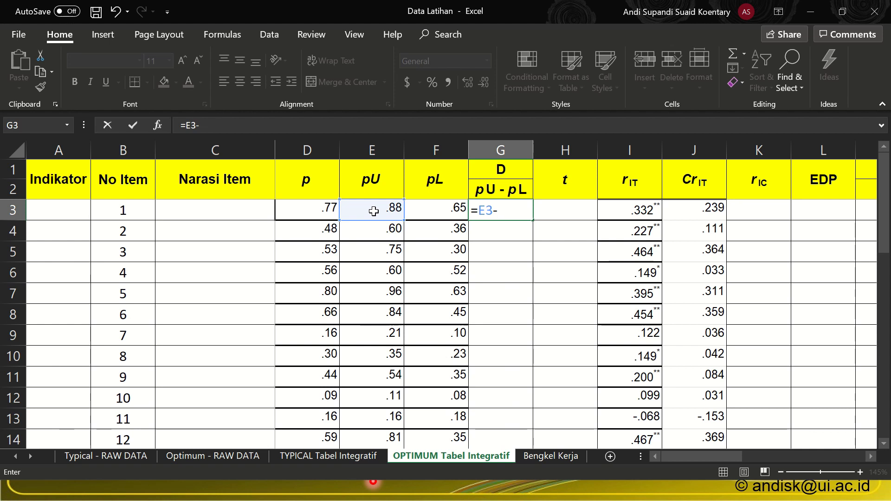
text(F3)
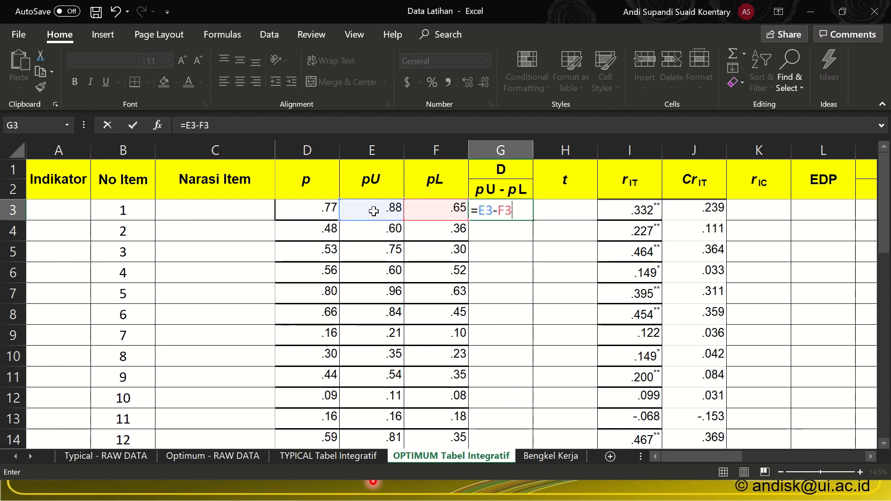
key(Return)
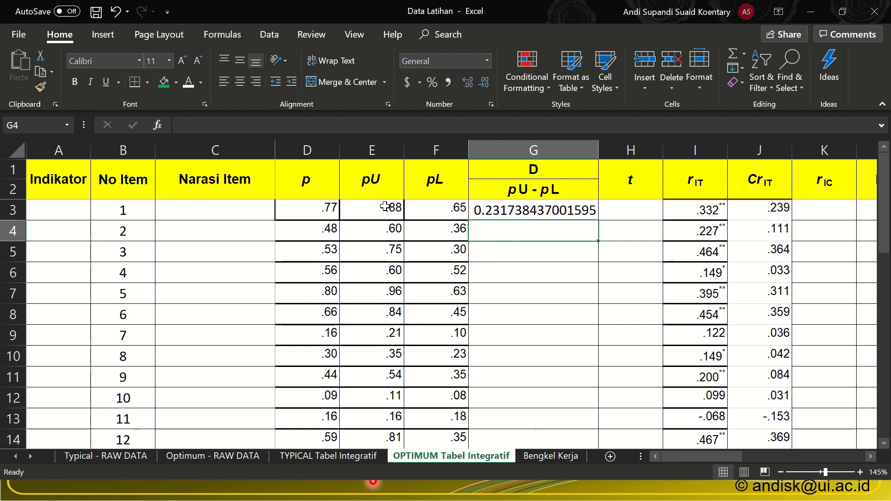
click(385, 206)
click(232, 122)
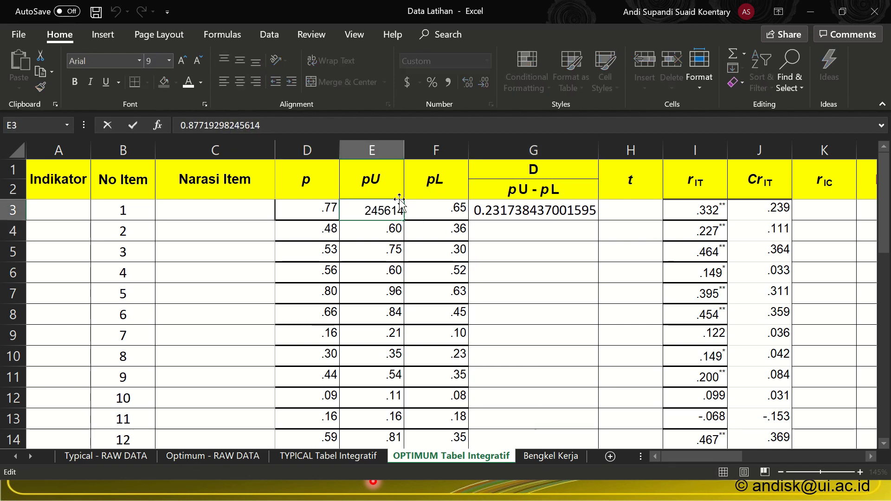
click(449, 207)
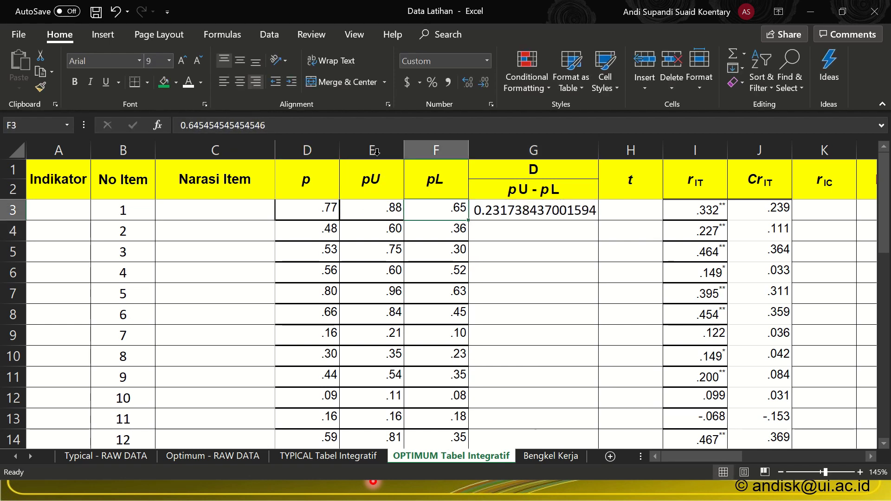
- Copy the D formula from G3 into G4 and fill it down to G32 for the remaining items
click(552, 207)
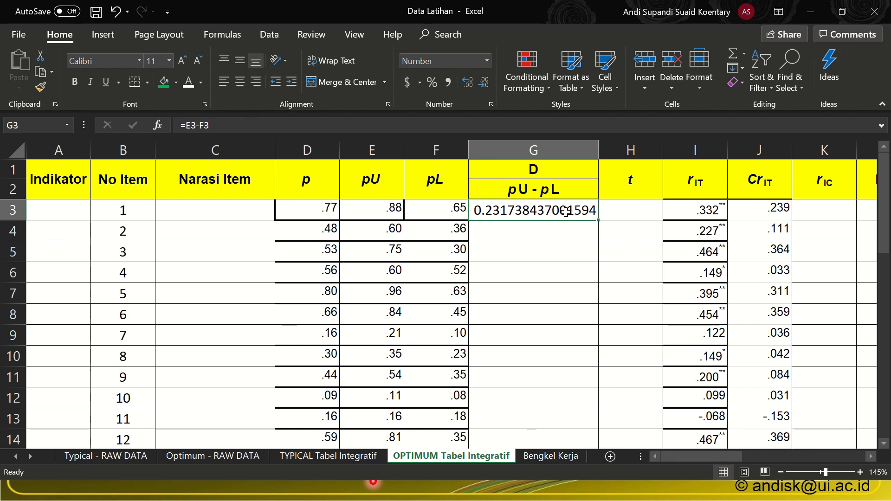
key(ctrl+c)
click(576, 235)
key(ctrl+v)
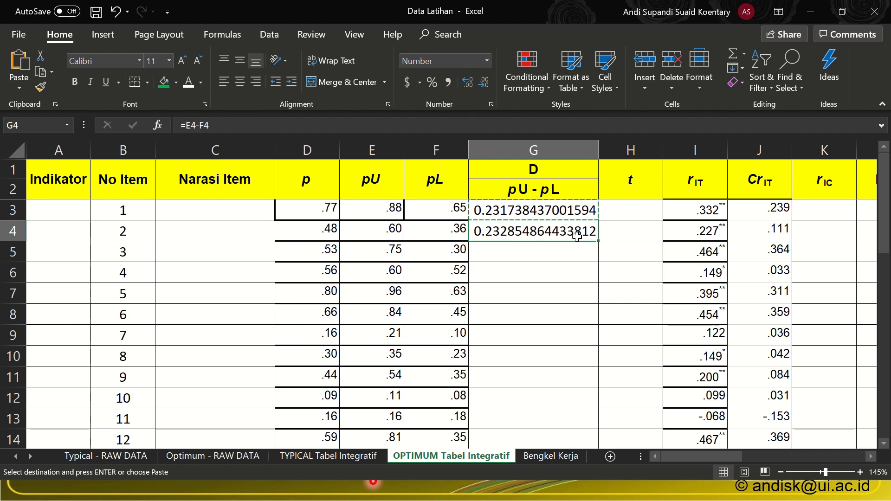
drag(598, 243, 582, 402)
- Reduce the D values in G3:G32 to two decimal places and autofit the width of column G
click(553, 402)
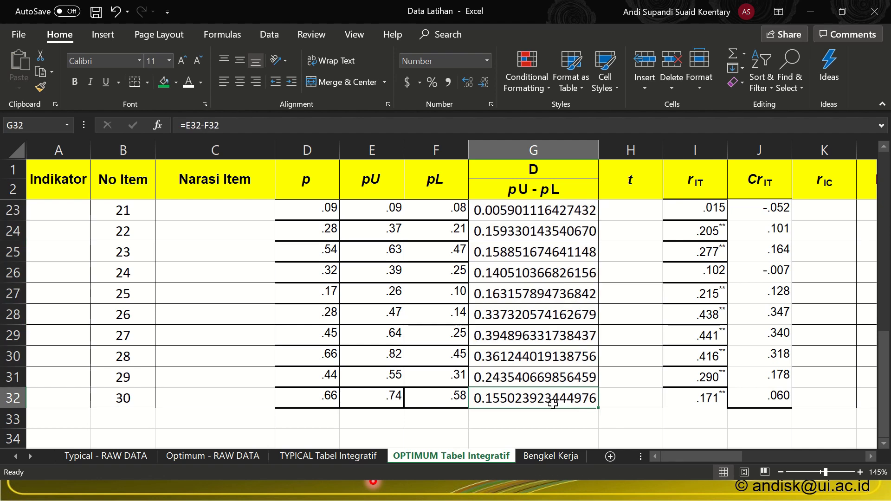
drag(553, 402, 560, 209)
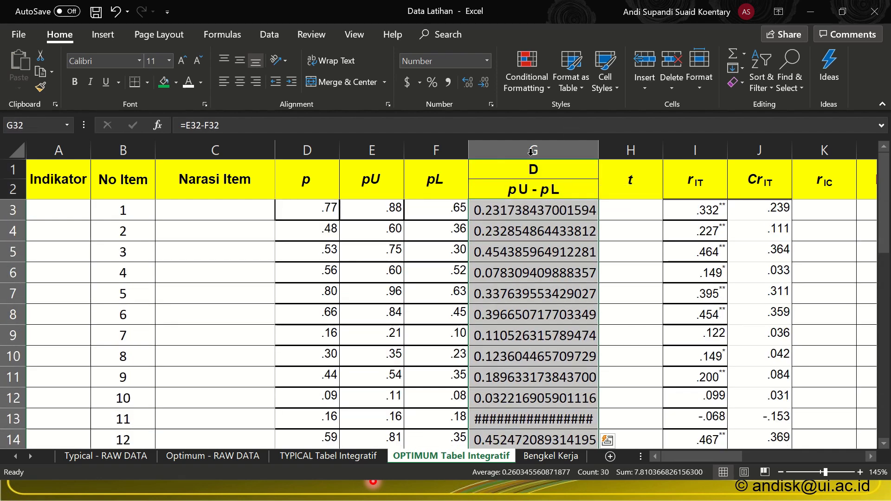
click(481, 82)
click(482, 83)
click(482, 84)
click(483, 84)
click(483, 83)
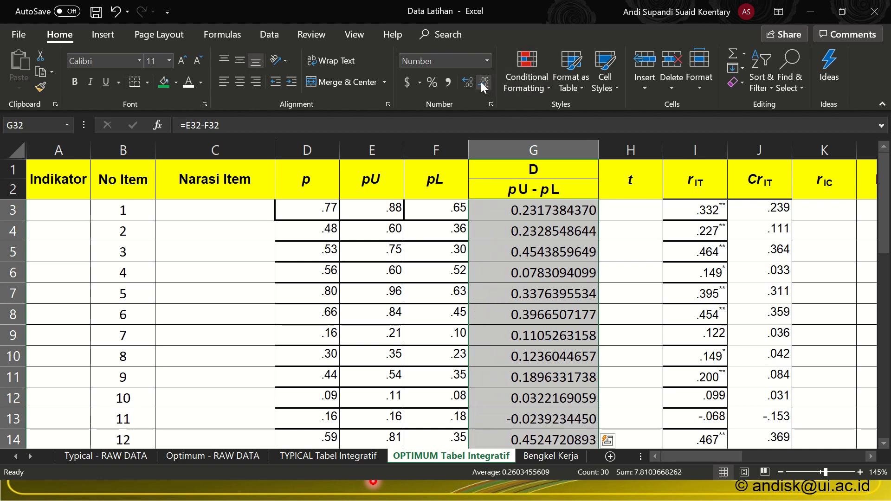
click(483, 84)
click(483, 83)
click(482, 83)
click(483, 83)
click(483, 83)
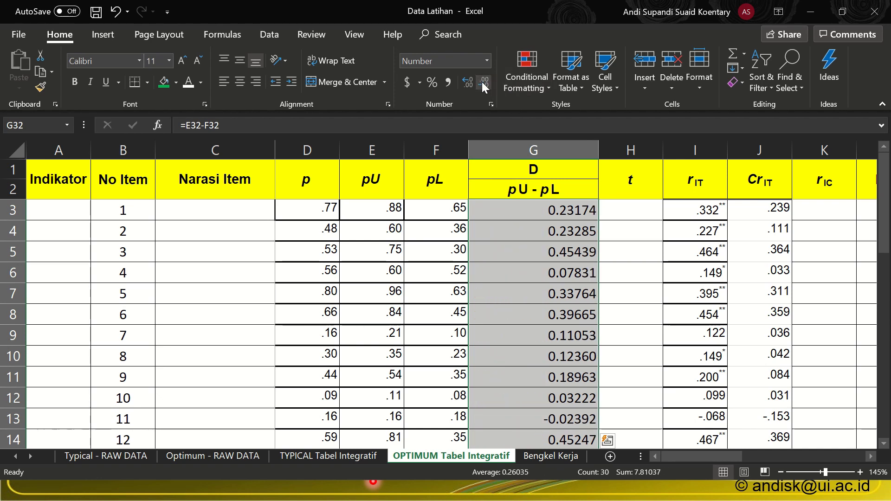
click(483, 83)
click(483, 84)
click(483, 85)
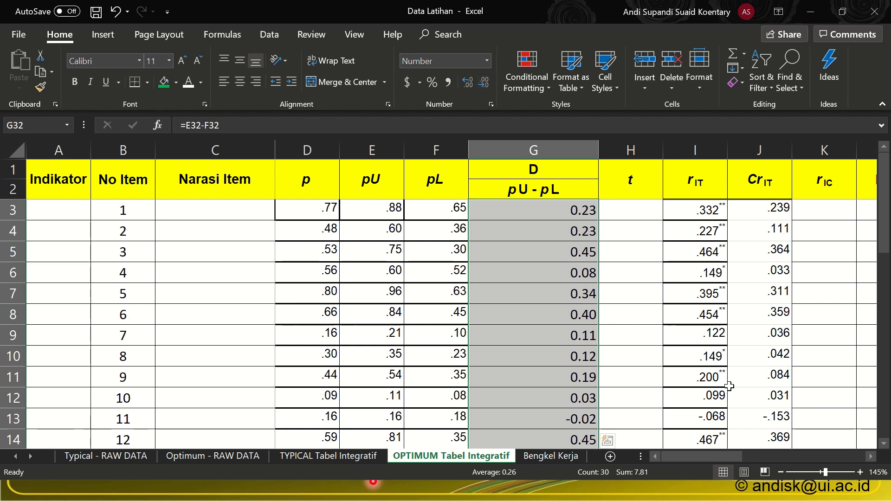
click(625, 231)
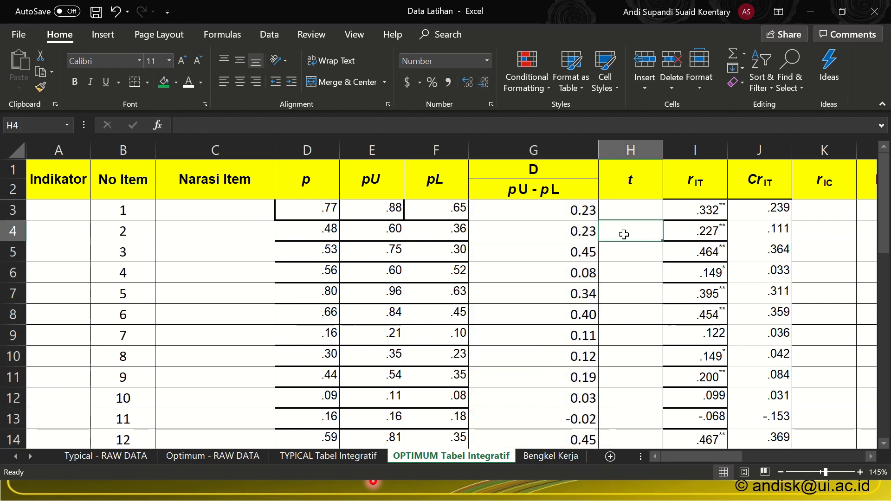
double_click(598, 150)
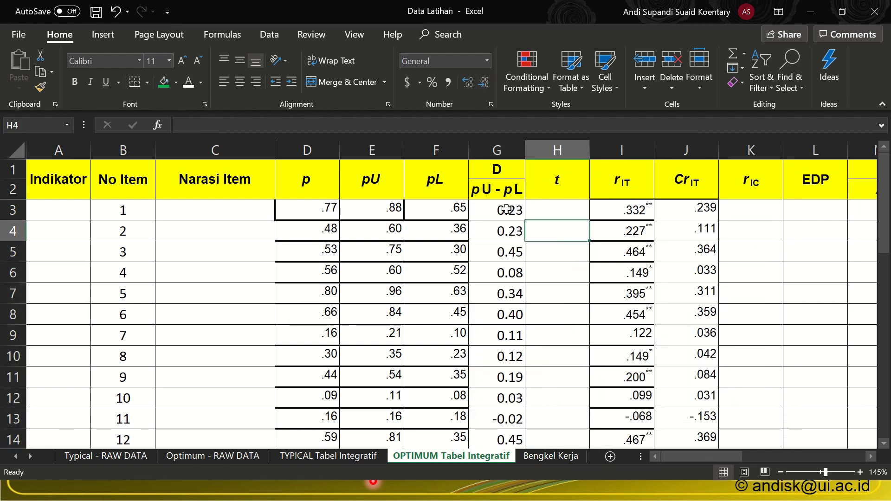
click(500, 173)
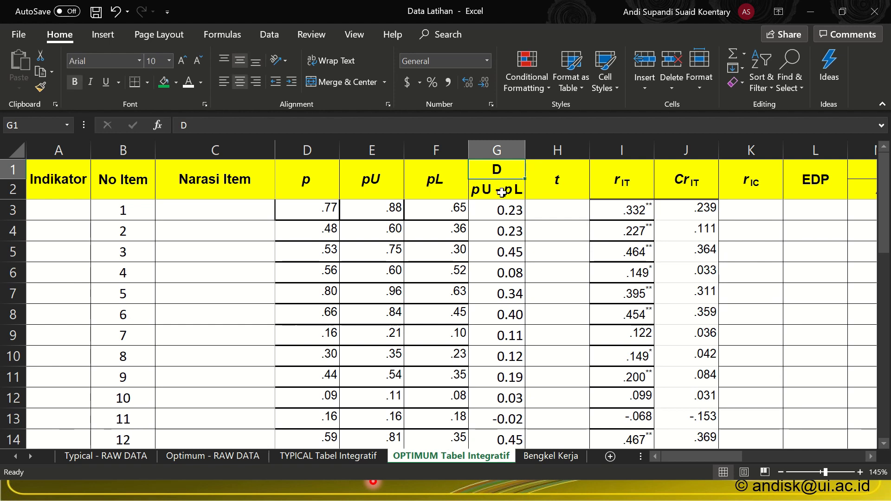
click(481, 194)
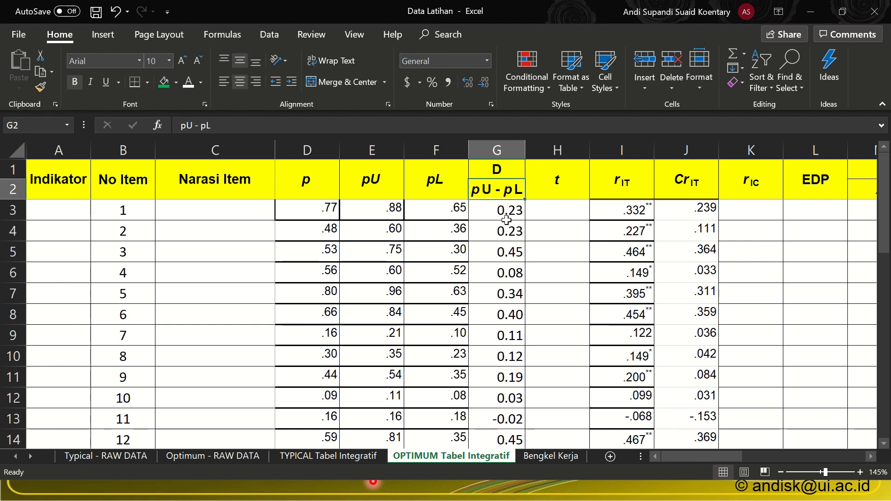
- Switch to the PowerPoint slide show and advance from the Extreme Group Method formula to the "Kelemahan D" slide
key(alt+Tab)
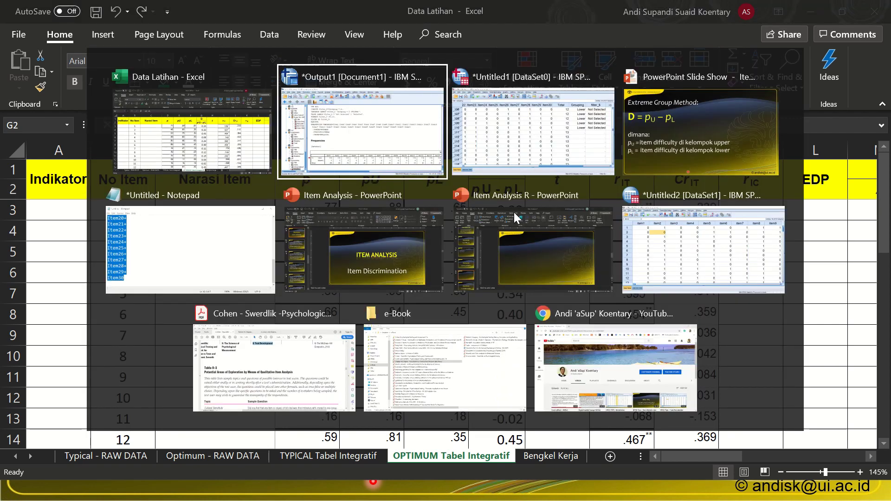
key(alt+Tab)
key(alt+Tab)
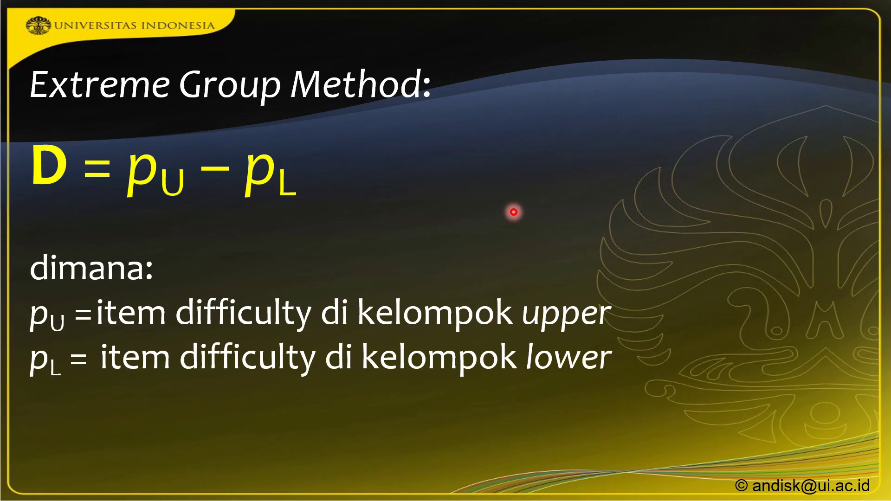
key(Right)
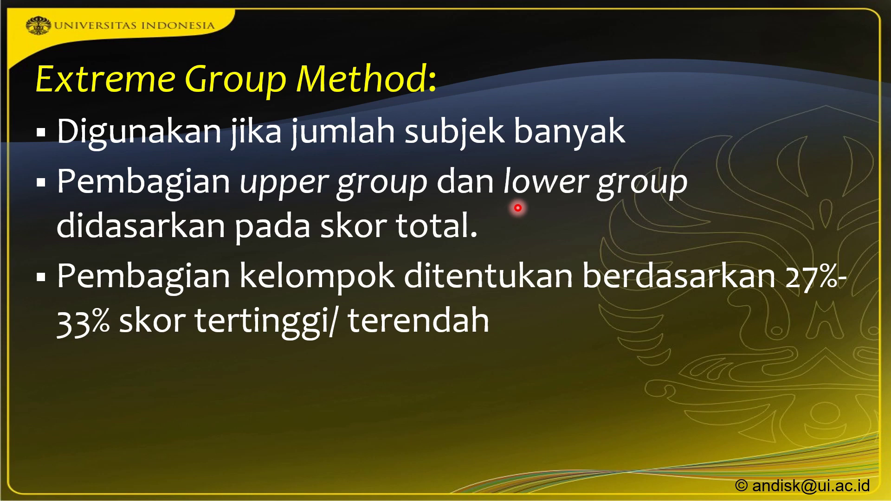
key(Right)
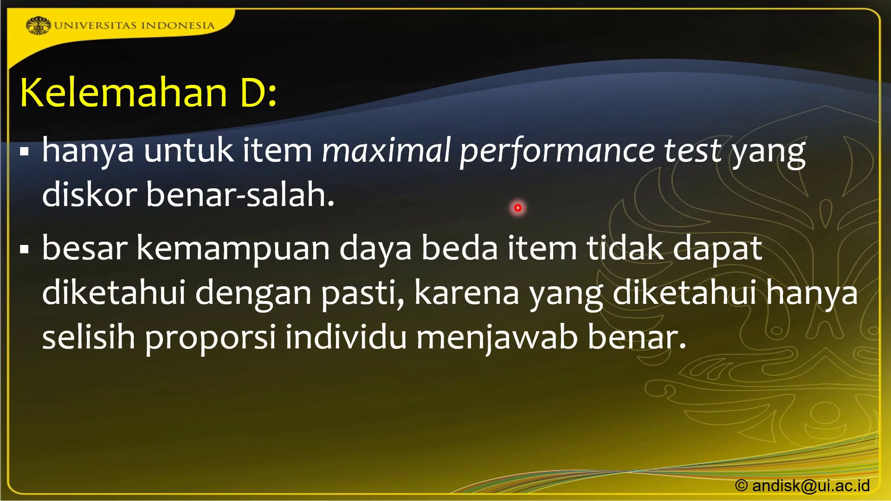
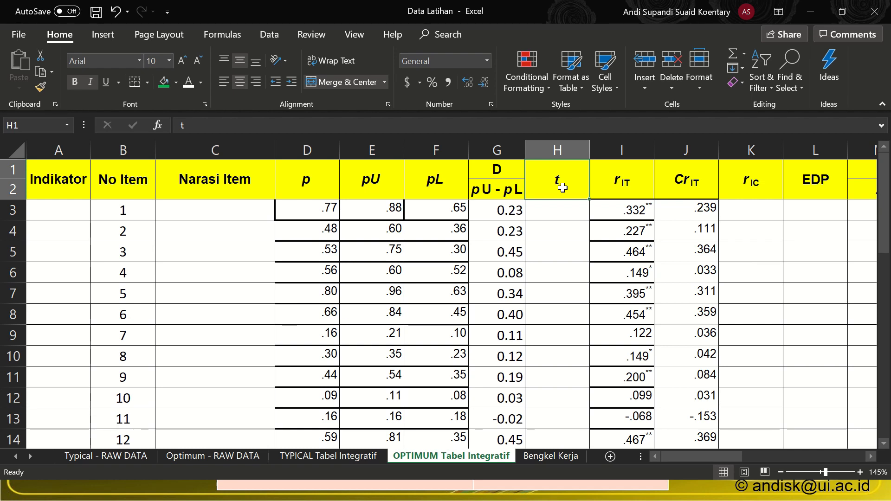
- Select the D and t column headers in turn, then switch to the slide show and return to the "Kelemahan D" slide
click(496, 174)
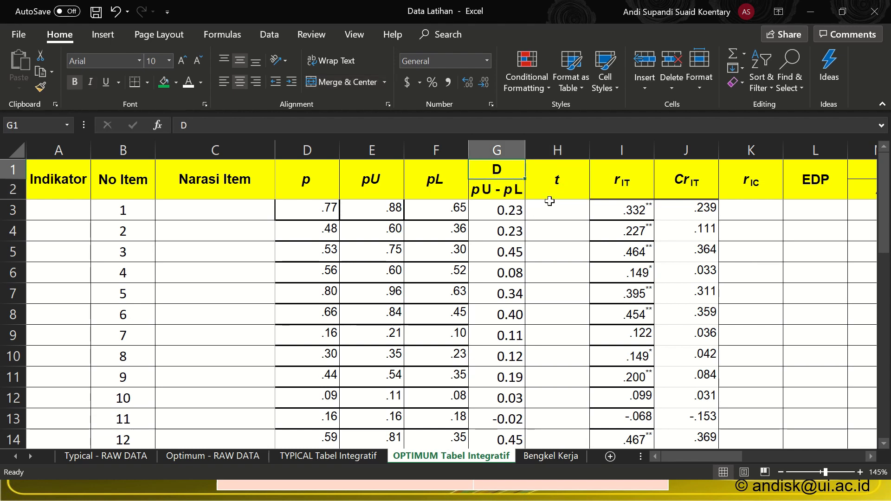
click(557, 179)
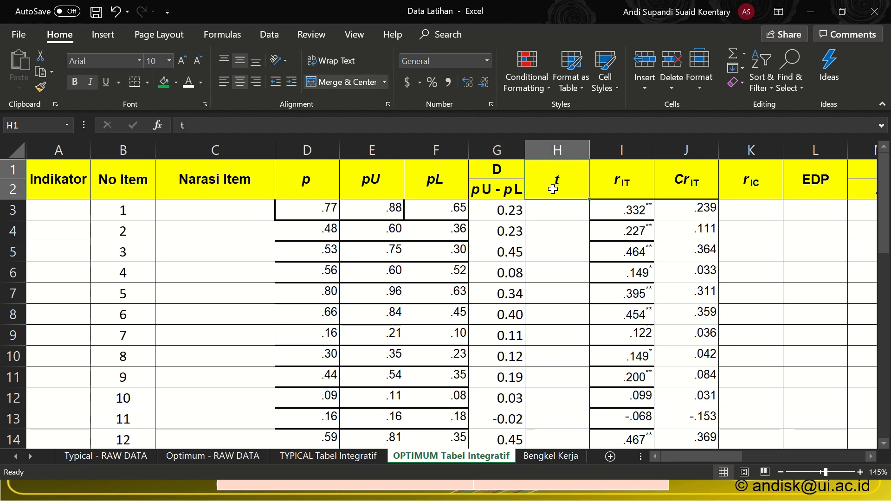
key(alt+Tab)
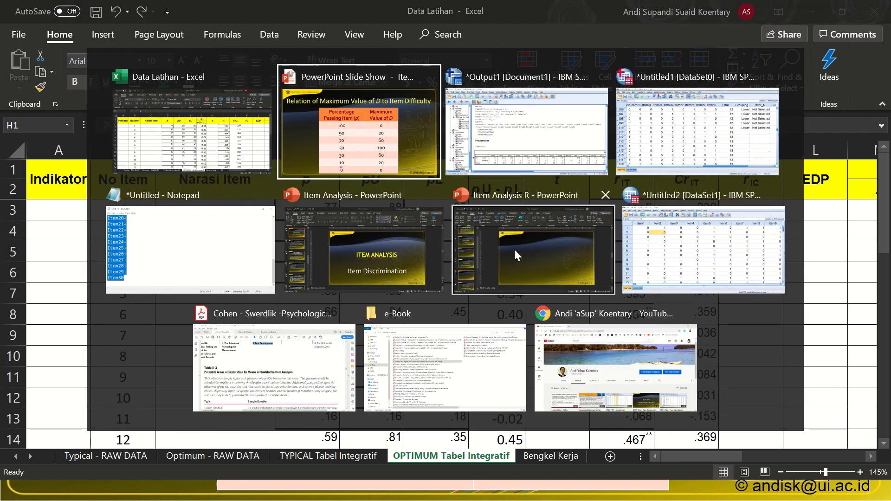
key(Right)
key(Right)
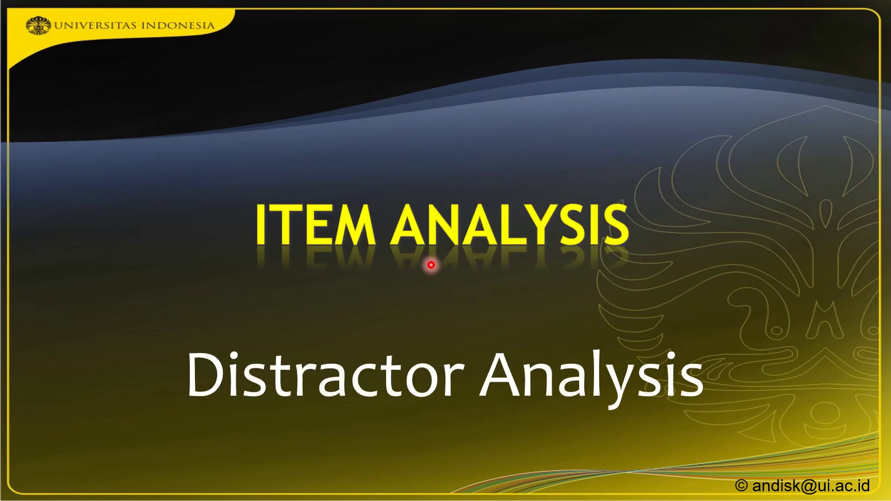
key(Left)
key(Left)
key(Left)
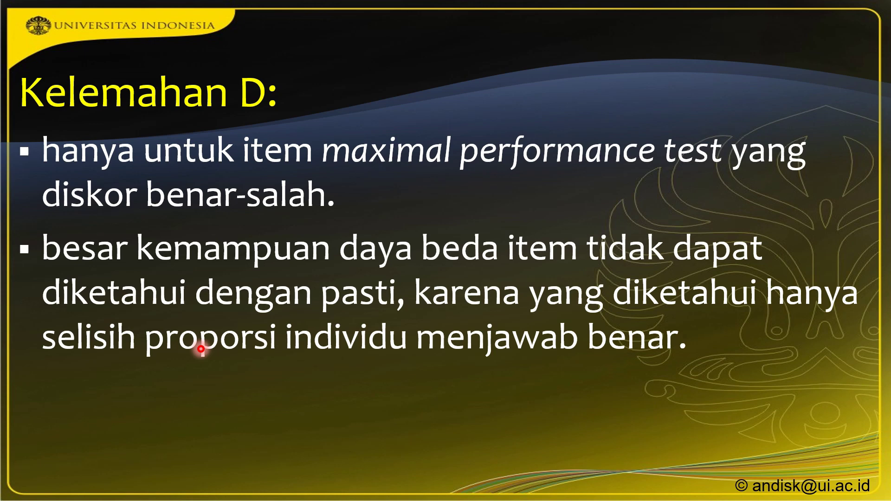
- Leave the slide show and switch to the SPSS Data Editor holding the grouped item data in DataSet0
key(alt+Tab)
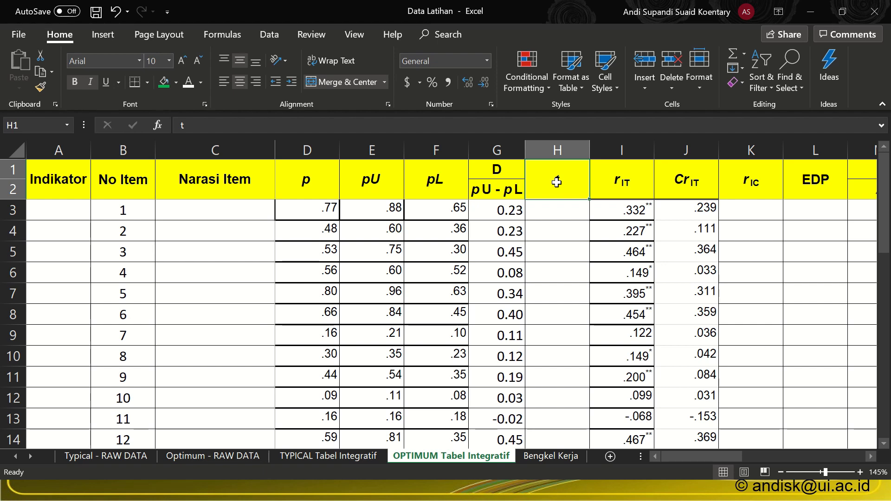
key(alt+Tab)
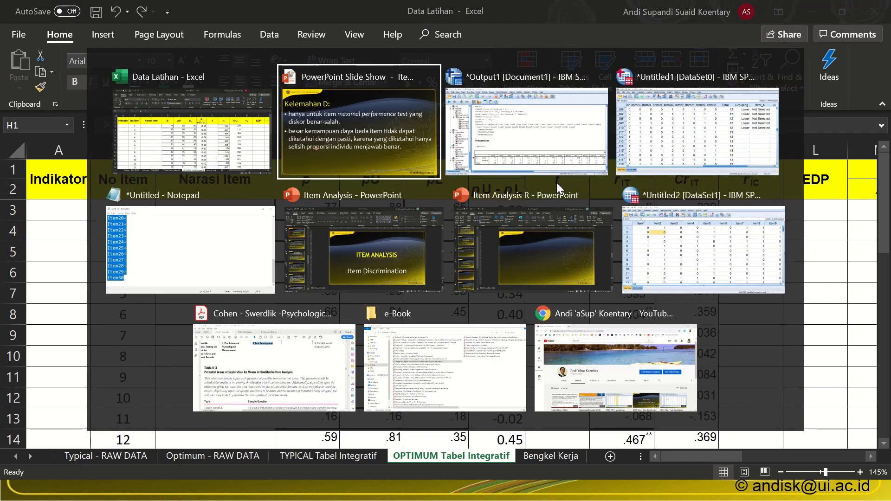
key(alt+Tab)
key(alt+Tab)
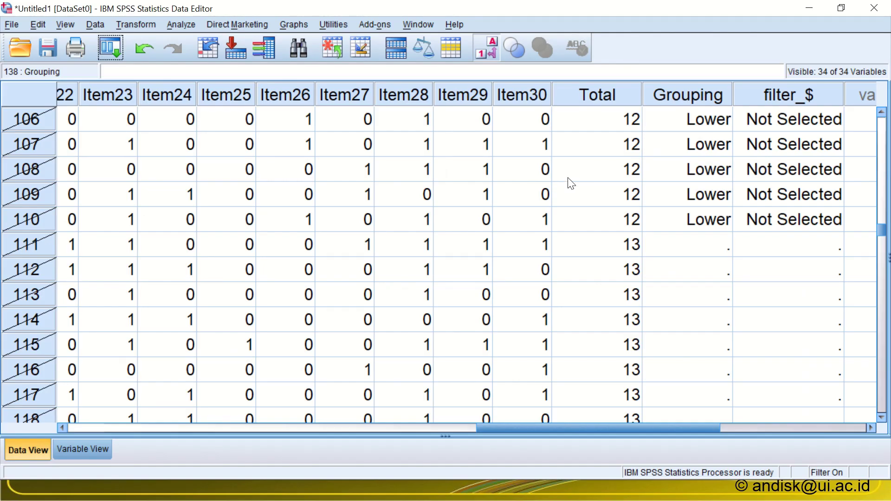
- Delete the filter_$ variable from the dataset, keeping the Grouping variable
click(677, 92)
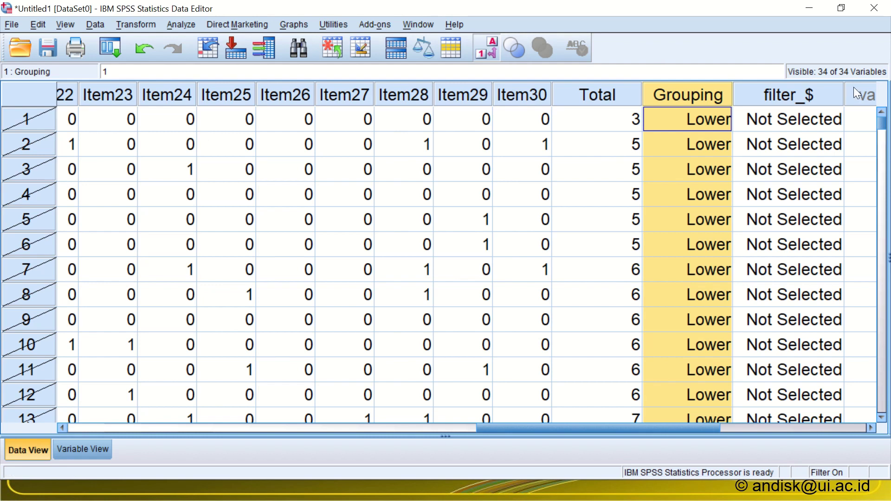
click(804, 93)
right_click(804, 93)
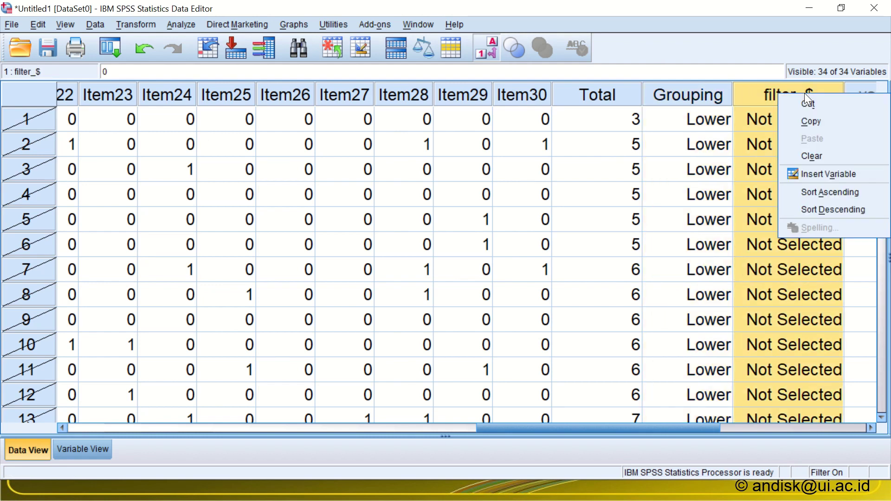
click(800, 156)
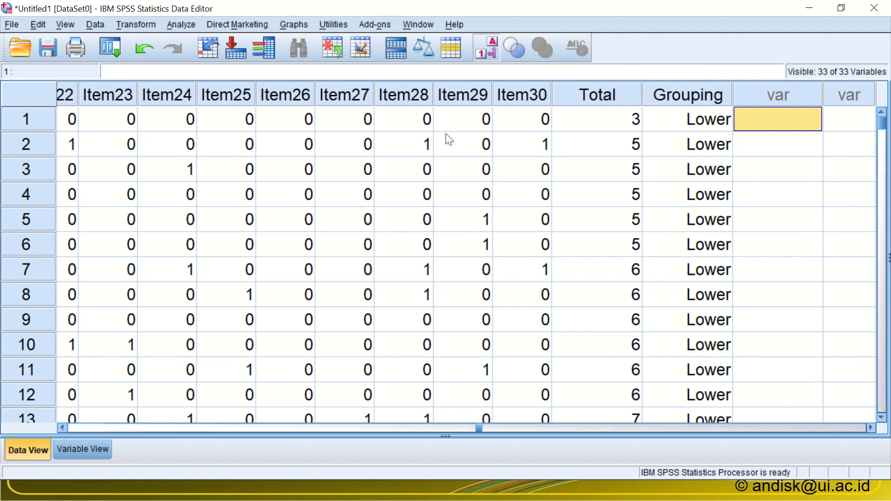
click(698, 88)
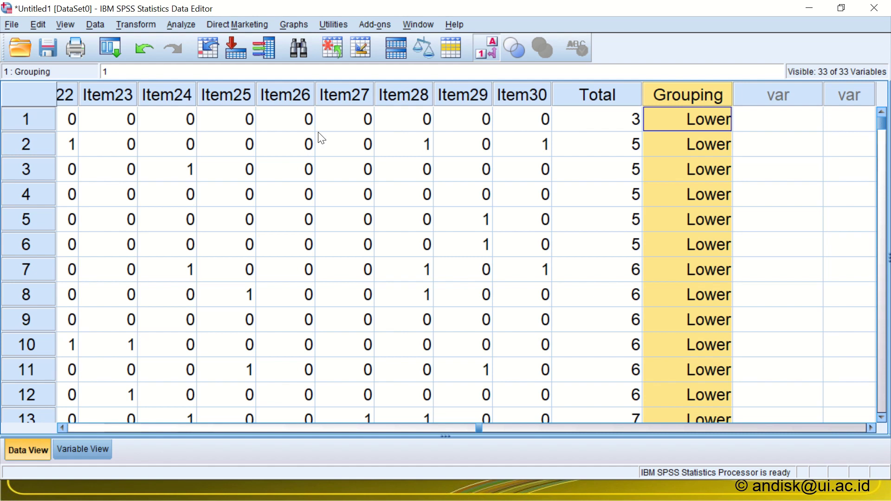
- Start an Independent-Samples T Test and add Item1 through Item30 as the test variables
click(341, 119)
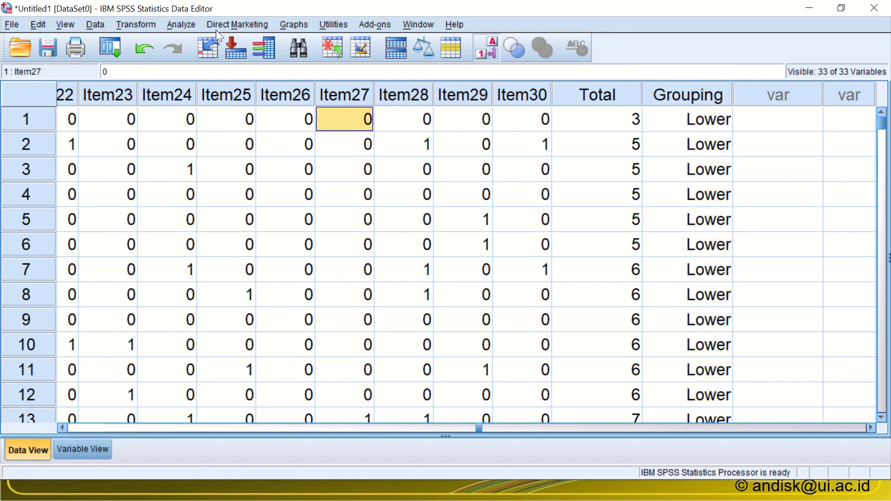
click(179, 25)
mouse_move(203, 91)
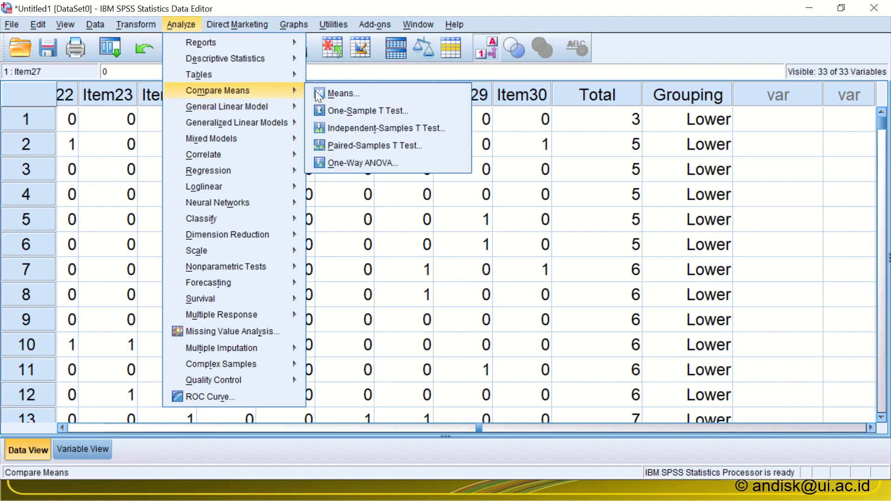
click(372, 128)
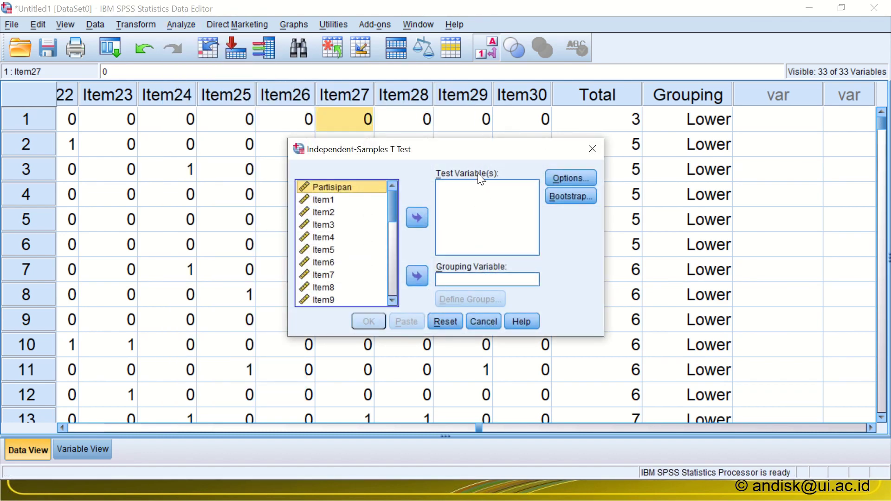
click(339, 199)
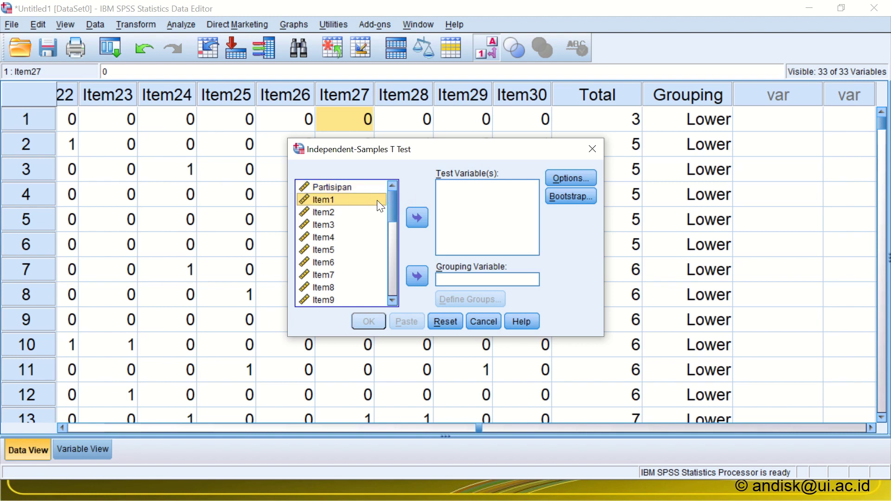
drag(395, 207, 381, 285)
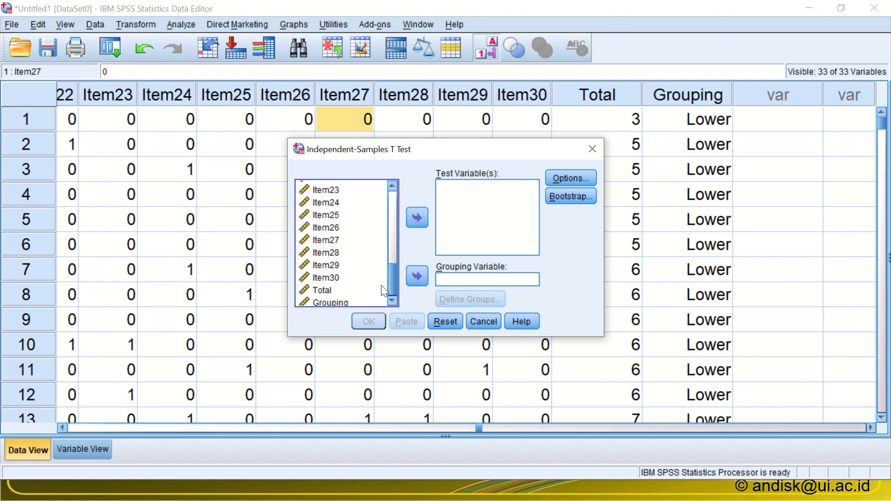
shift+click(323, 275)
click(421, 216)
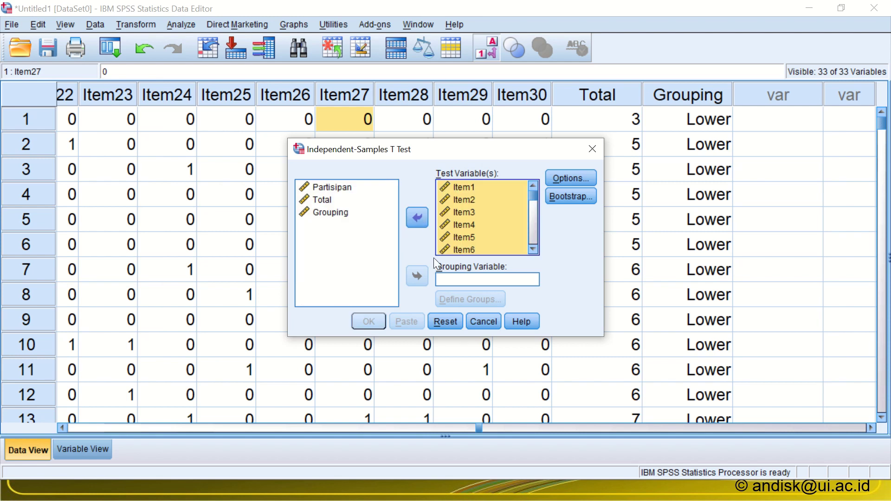
- Set Grouping as the grouping variable with 2 as Group 1 and 1 as Group 2, and run the test
click(338, 212)
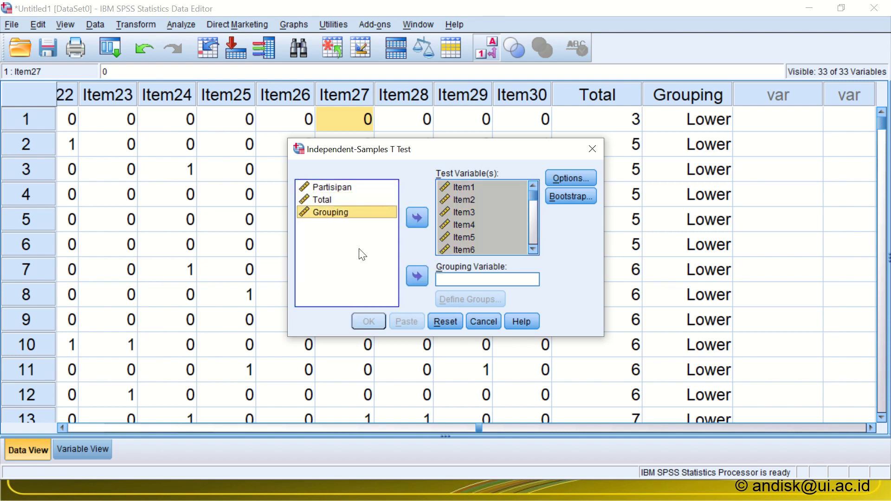
click(414, 277)
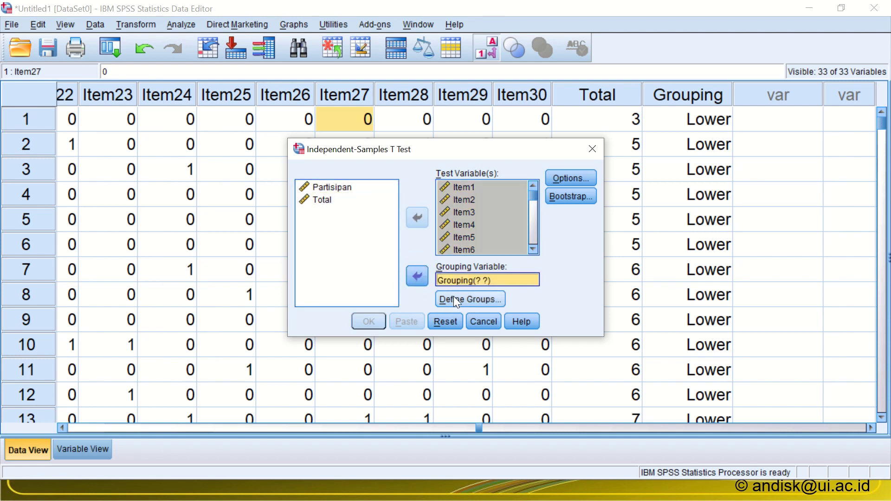
click(453, 297)
click(441, 225)
text(2)
click(445, 244)
text(1)
click(402, 285)
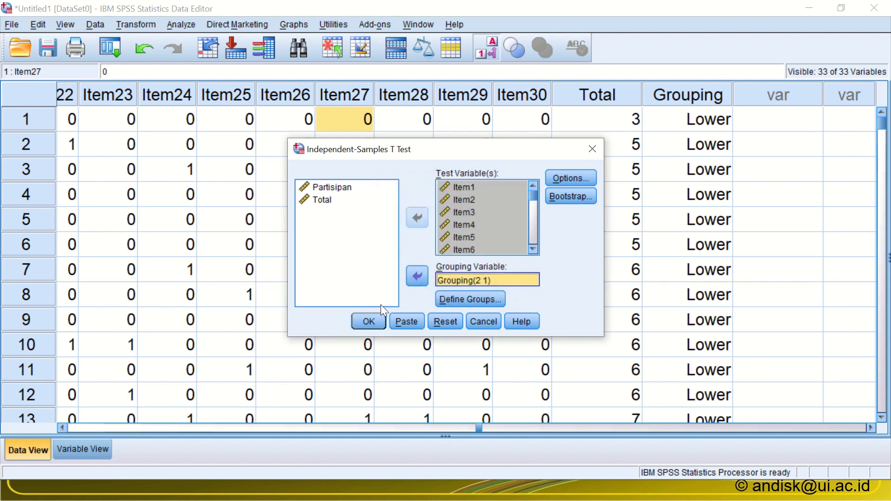
click(369, 321)
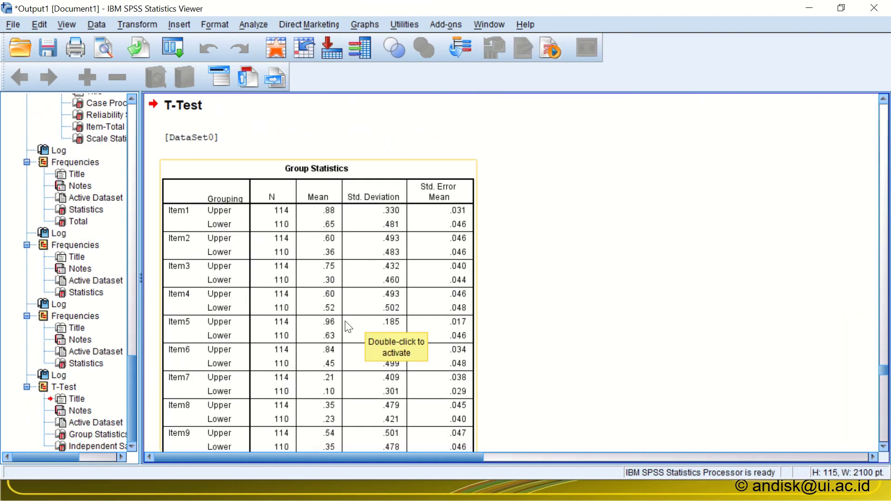
- Select the Independent Samples Test table in the T-Test output, and check the t column of the Excel item table before returning
scroll(348, 323, down, 20)
scroll(349, 318, up, 5)
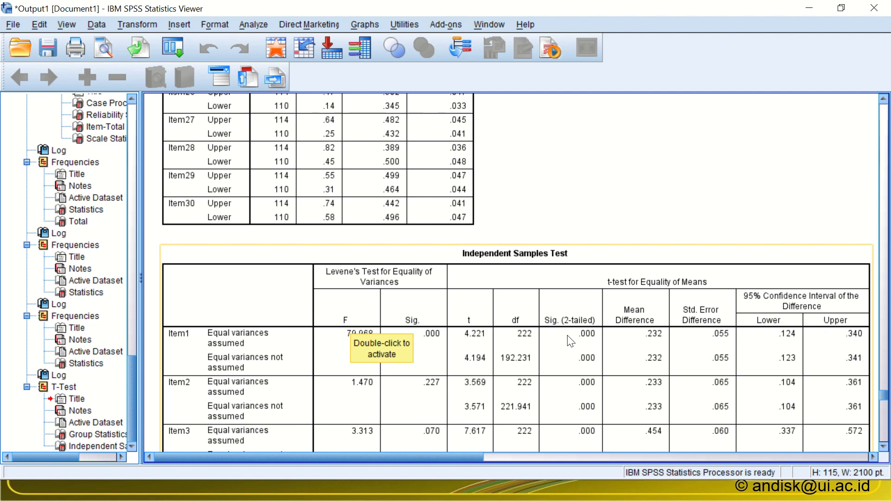
click(476, 333)
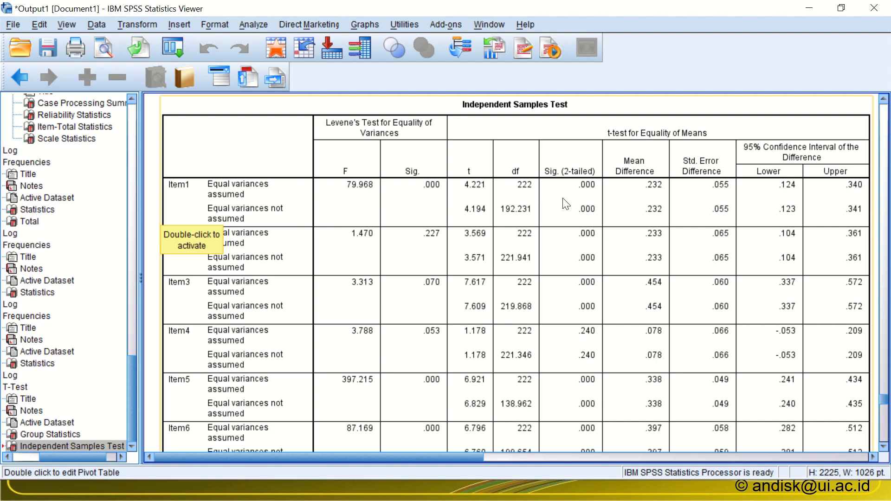
key(alt+Tab)
key(alt+Tab)
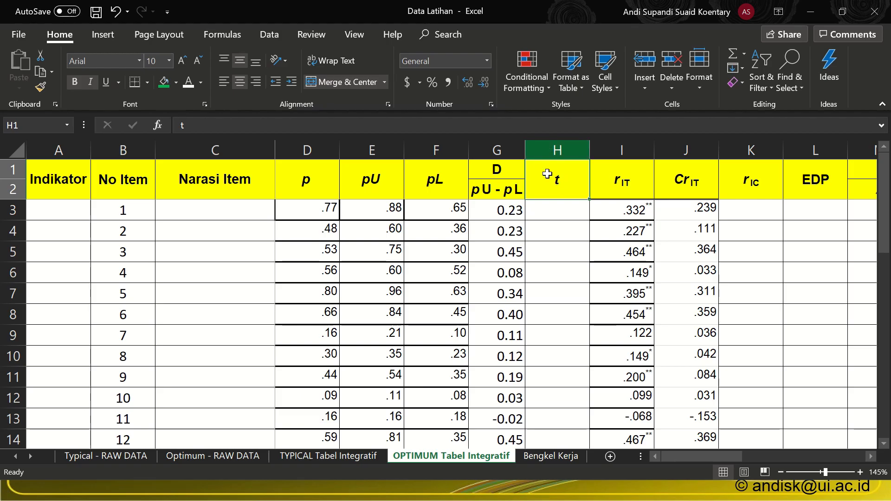
key(alt+Tab)
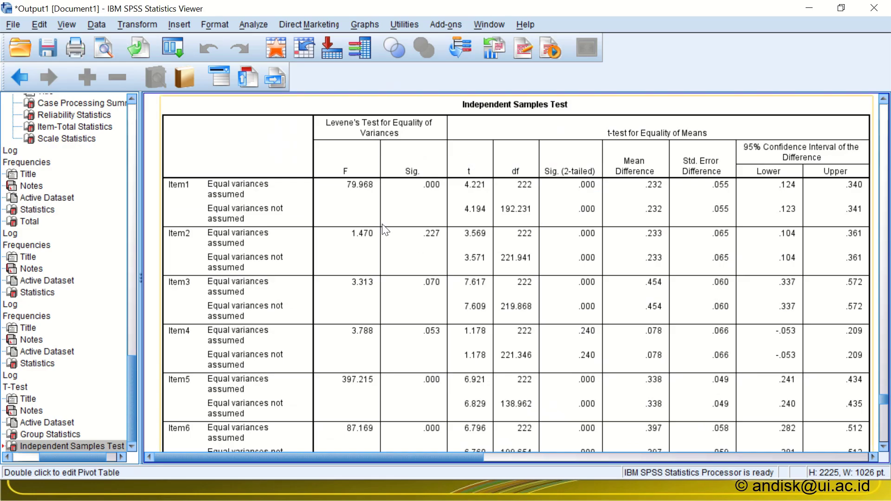
- Copy the selected Independent Samples Test table with Copy Special in Excel Worksheet (BIFF) format only, without the image format
right_click(383, 225)
click(402, 270)
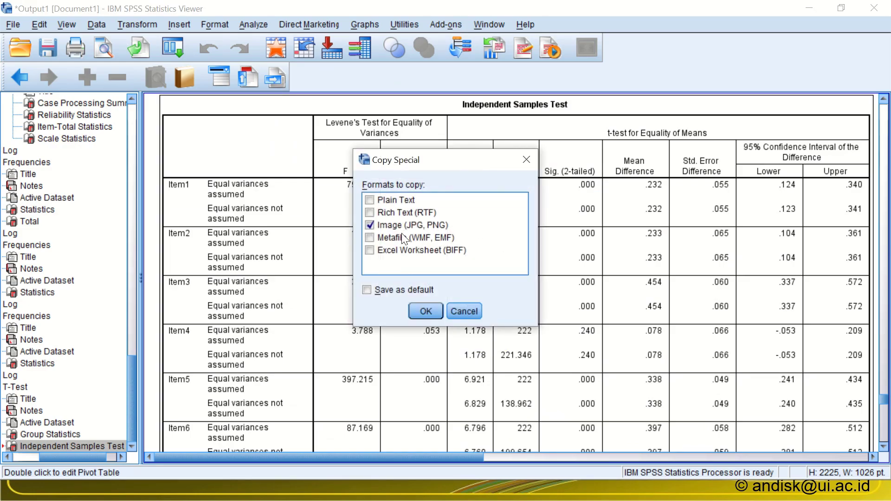
click(377, 252)
click(379, 226)
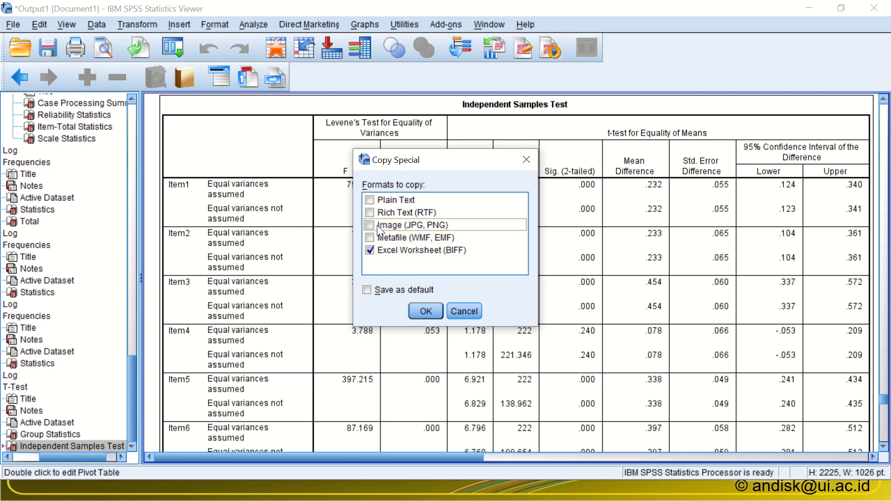
click(426, 311)
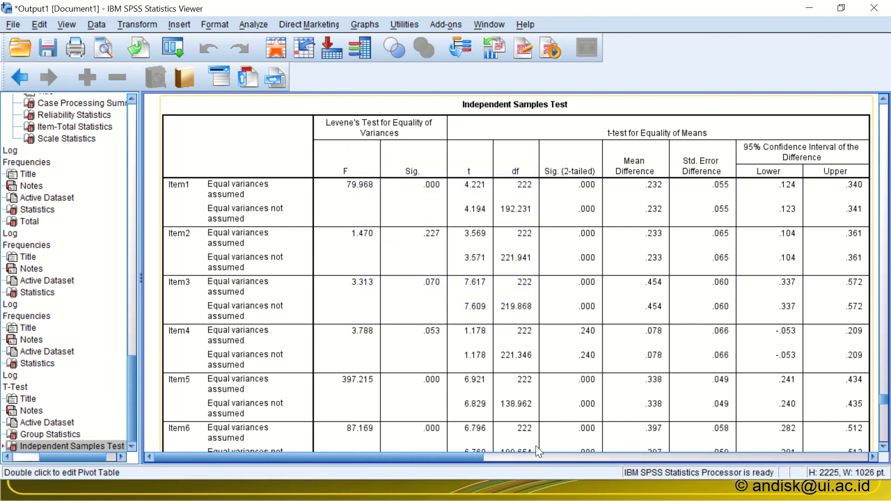
- Switch to the Data Latihan workbook in Excel and paste the copied table at cell DQ1 of the Bengkel Kerja sheet
key(alt+Tab)
key(alt+Tab)
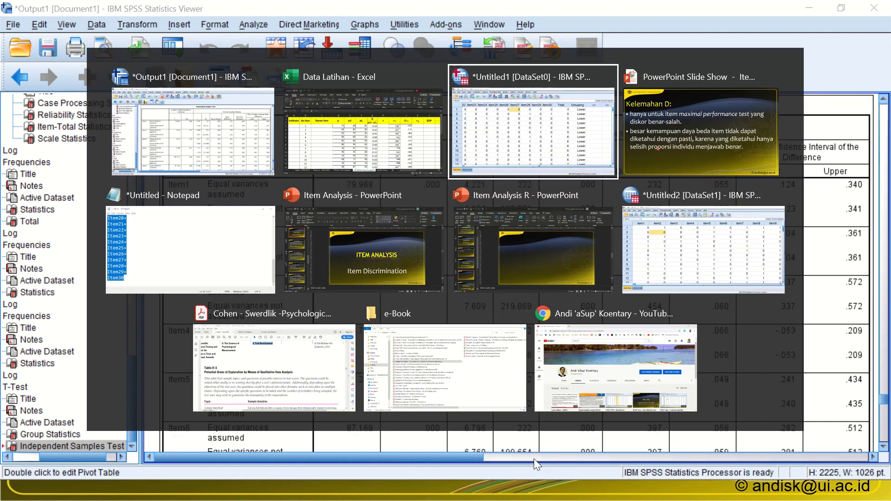
key(alt+Tab)
key(alt+Tab)
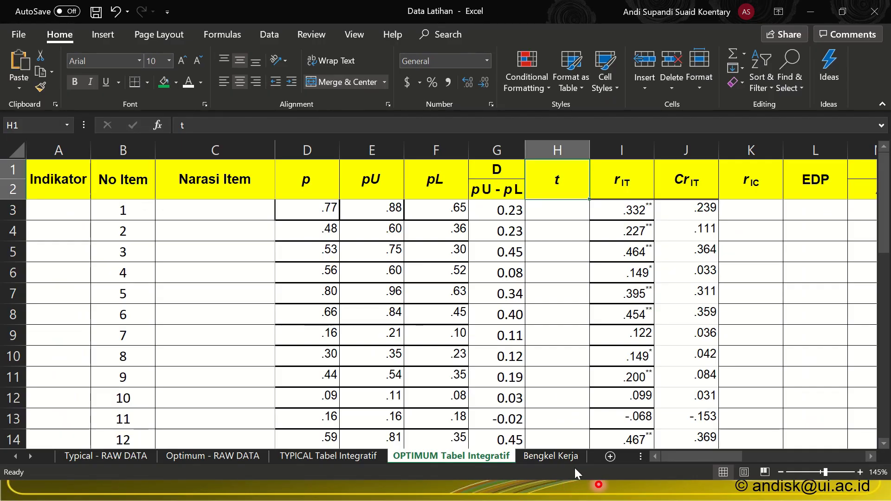
click(541, 460)
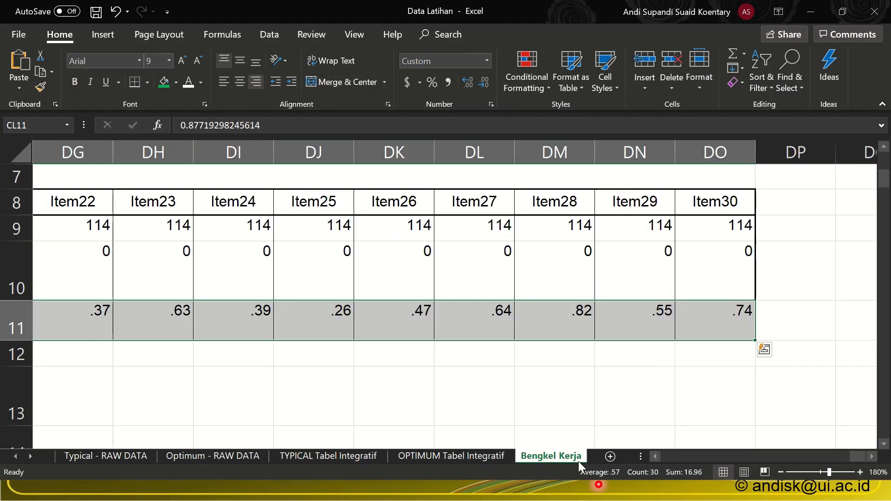
click(872, 456)
click(872, 456)
scroll(760, 348, up, 2)
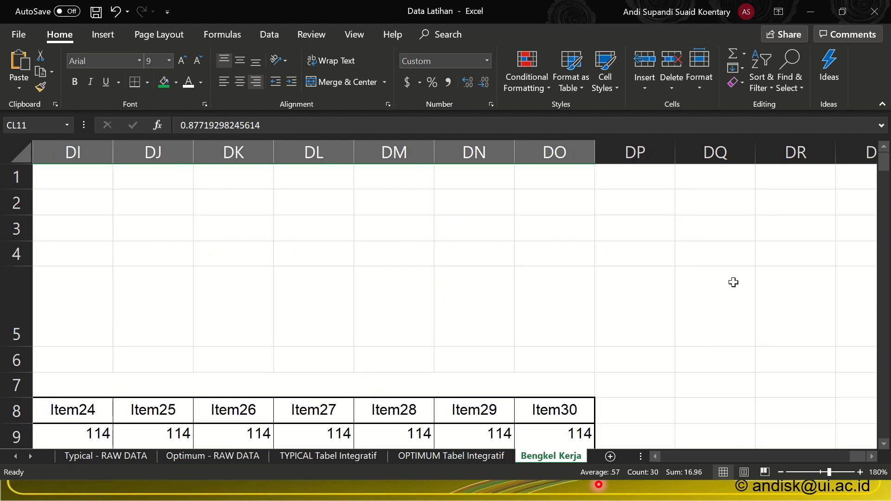
click(723, 177)
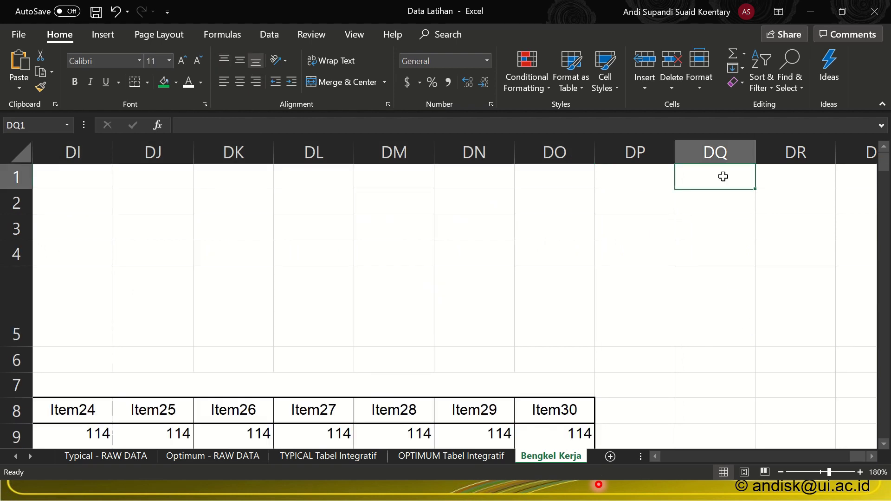
key(ctrl+v)
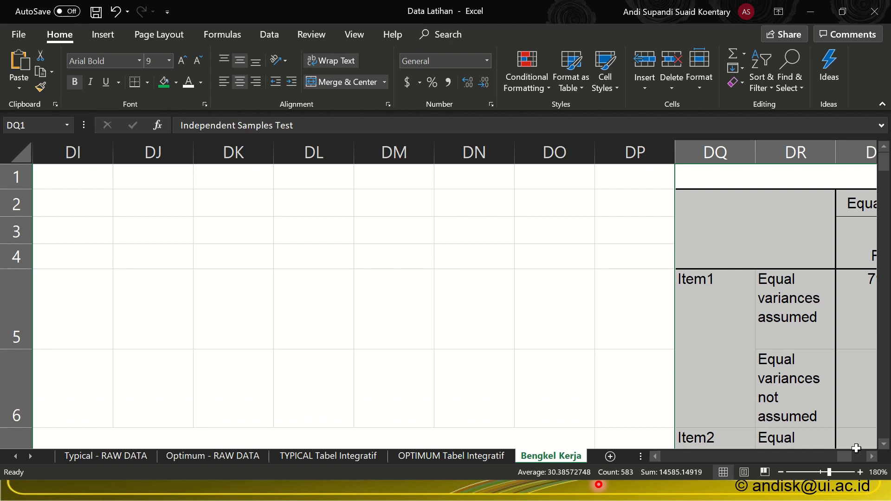
- Examine the t, df and significance columns and the Item1 rows of the pasted Independent Samples Test table
click(874, 455)
click(874, 455)
click(873, 455)
click(873, 455)
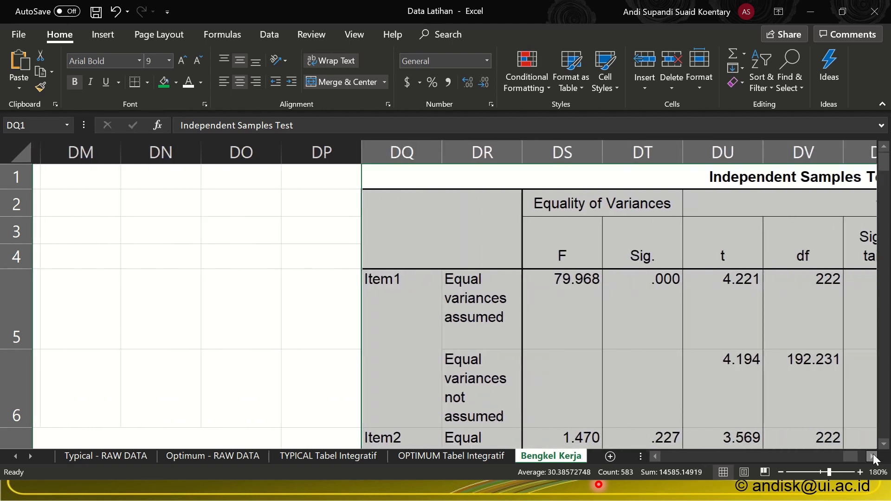
click(873, 455)
click(874, 455)
click(873, 455)
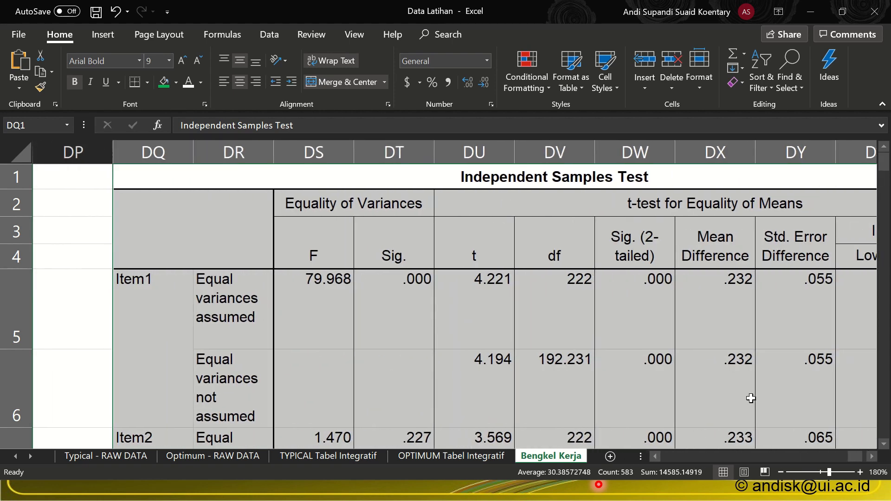
click(580, 319)
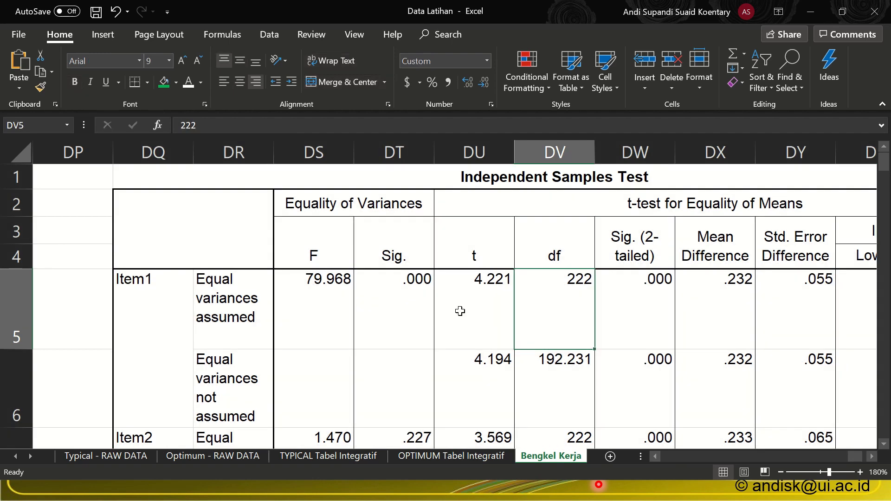
click(134, 302)
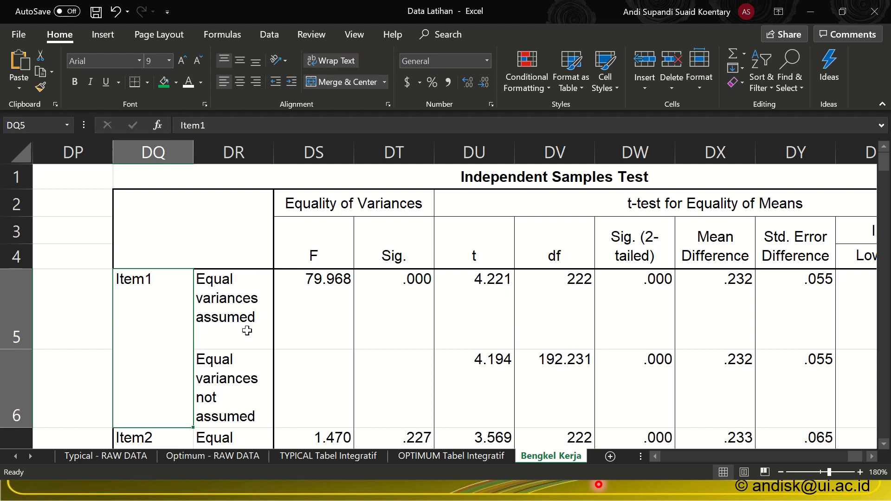
click(145, 154)
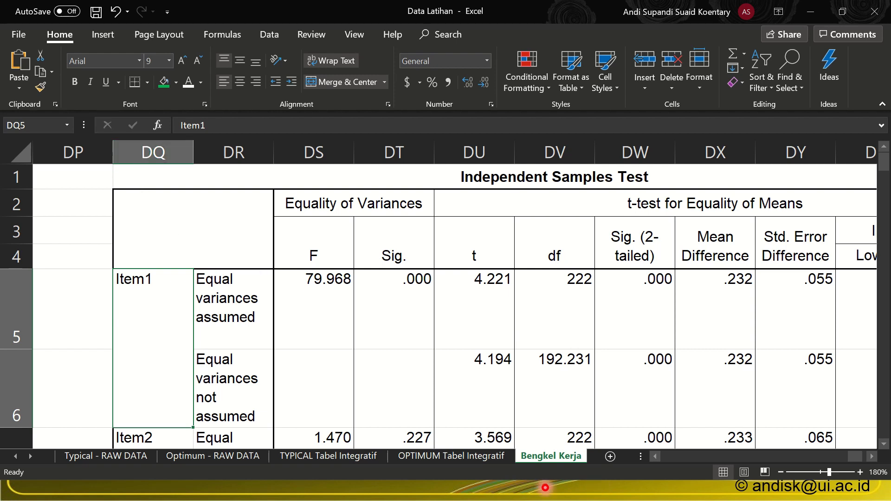
- Add a new worksheet and paste the Independent Samples Test table at cell A1
click(624, 456)
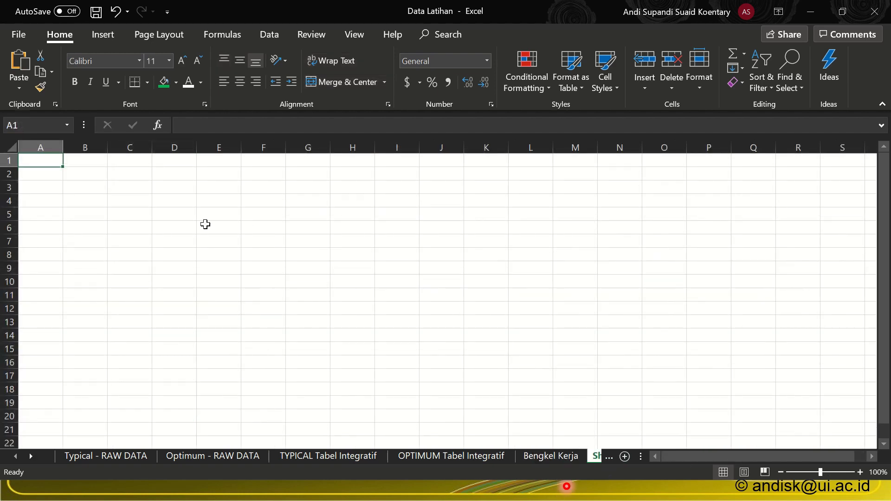
key(ctrl+v)
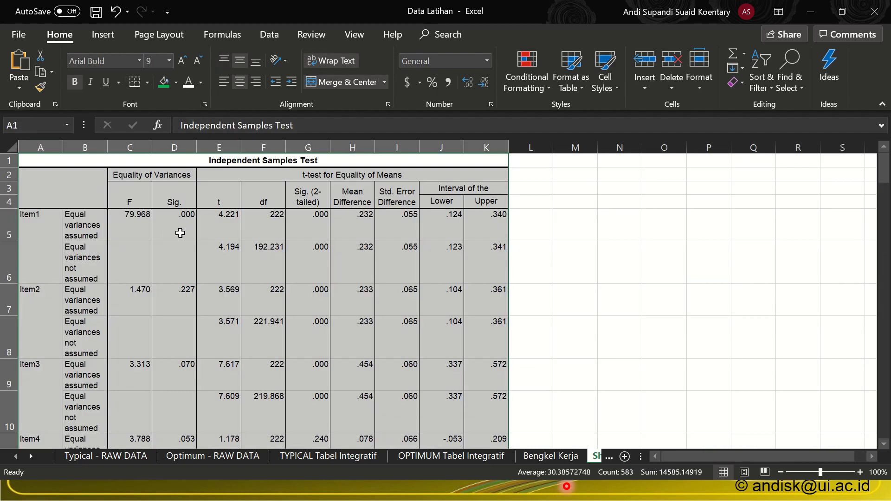
click(188, 272)
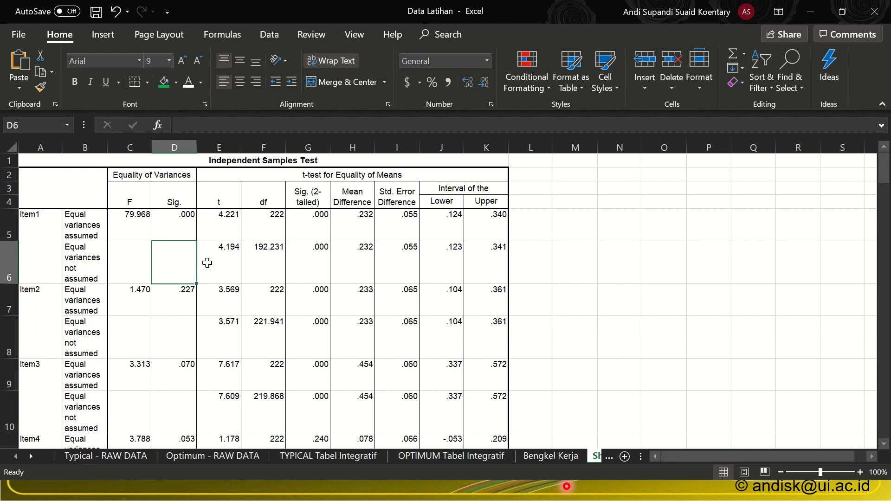
- Examine the t column and the Item1 equal variances assumed row in the pasted Independent Samples Test table
click(225, 233)
click(225, 199)
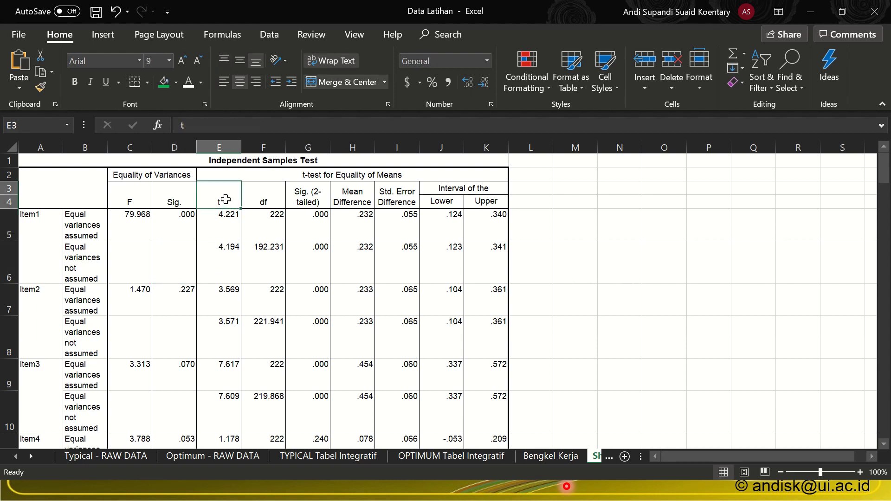
click(228, 225)
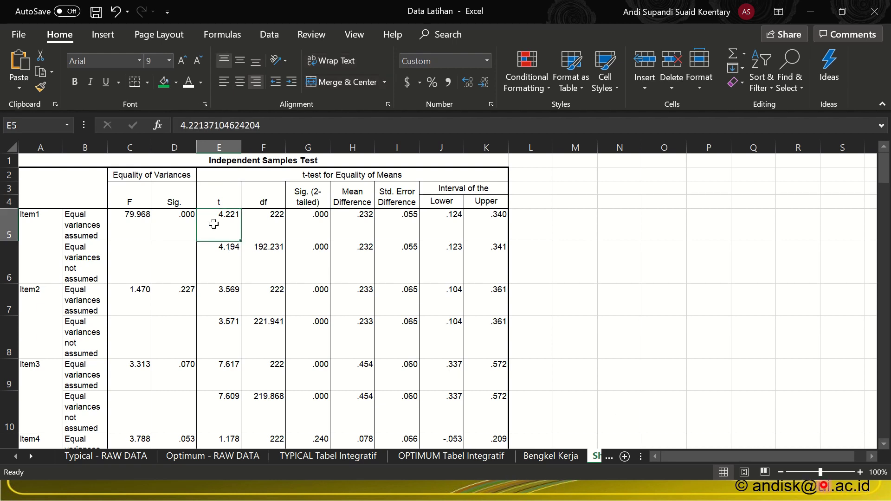
click(34, 241)
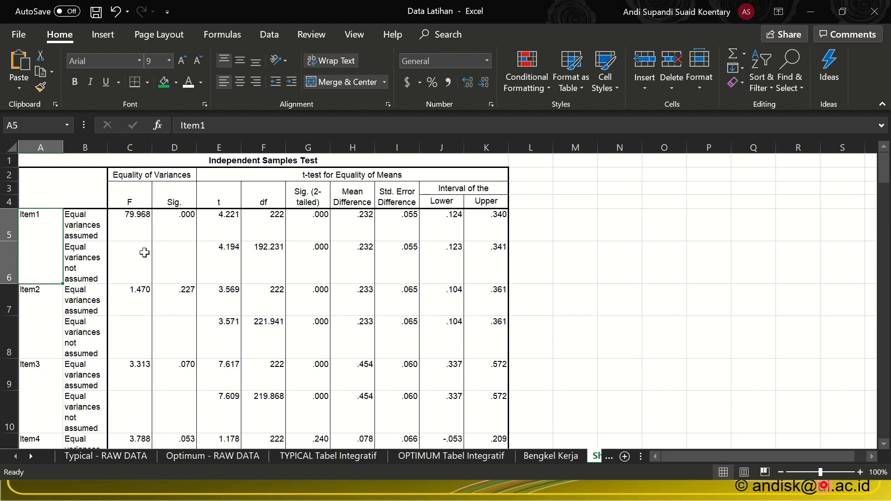
click(93, 229)
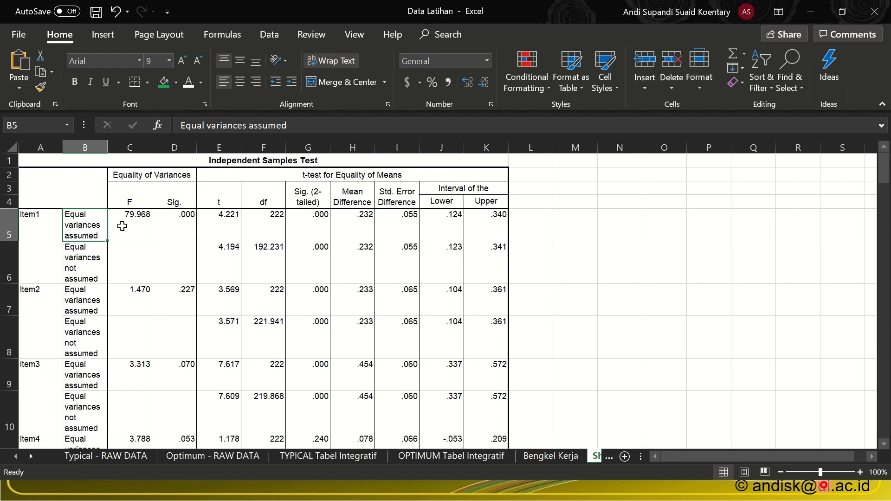
click(28, 218)
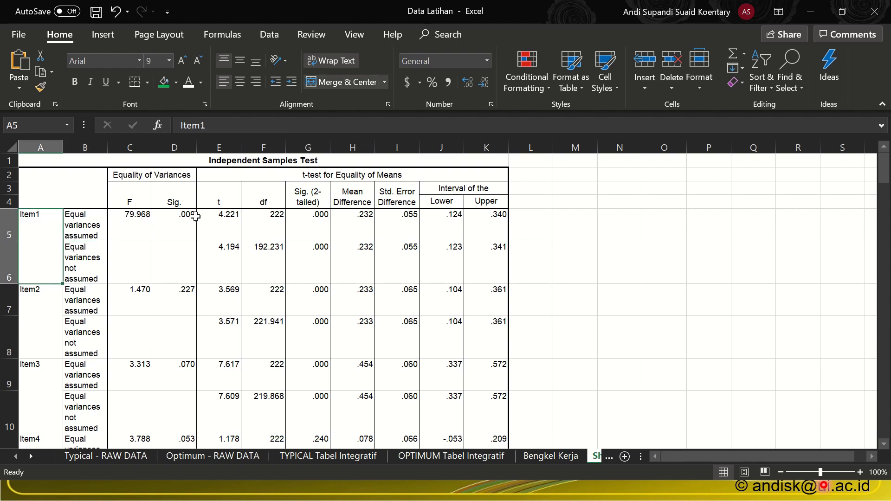
click(236, 222)
- Unmerge the Item1 label cell spanning A5:A6
click(50, 239)
click(324, 82)
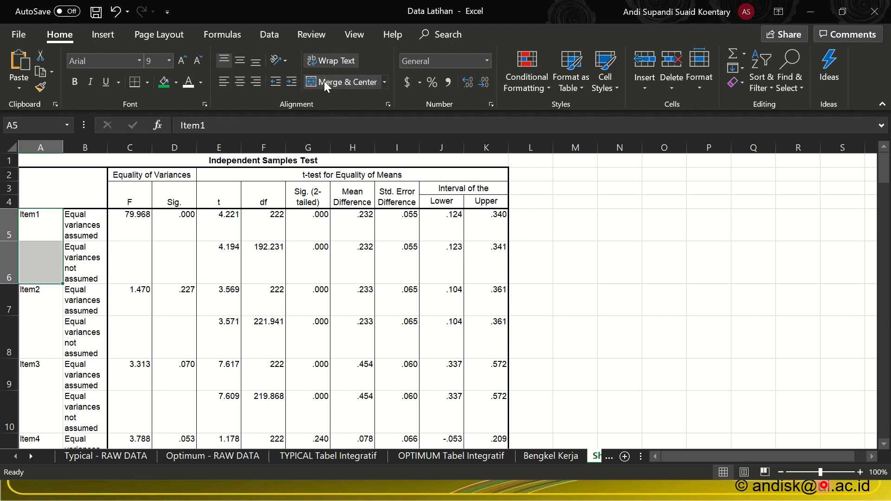
drag(69, 222, 209, 232)
- Unmerge all remaining merged cells across the whole sheet holding the Independent Samples Test table
click(32, 321)
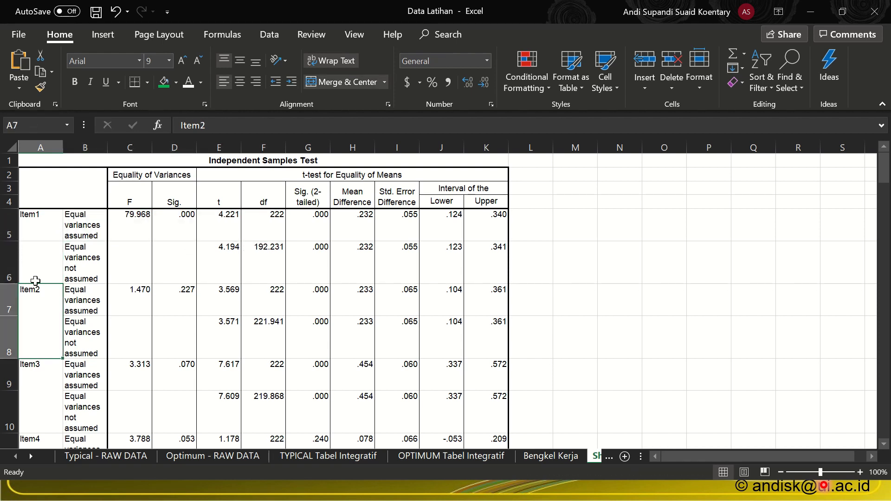
click(54, 186)
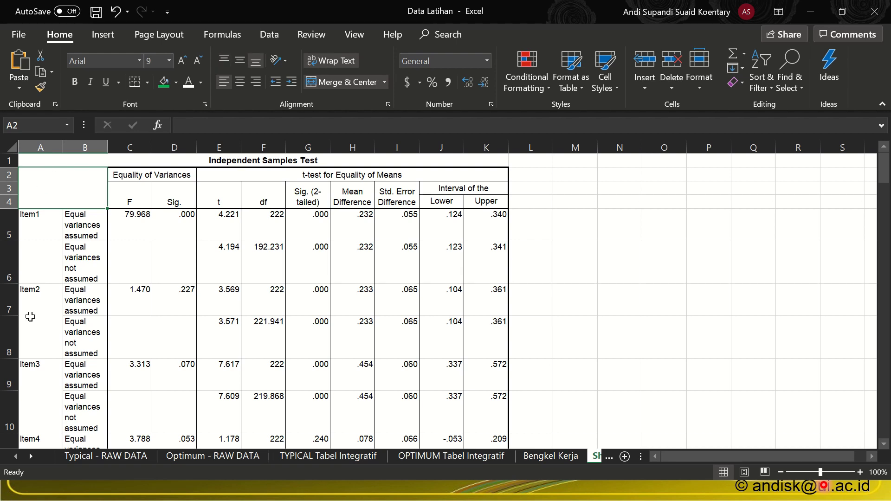
click(32, 334)
click(49, 379)
click(60, 185)
click(10, 145)
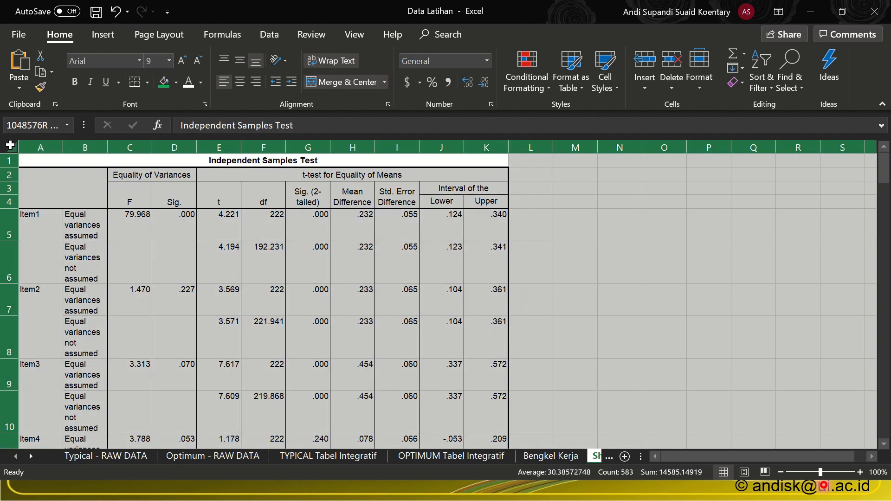
click(329, 80)
click(238, 288)
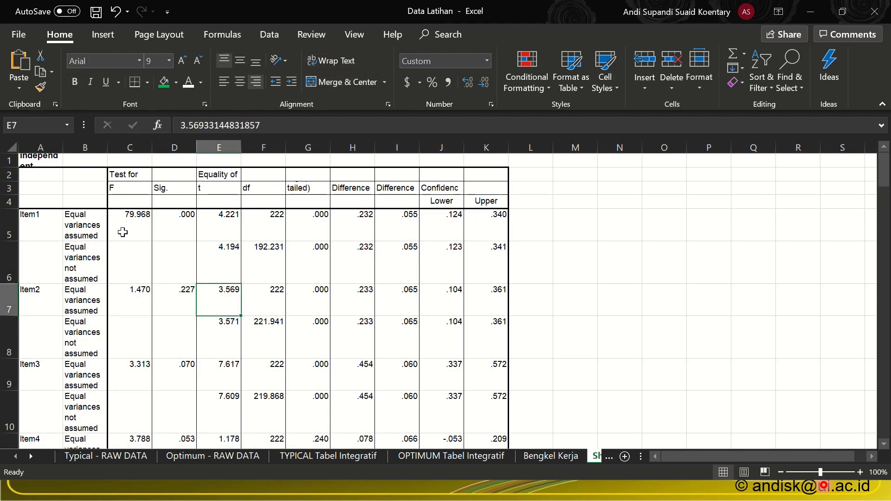
- Delete rows 1 to 4, which hold the table's title and column headings
click(10, 163)
drag(11, 166, 12, 200)
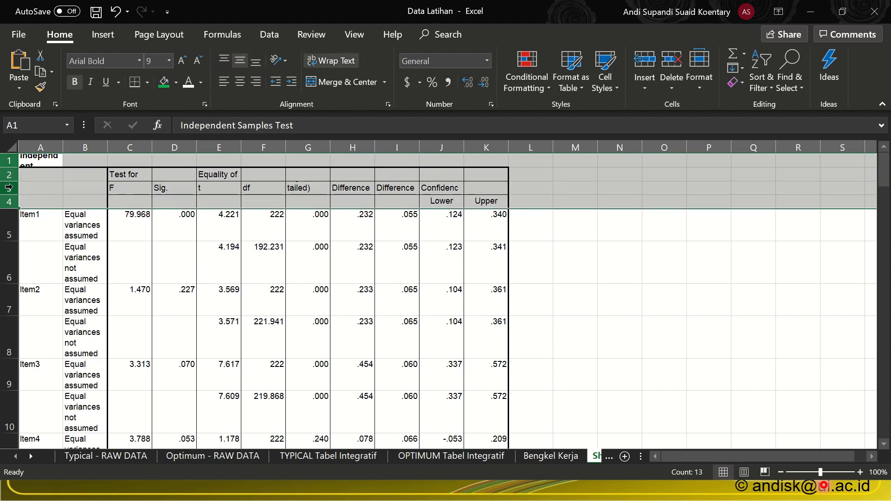
right_click(9, 188)
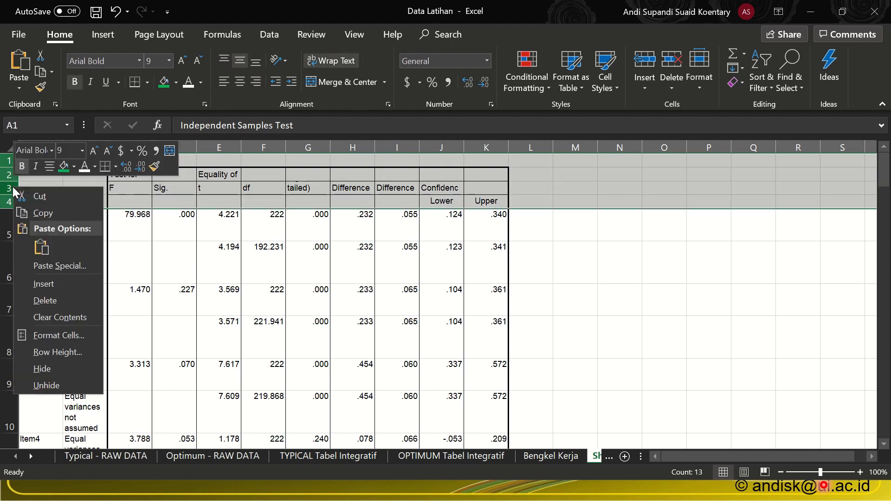
click(37, 302)
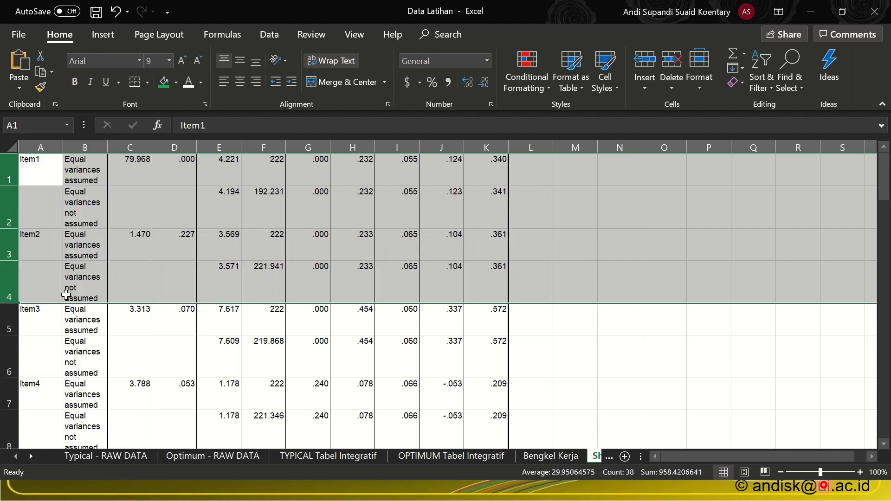
click(185, 258)
- Sort the table by Column A on cell values from A to Z, treating the data as having no headers
click(43, 173)
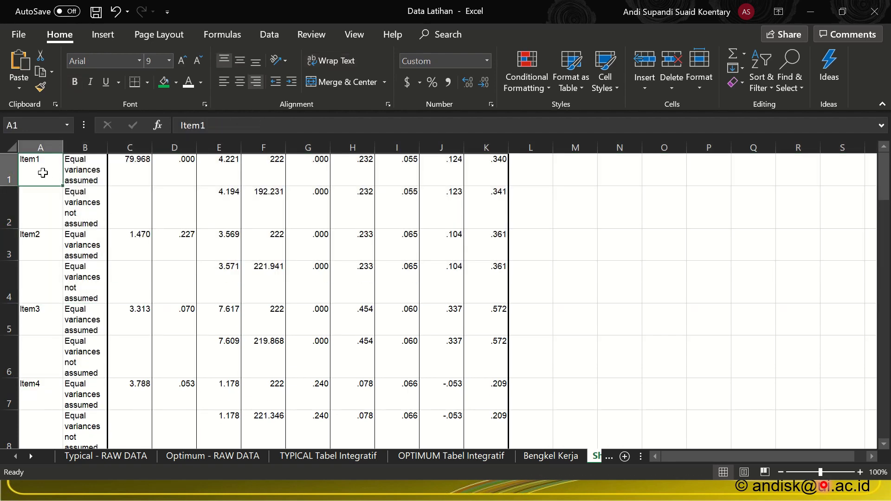
click(41, 147)
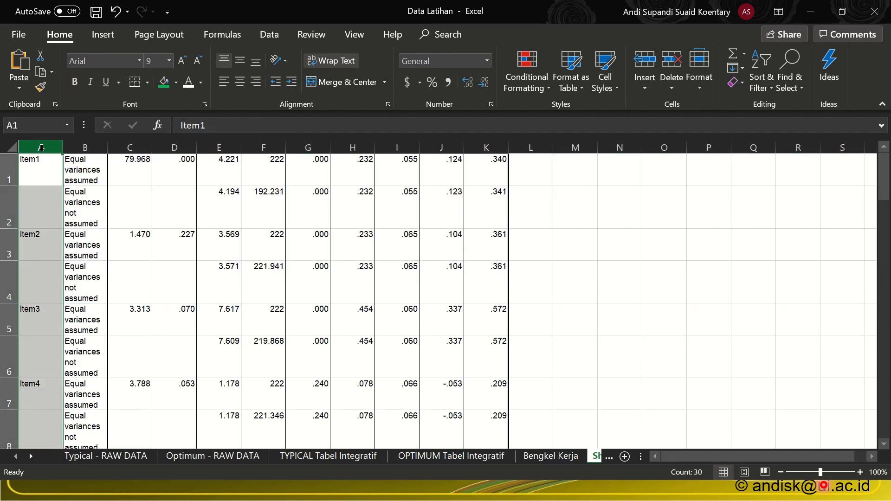
click(32, 238)
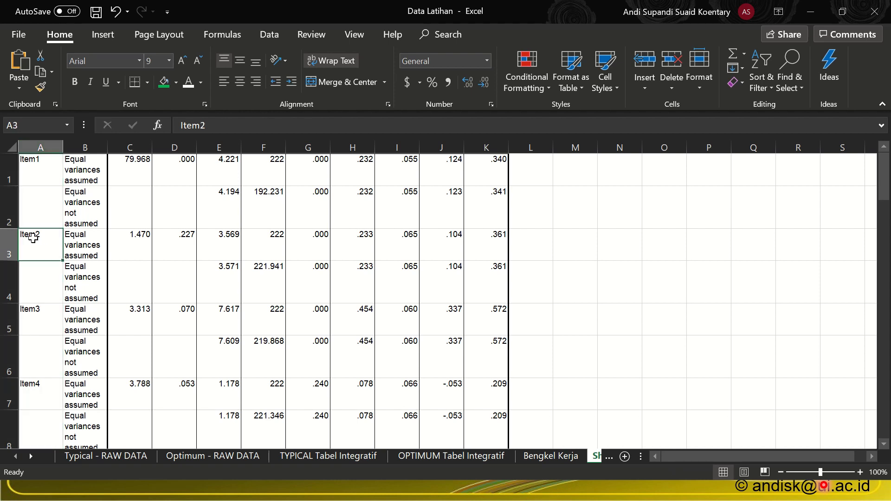
click(39, 203)
click(35, 176)
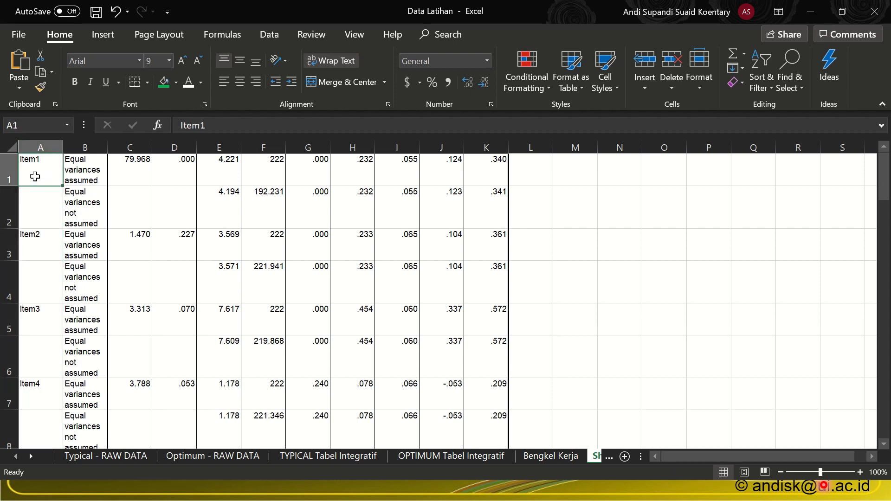
click(275, 33)
click(522, 68)
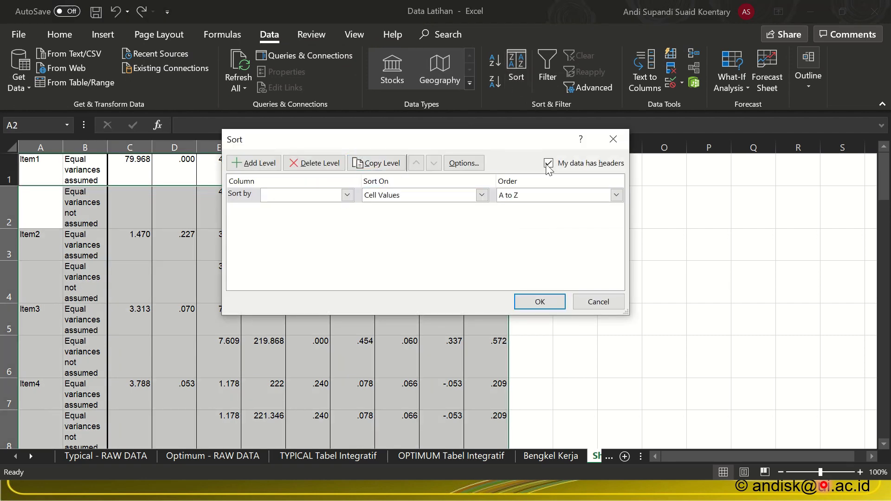
click(549, 163)
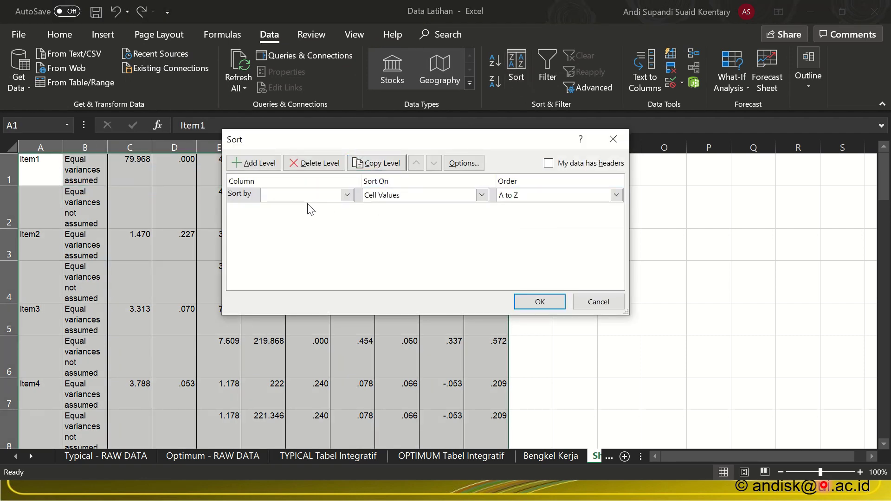
click(347, 195)
click(332, 207)
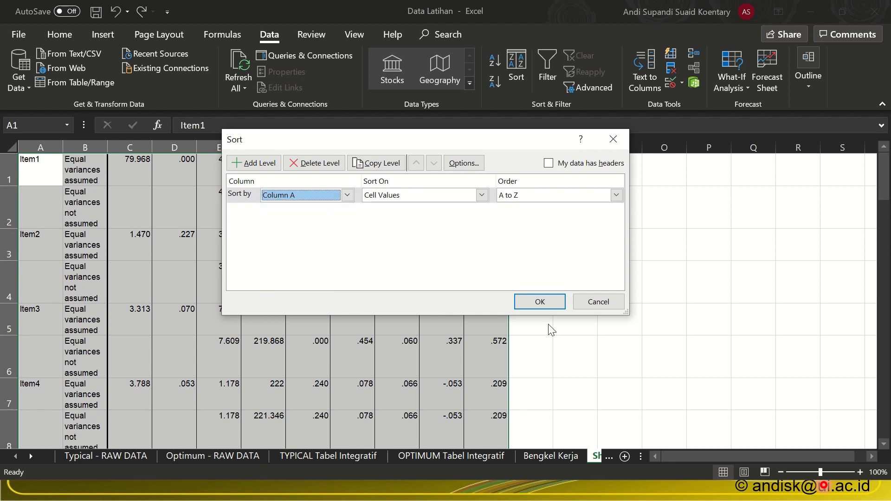
click(539, 301)
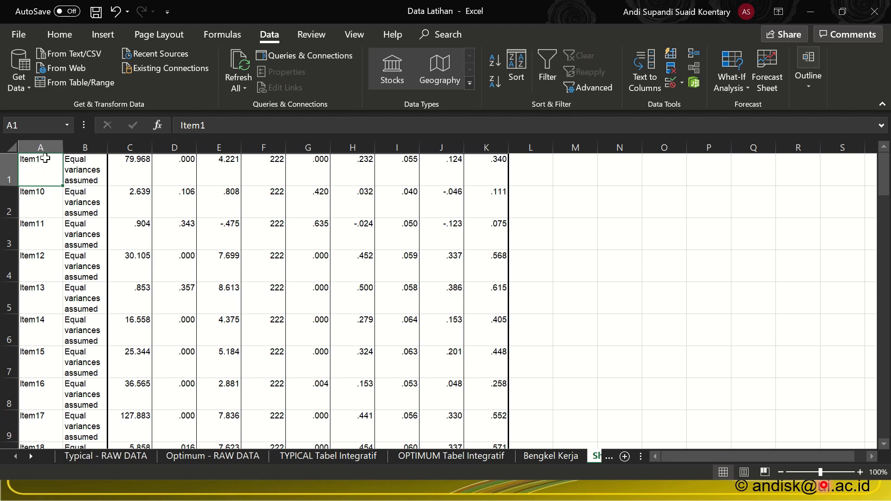
- Check the sorted item order in column A and rename the Item1 label in A1 as Item01
click(42, 198)
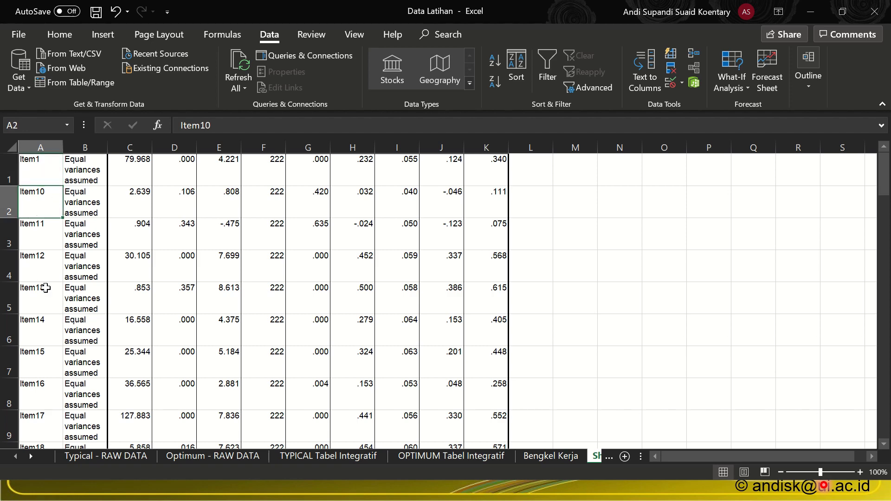
scroll(48, 301, down, 5)
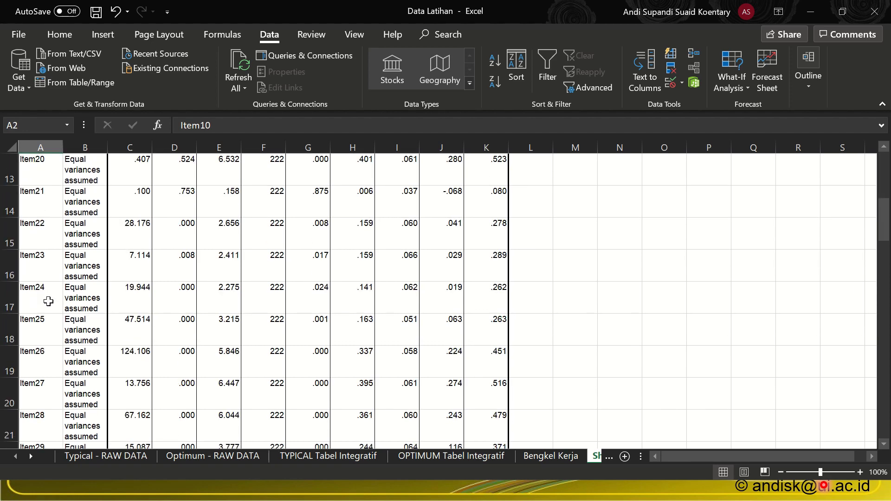
scroll(48, 302, up, 5)
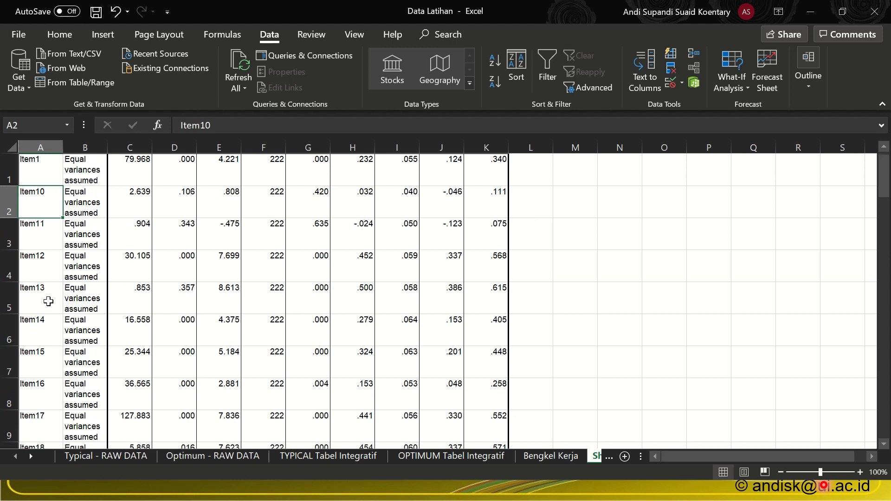
double_click(38, 162)
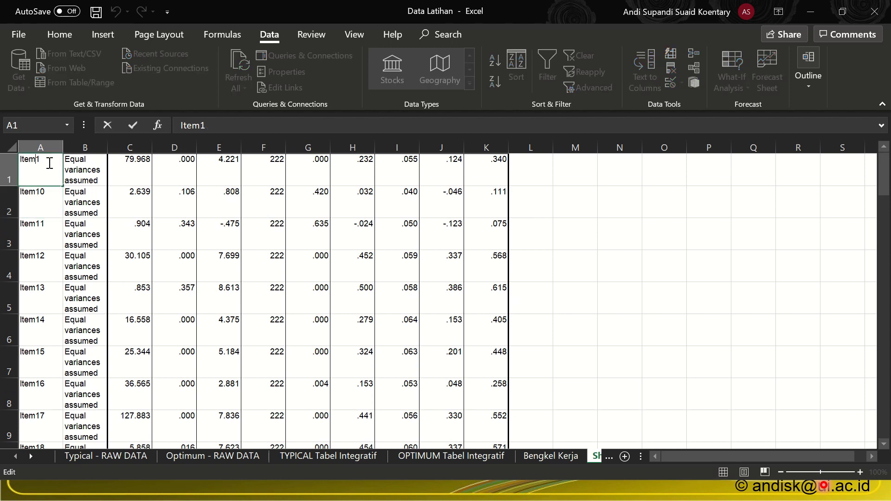
text(0)
click(39, 256)
- Rename the Item2 label in cell A12 as Item02
scroll(41, 316, down, 3)
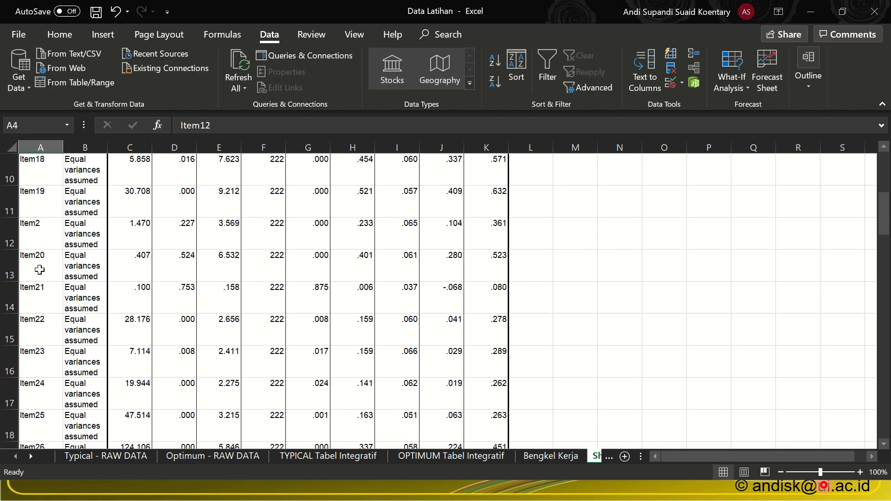
double_click(36, 226)
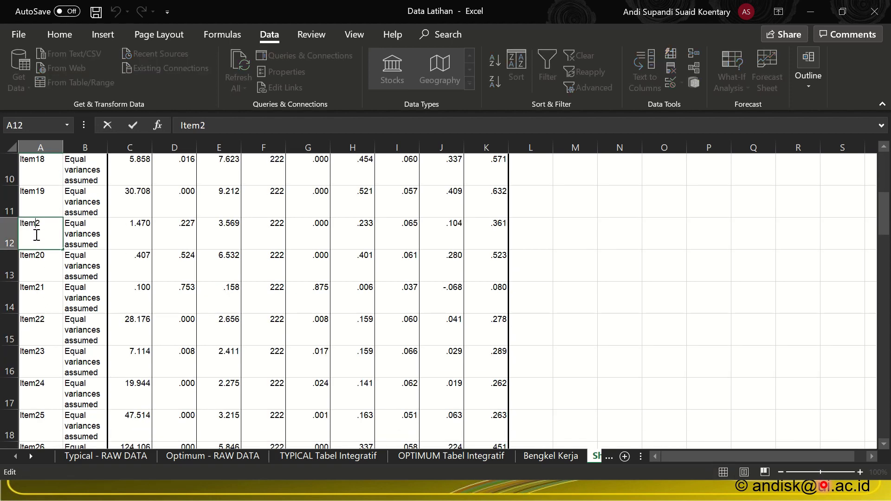
text(0)
scroll(50, 268, down, 2)
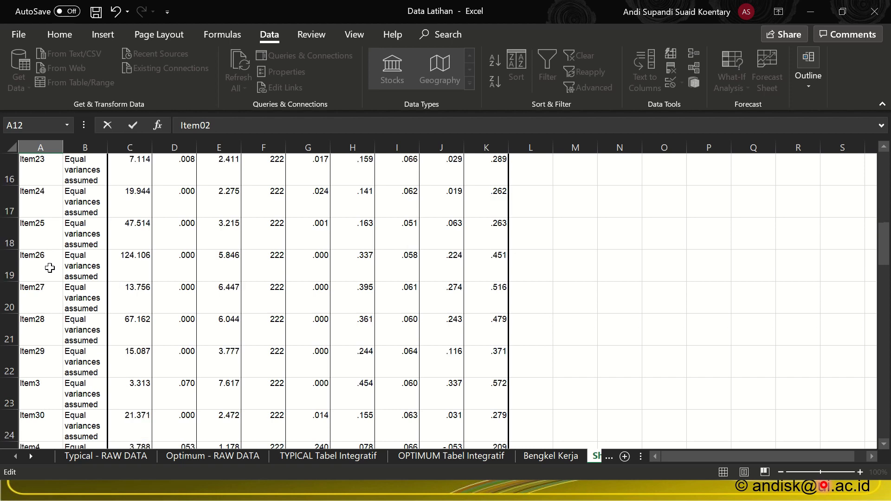
scroll(50, 268, up, 2)
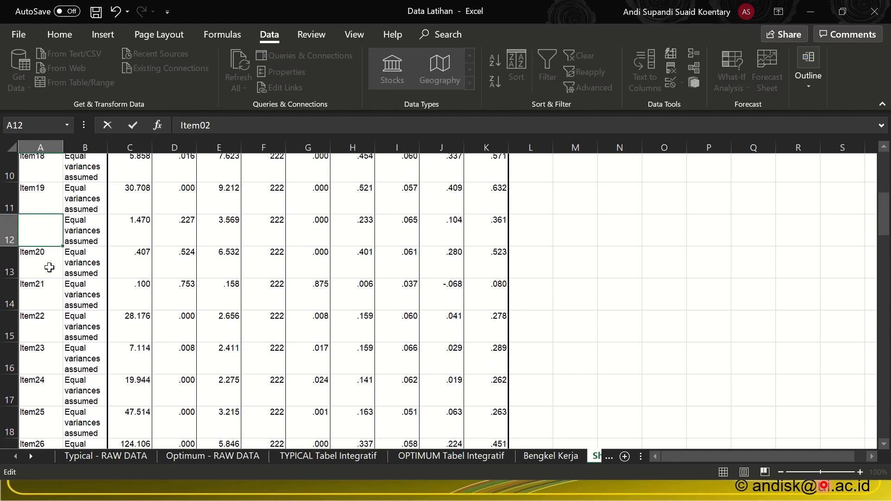
key(Return)
- Rename the Item3 label in cell A23 as Item03
scroll(50, 260, down, 3)
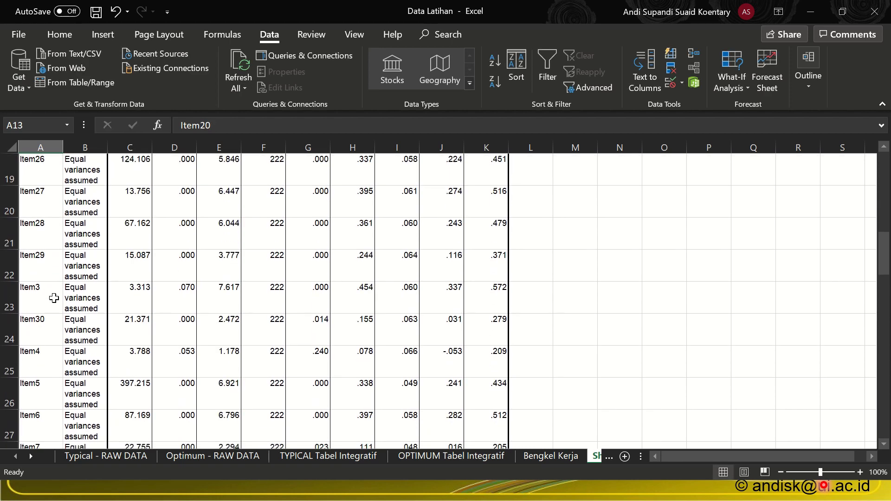
double_click(36, 288)
text(0)
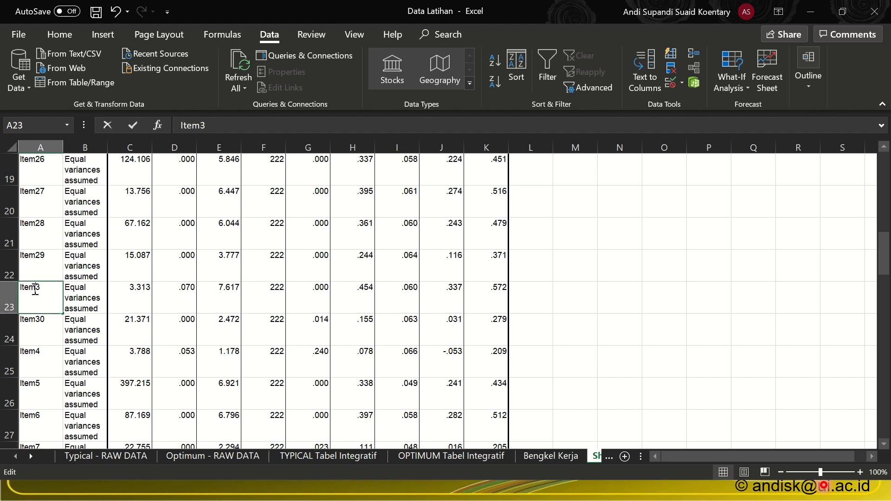
click(112, 347)
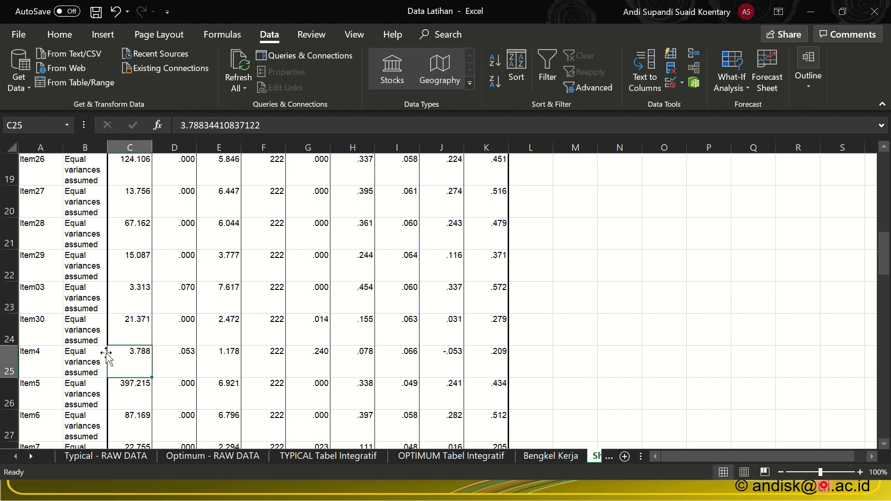
- Rename the labels Item4 to Item7 in cells A25 to A28 as Item04, Item05, Item06 and Item07
scroll(99, 342, down, 2)
scroll(45, 238, up, 1)
scroll(45, 244, up, 1)
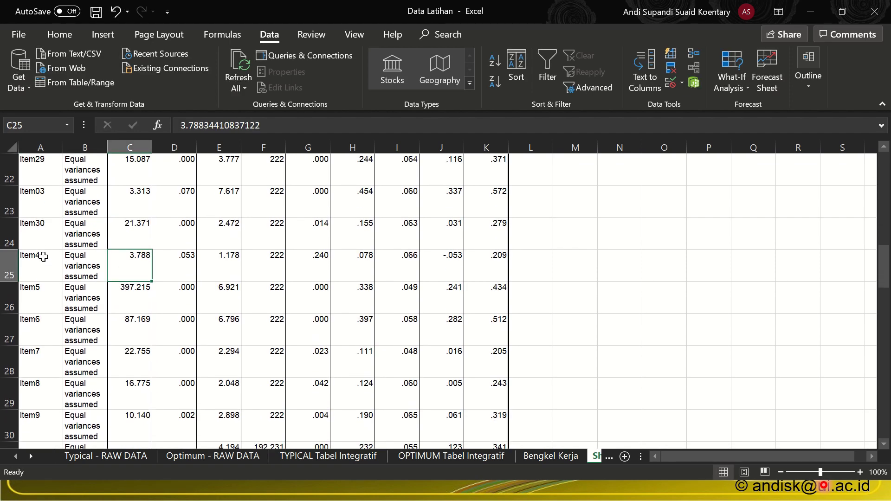
double_click(36, 256)
text(0)
double_click(36, 288)
text(0)
double_click(36, 320)
text(0)
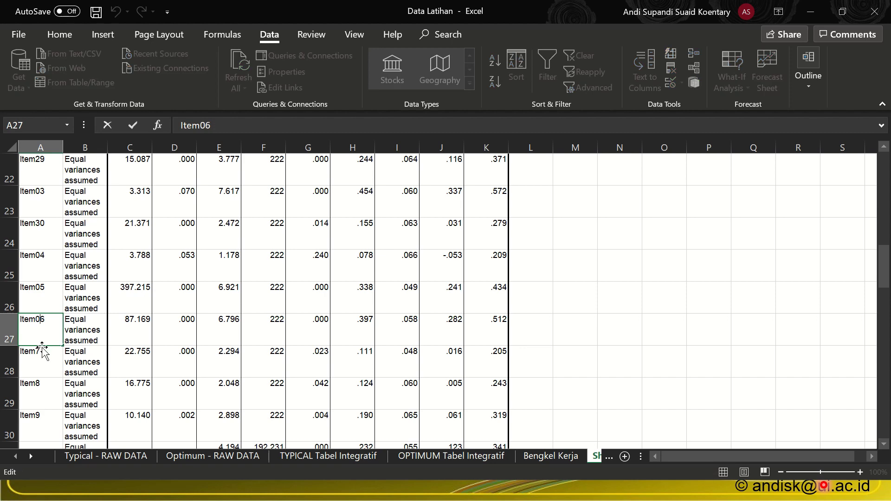
double_click(36, 355)
text(0)
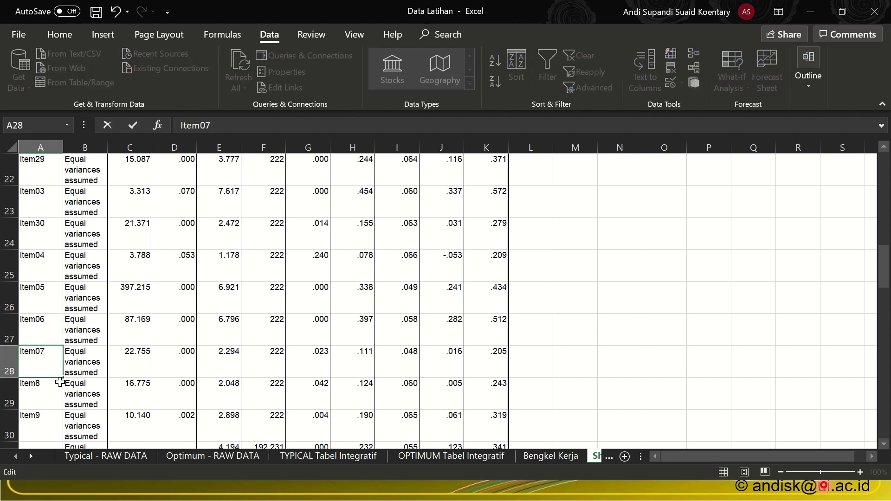
- Rename the Item8 and Item9 labels in cells A29 and A30 as Item08 and Item09
click(51, 391)
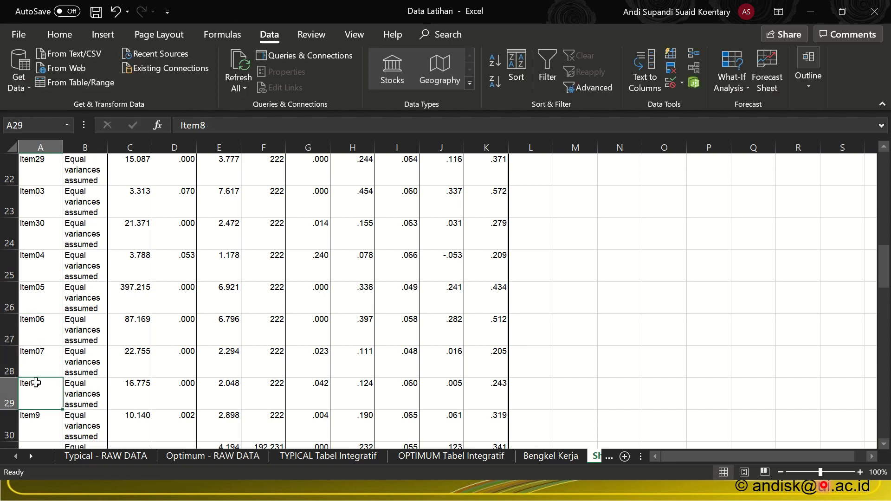
double_click(35, 383)
text(0)
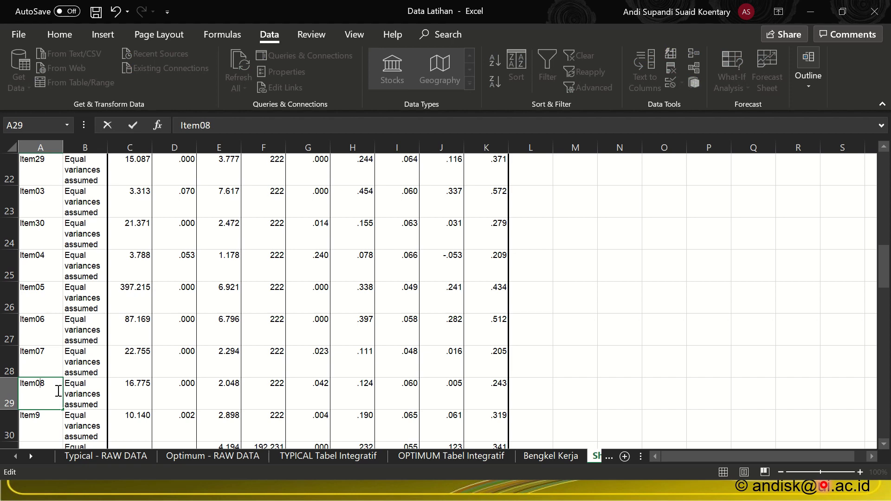
click(98, 385)
scroll(52, 340, down, 2)
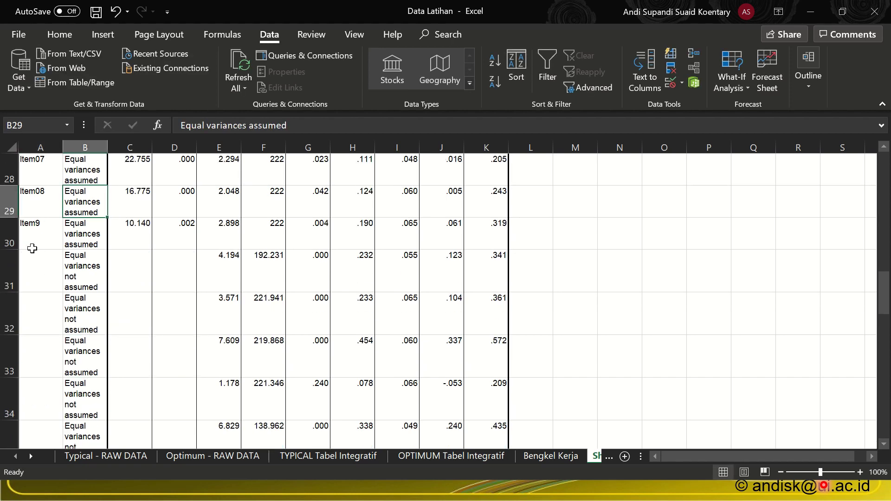
double_click(35, 224)
text(09)
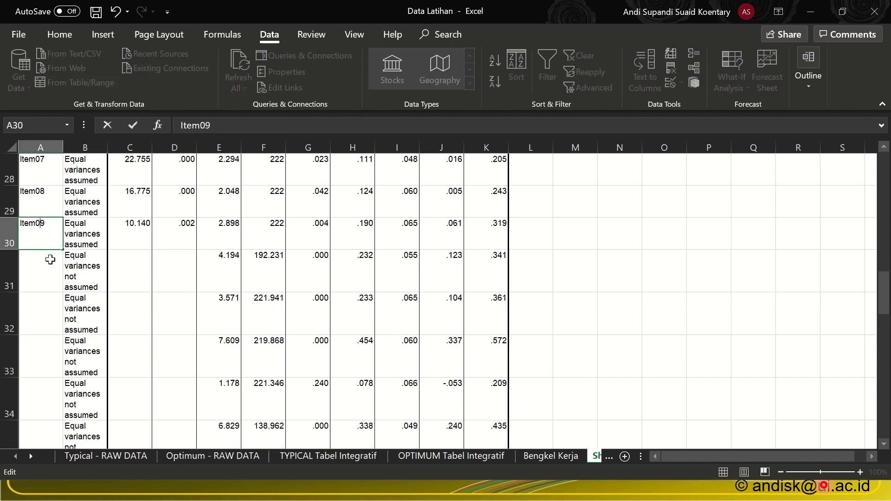
click(54, 297)
- Sort the table again by Column A on cell values from A to Z, treating the data as having no headers
scroll(52, 259, up, 1)
scroll(52, 259, up, 9)
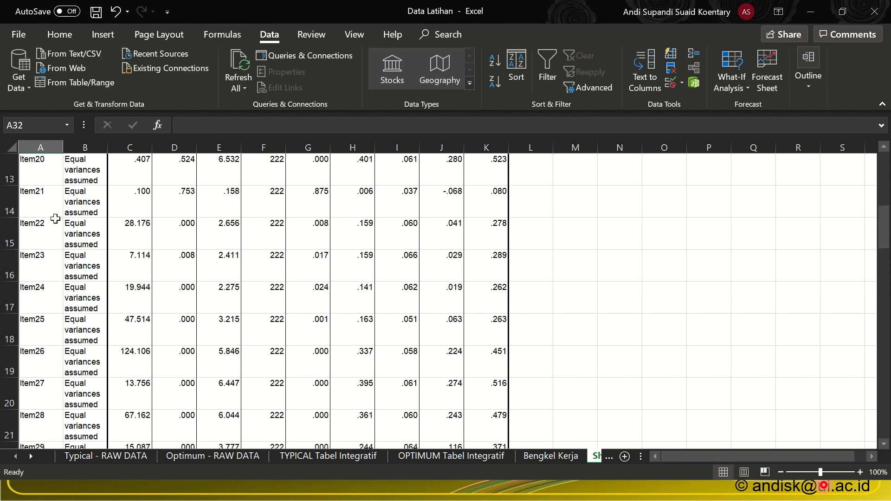
click(52, 168)
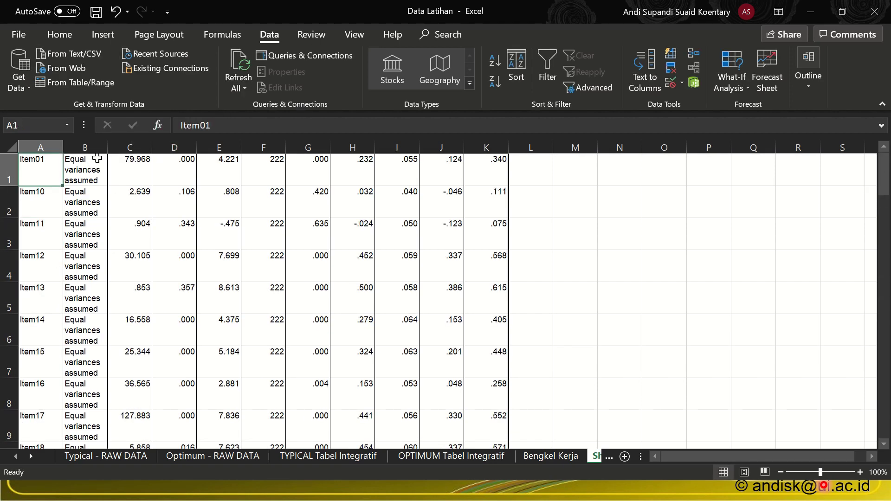
click(516, 65)
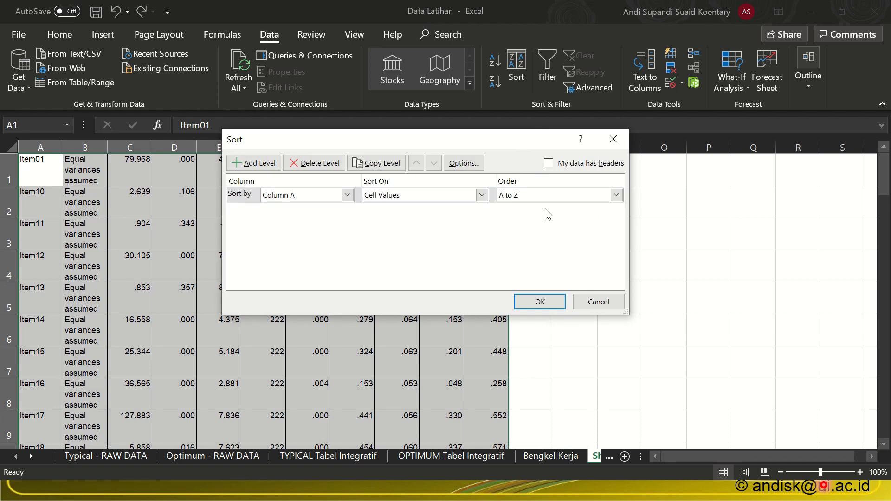
click(540, 301)
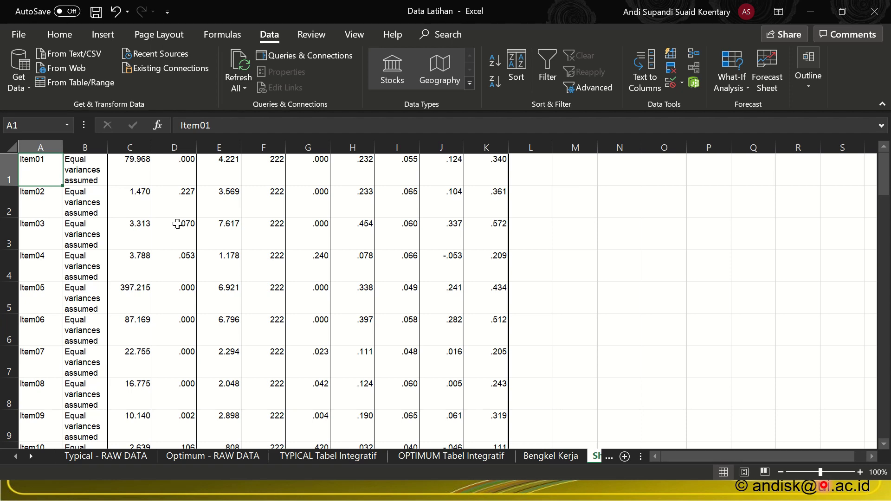
- Copy the t values of Item01 to Item30 from E1:E30 into the t column of the OPTIMUM Tabel Integratif sheet, starting at H3
drag(232, 167, 238, 308)
key(ctrl+c)
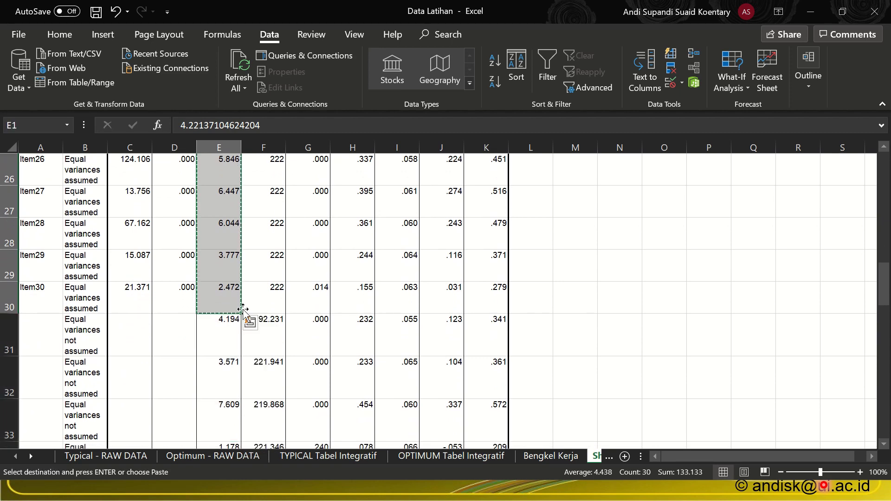
key(alt+Tab)
key(Escape)
click(452, 454)
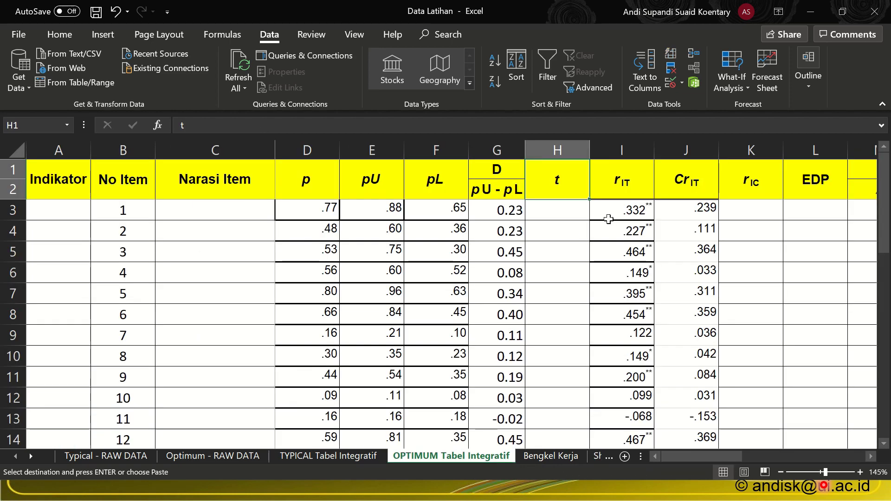
click(571, 210)
key(ctrl+v)
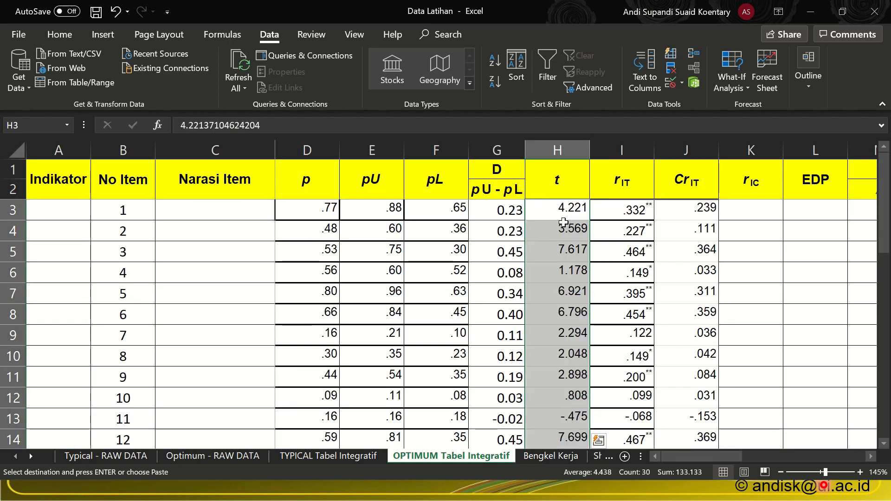
- Review the pasted t column and compare item 11's t value with its D value
scroll(563, 222, down, 8)
scroll(563, 223, up, 8)
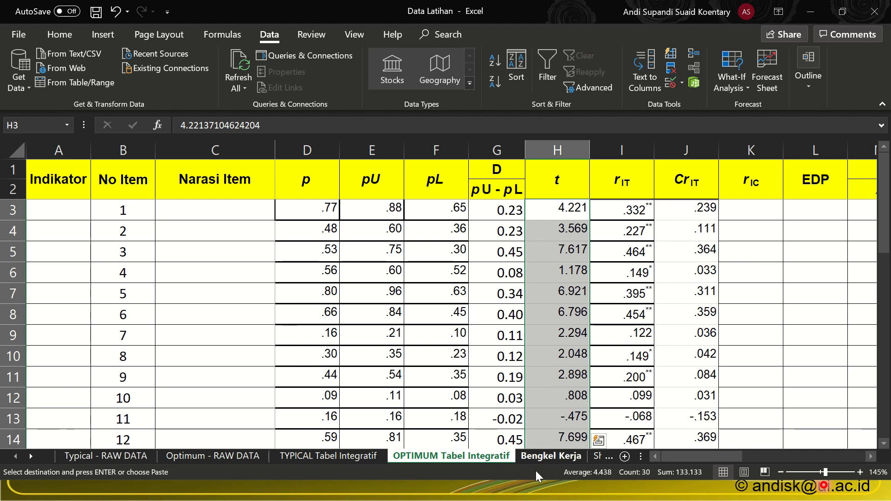
click(562, 422)
click(485, 424)
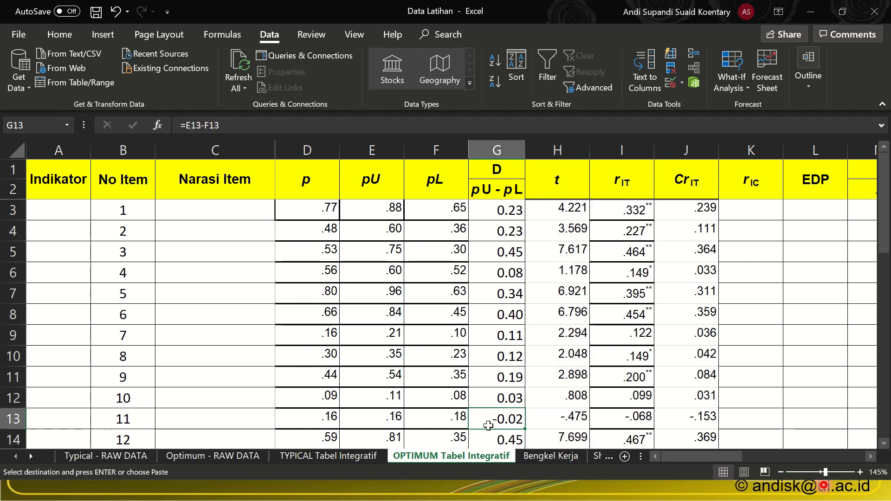
click(550, 419)
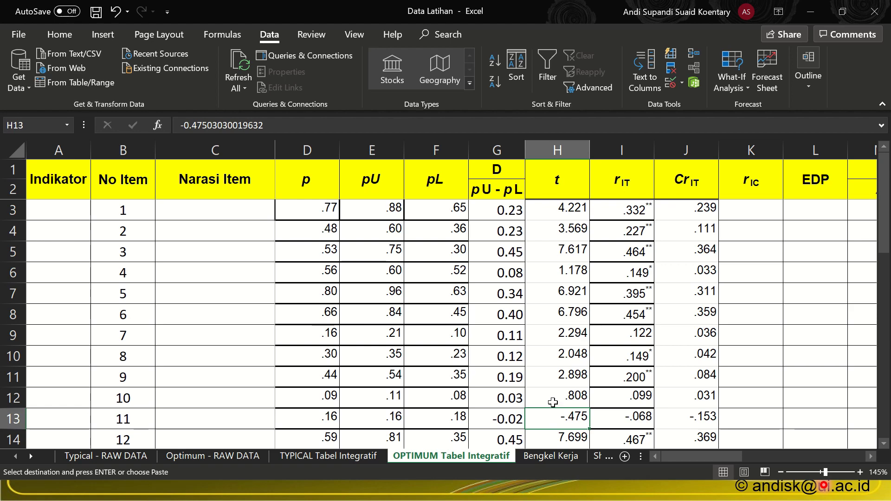
key(alt+Tab)
key(alt+Tab)
key(alt+Tab)
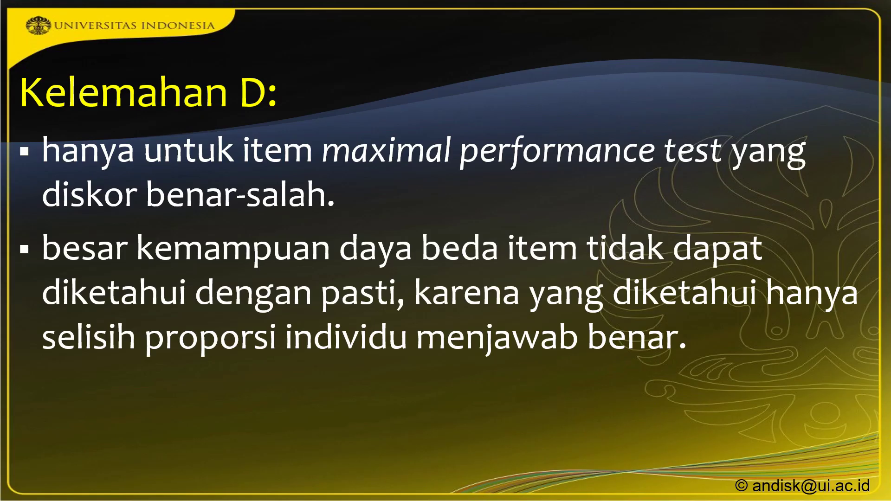
key(Right)
key(Right)
key(Right)
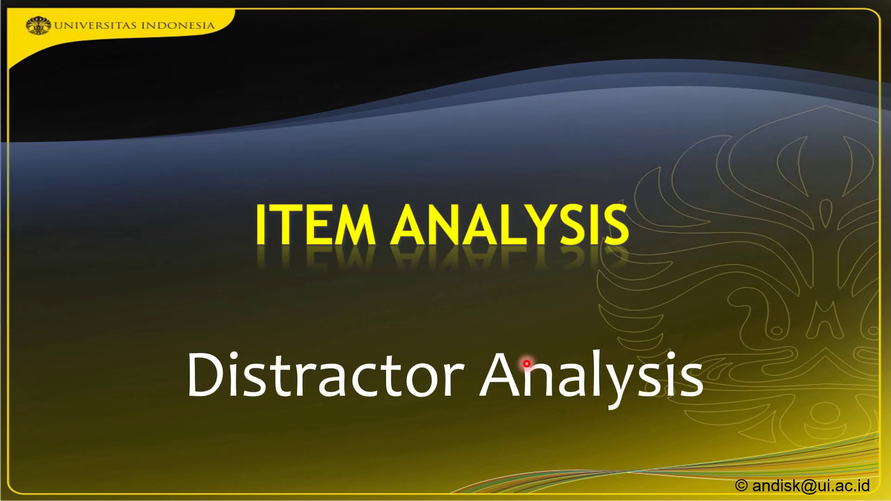